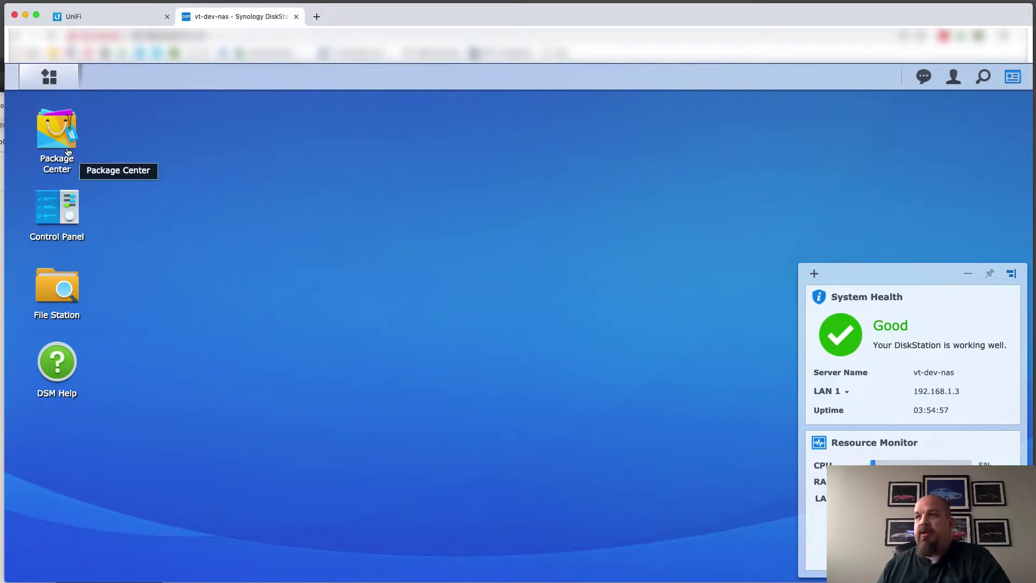
Confirm in Storage Manager that the DSM storage reports Healthy, then close it
left_click(50, 79)
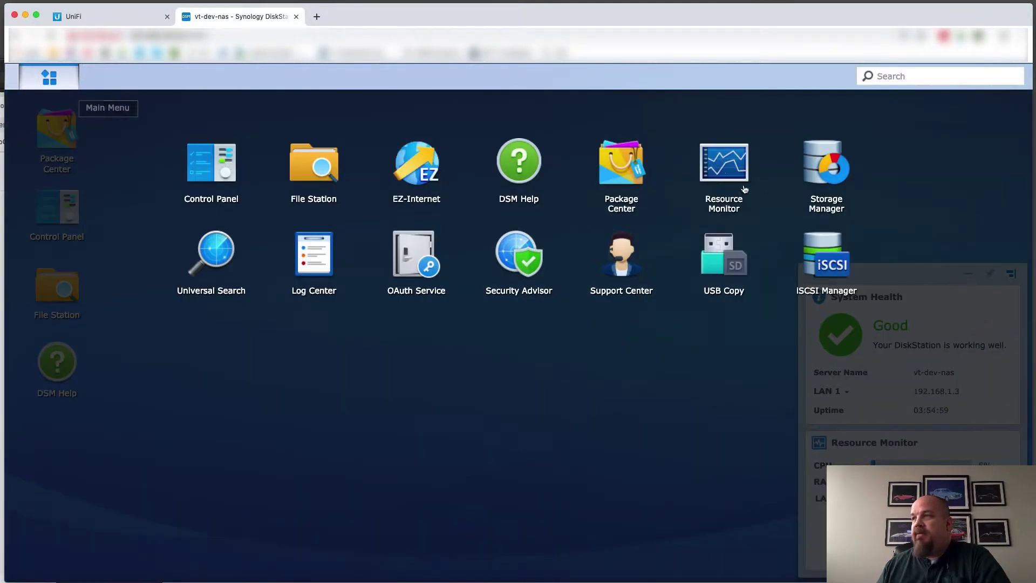
left_click(822, 168)
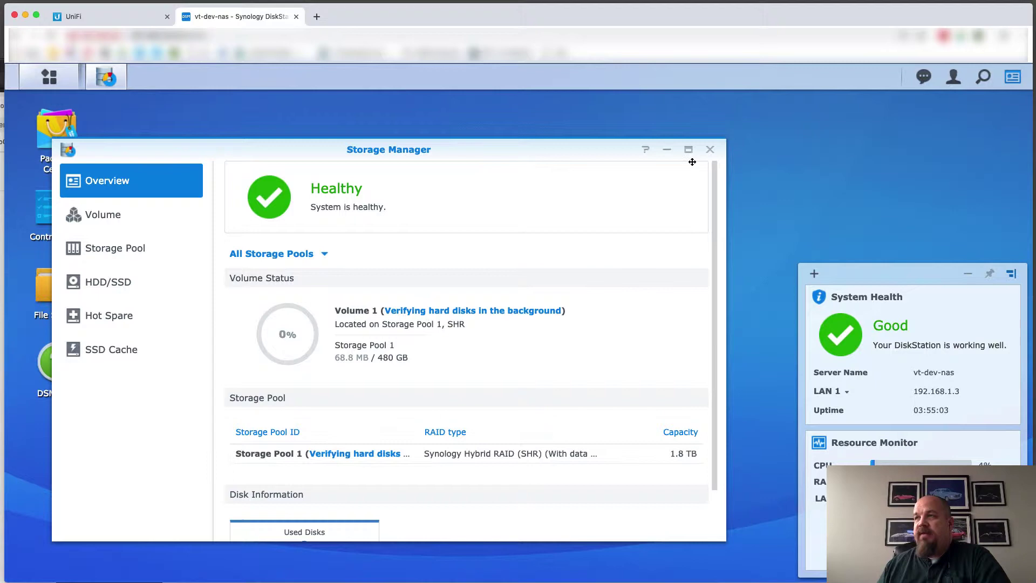
left_click(710, 151)
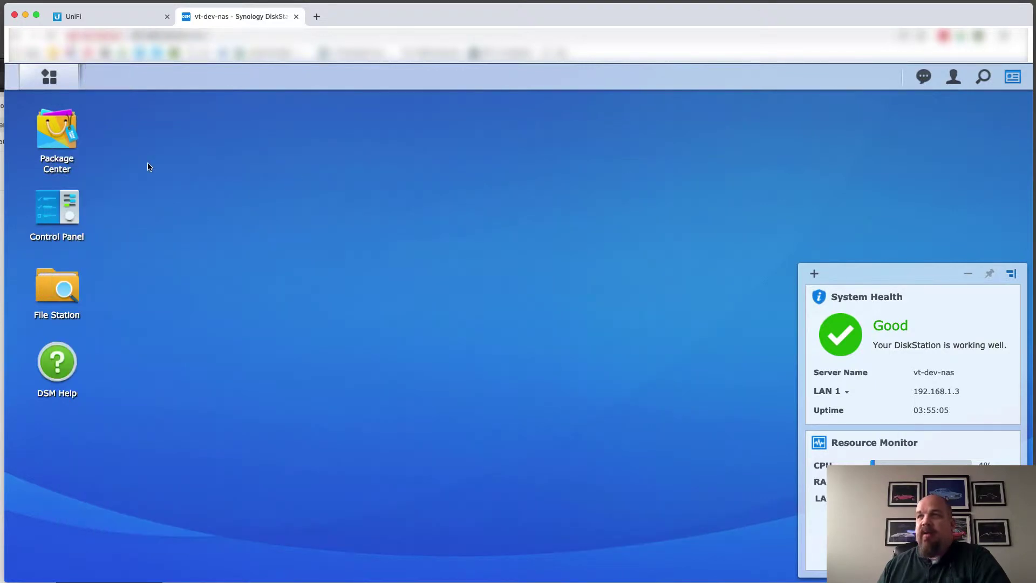
left_click(108, 21)
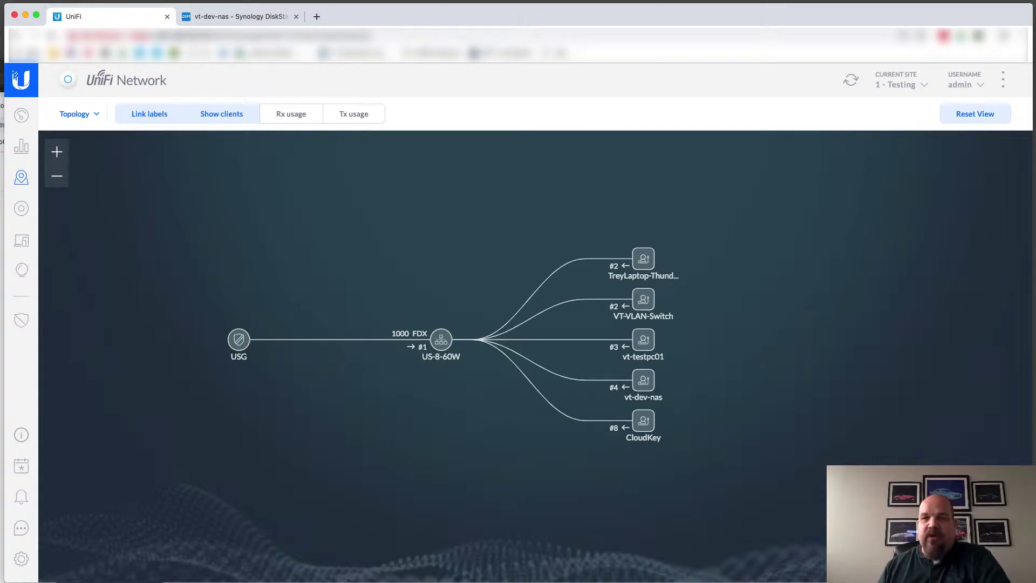
Select Thunderbolt Ethernet and arrange the Network window beside the ping Terminal
left_click(333, 281)
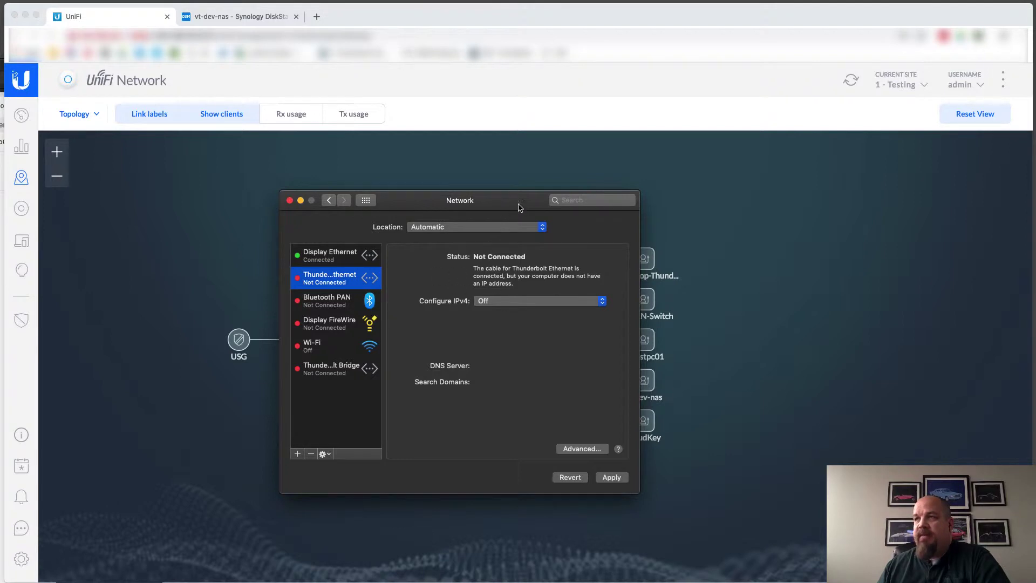
key("super+q")
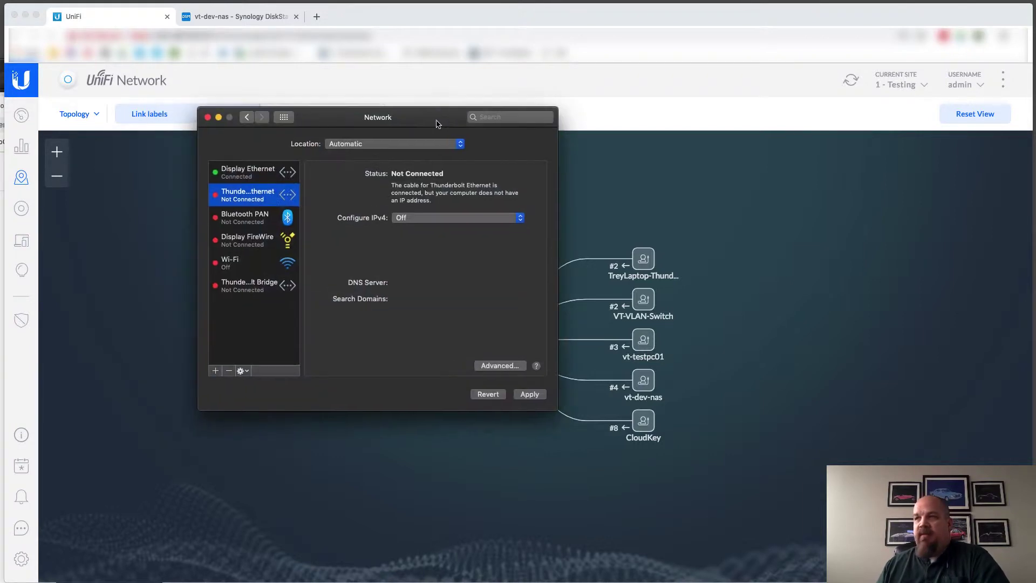
left_click_drag(435, 123, 850, 193)
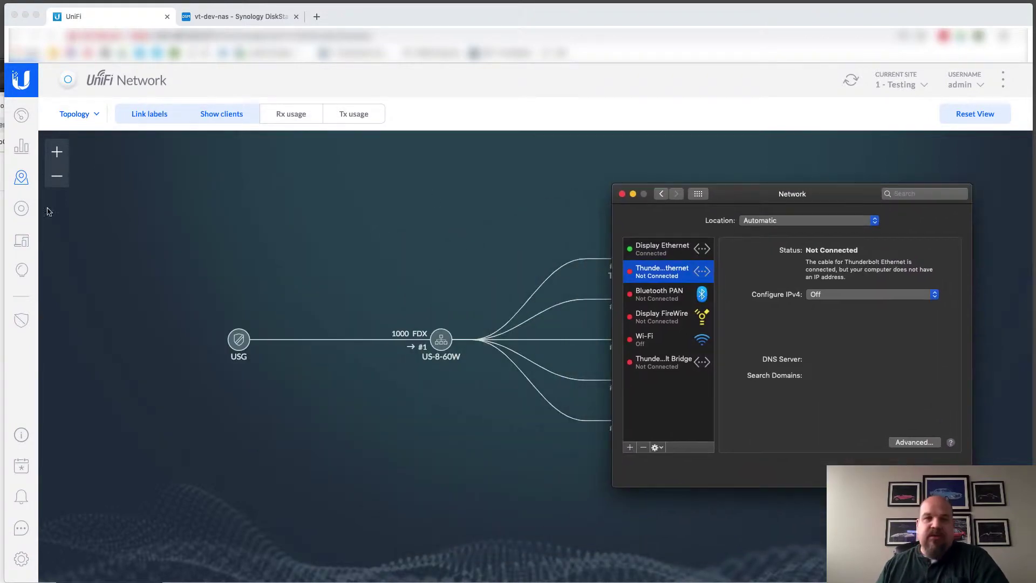
left_click(16, 359)
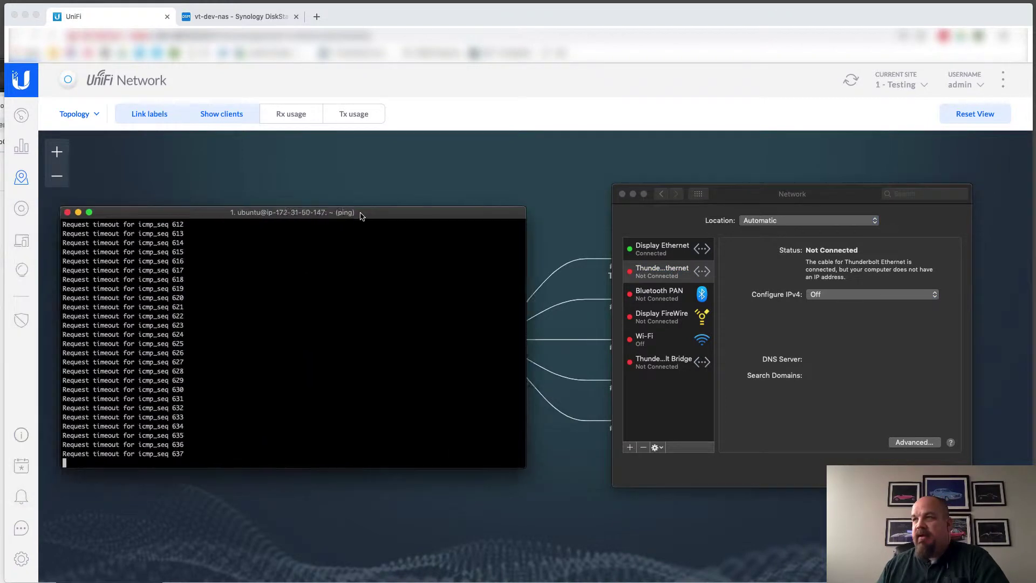
left_click_drag(359, 213, 434, 212)
Set Thunderbolt Ethernet's IPv4 to Using DHCP until 192.168.1.3 answers pings, then back to Off
left_click(865, 295)
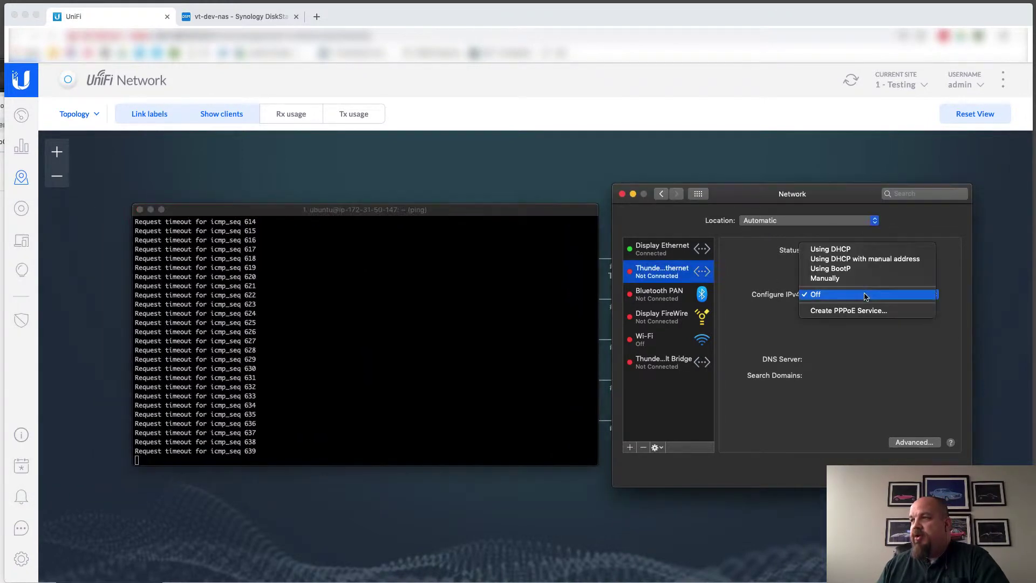
left_click(858, 250)
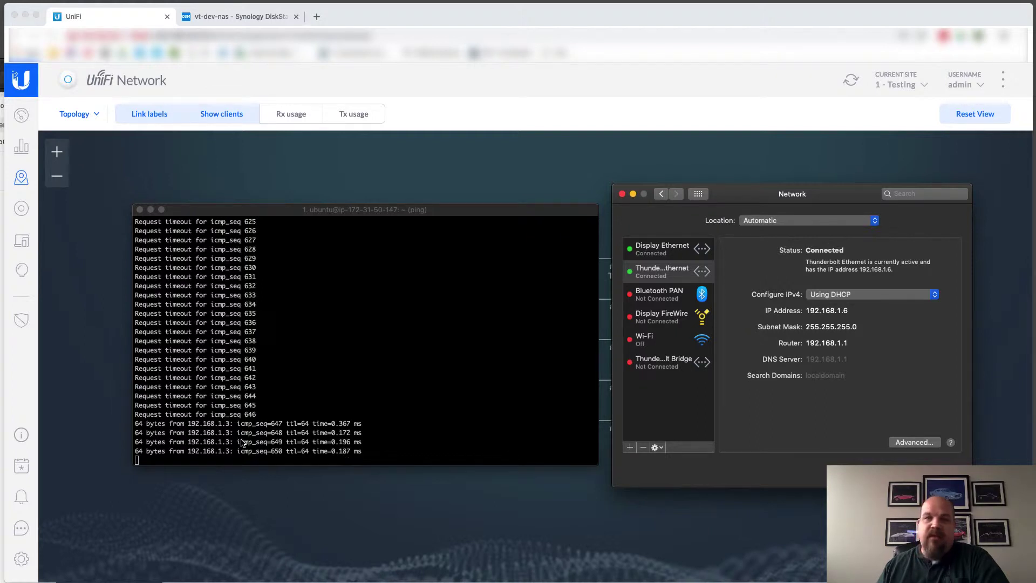
left_click(843, 297)
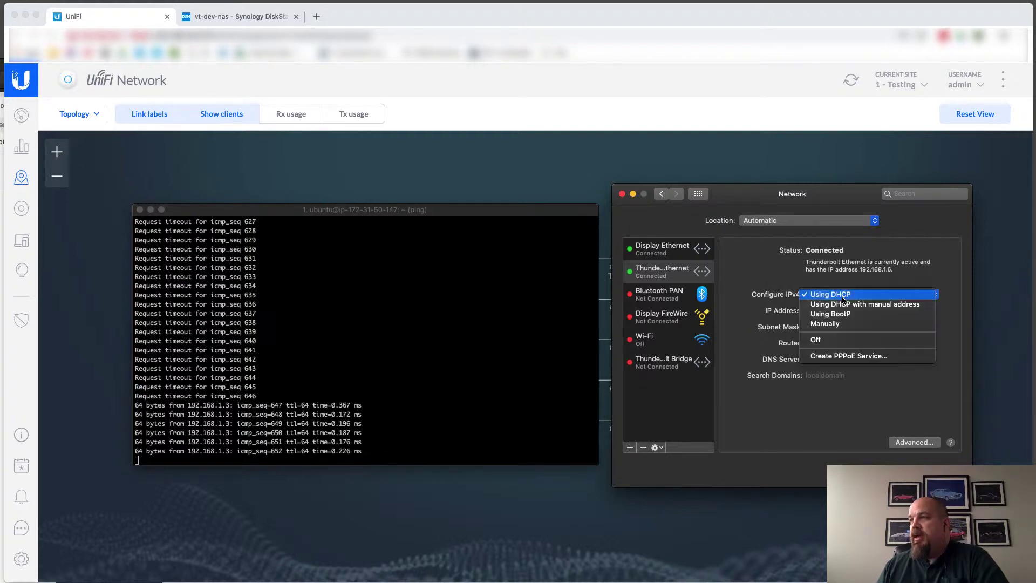
left_click(831, 346)
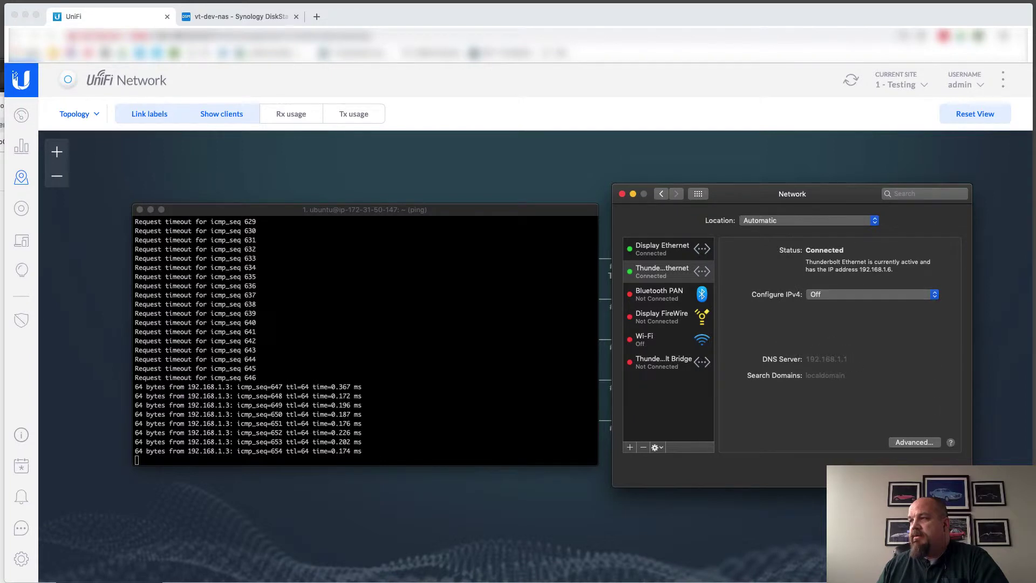
Hide both the ping Terminal and the Network preferences window
left_click(533, 215)
key("super+h")
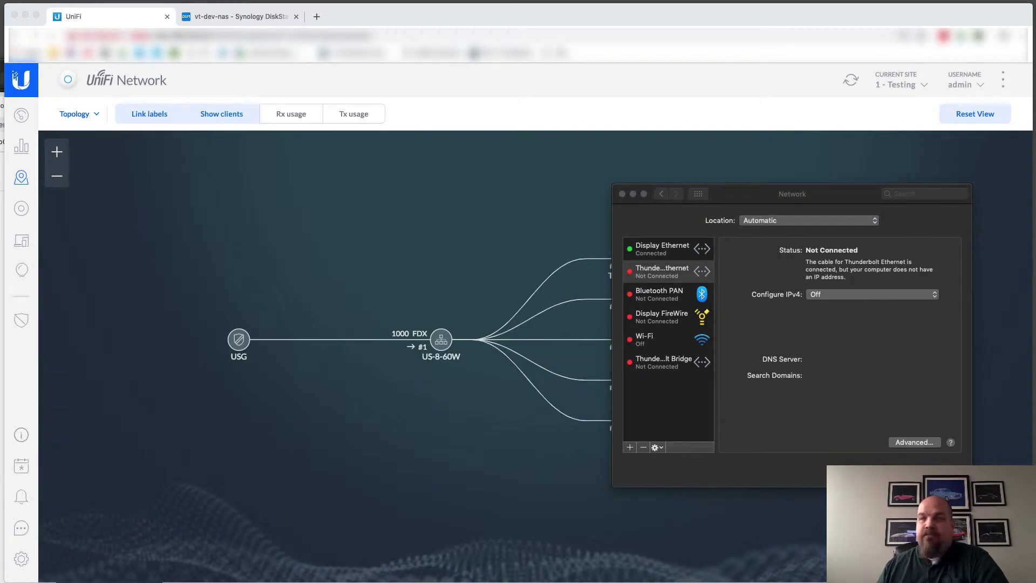
left_click(779, 199)
key("super+h")
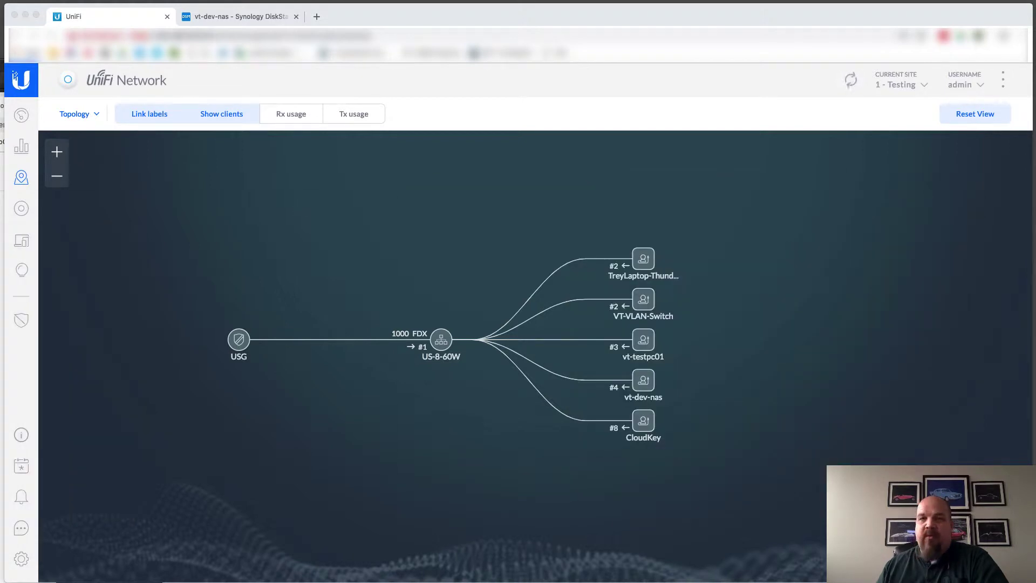
Install the RADIUS Server package from DSM's Package Center, then return to the UniFi controller
left_click(220, 19)
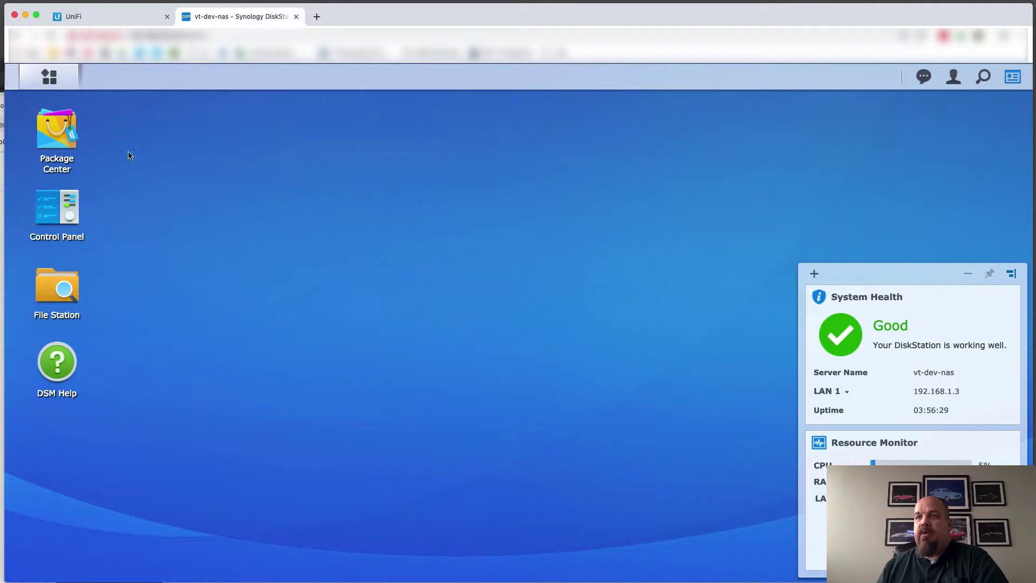
left_click(69, 139)
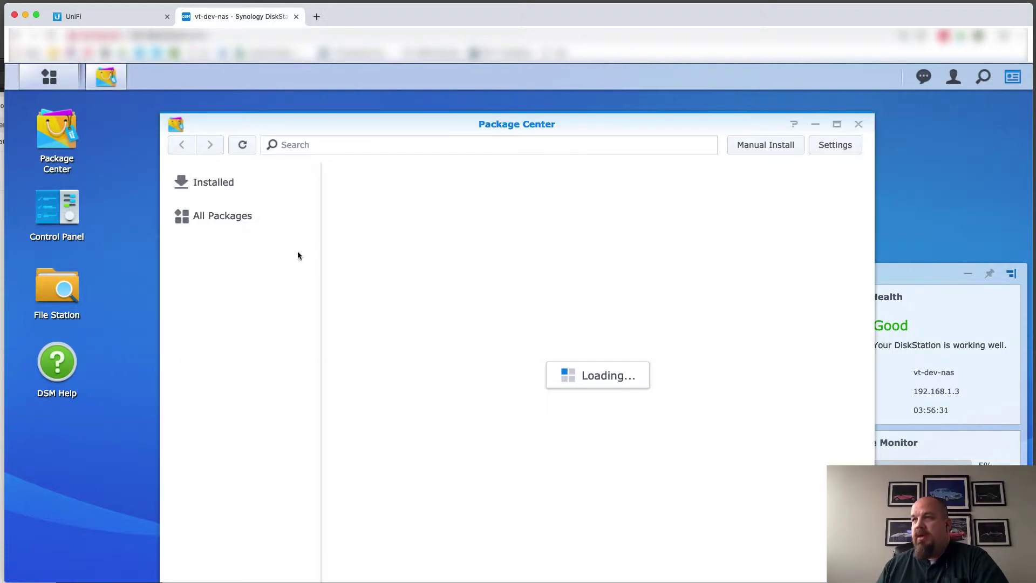
scroll(461, 424, "down", 3)
scroll(464, 432, "down", 20)
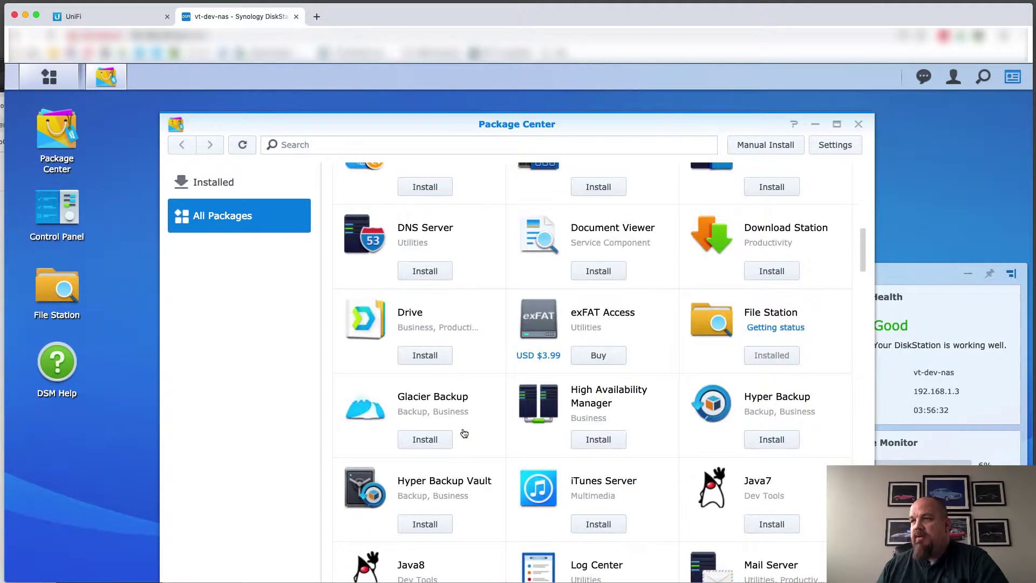
scroll(464, 433, "up", 5)
scroll(464, 432, "up", 1)
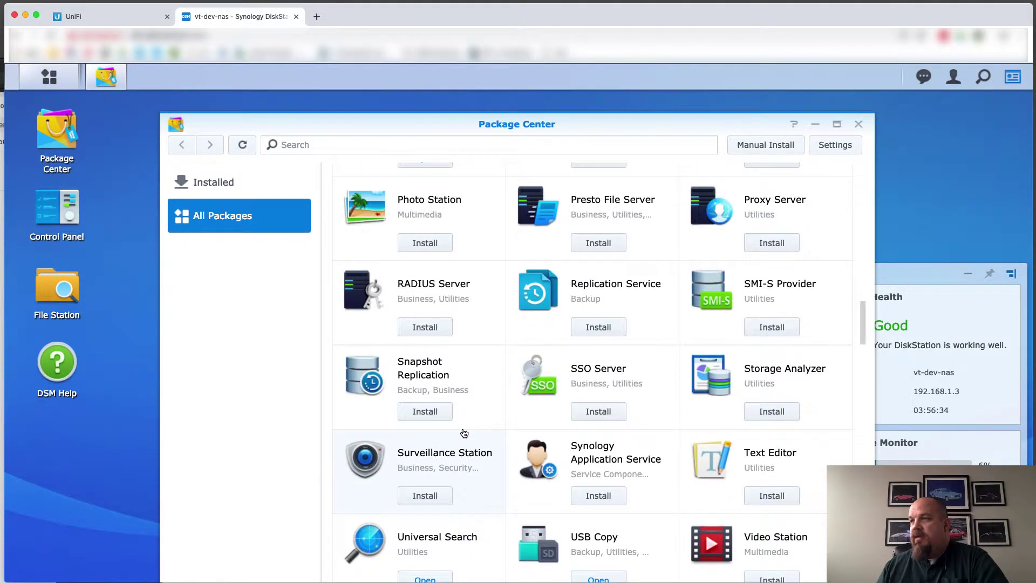
left_click(423, 328)
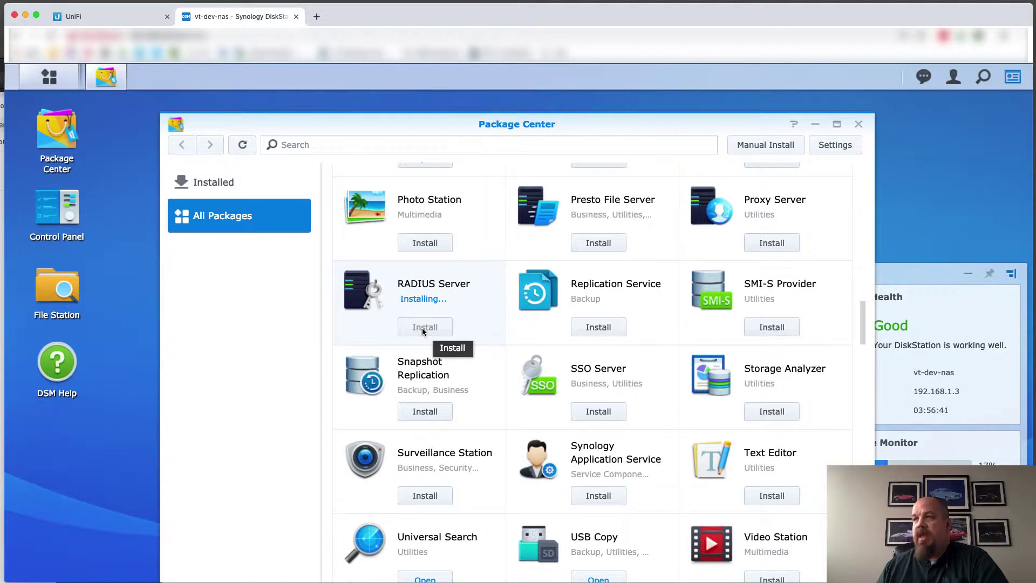
left_click(121, 21)
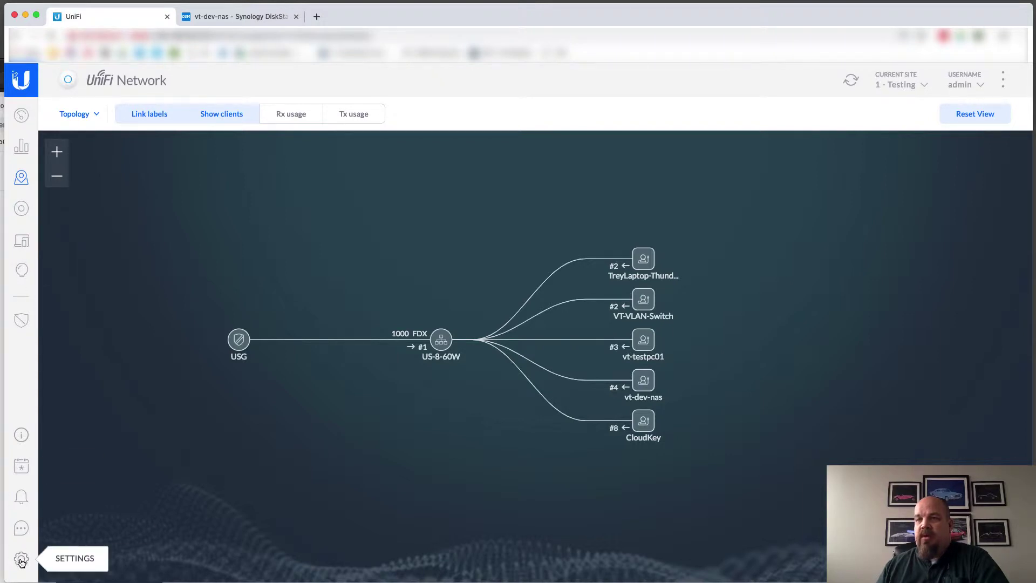
Review the UniFi devices list with the USG at 192.168.1.1 and the switch, then go back to DSM
left_click(21, 208)
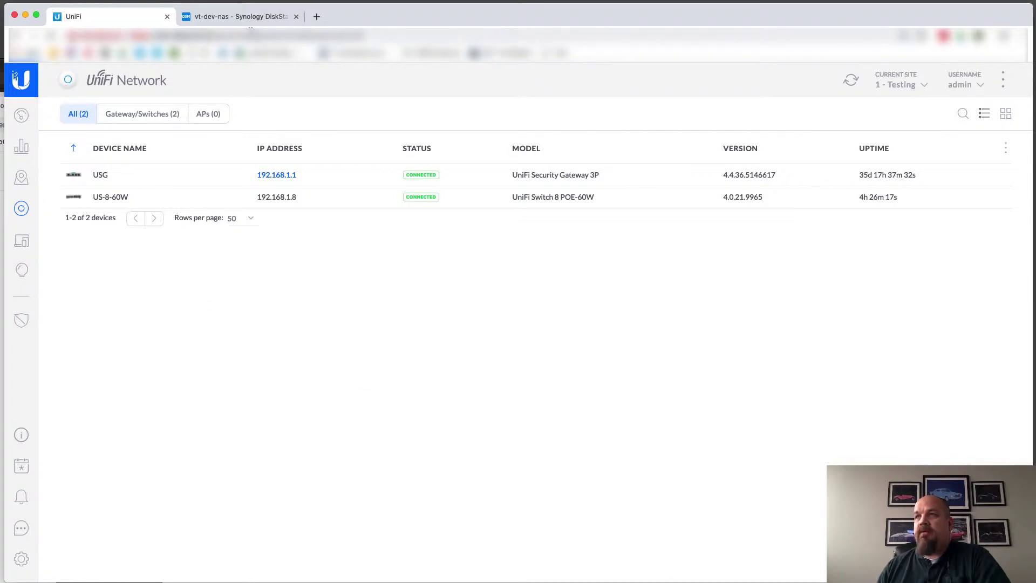
left_click(243, 20)
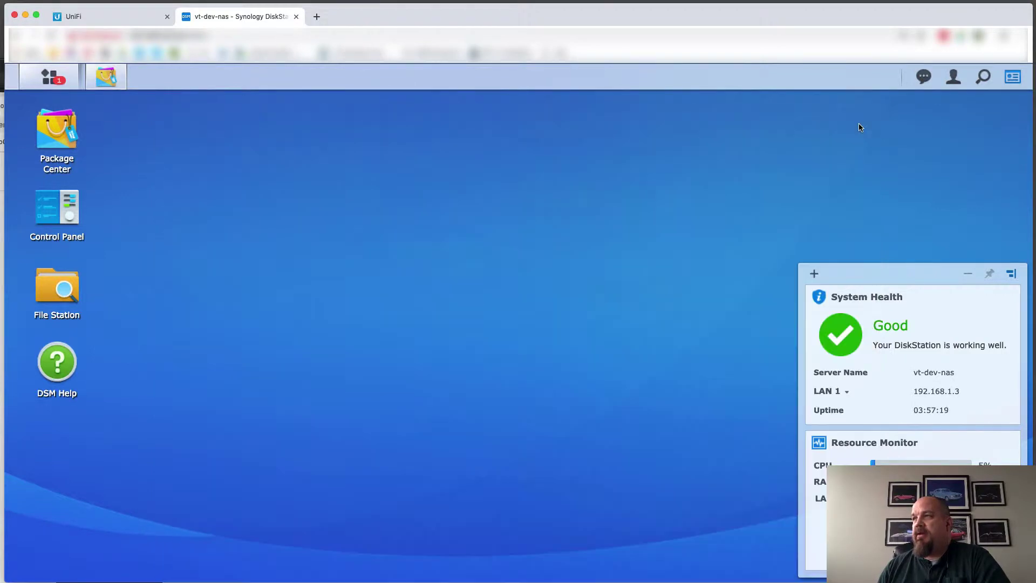
Launch RADIUS Server in DSM and review its Settings: port 1812, Local users as source
left_click(58, 81)
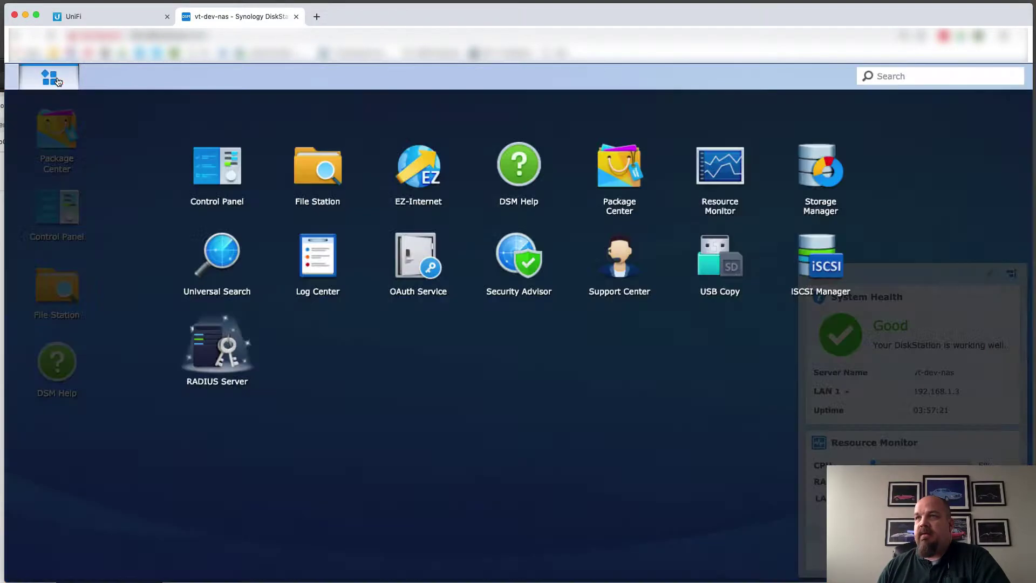
left_click(213, 349)
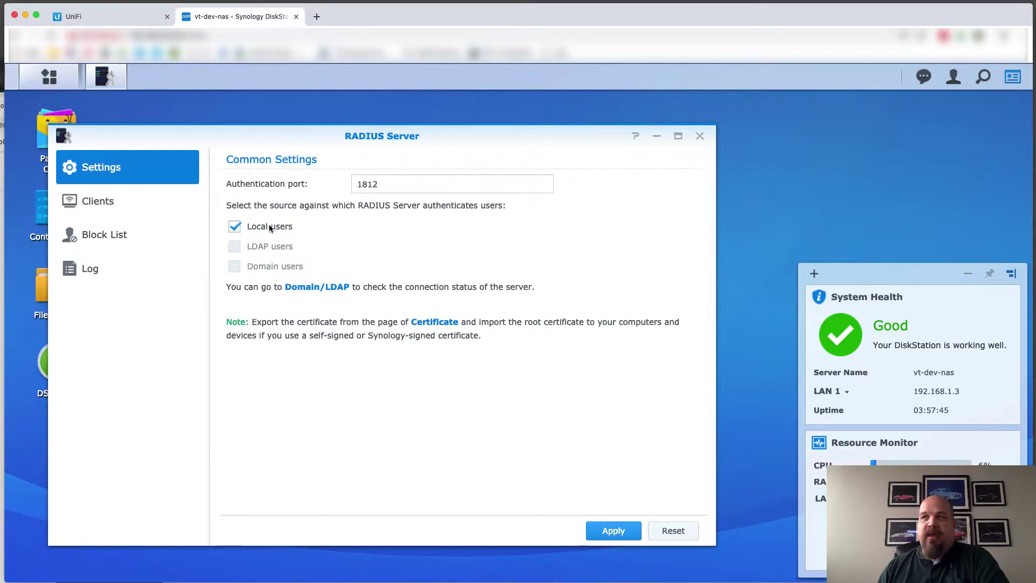
left_click_drag(272, 135, 336, 126)
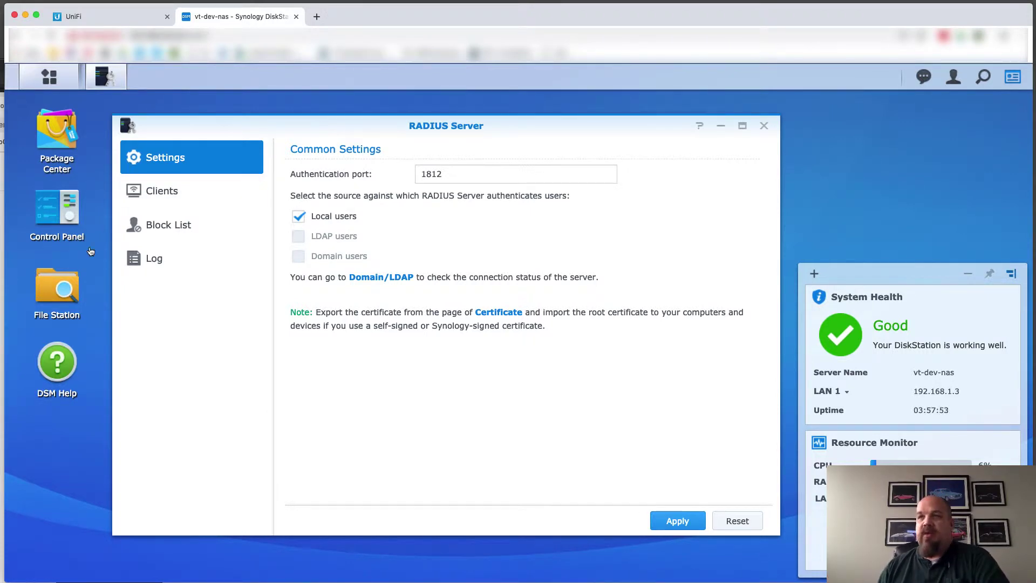
left_click(61, 282)
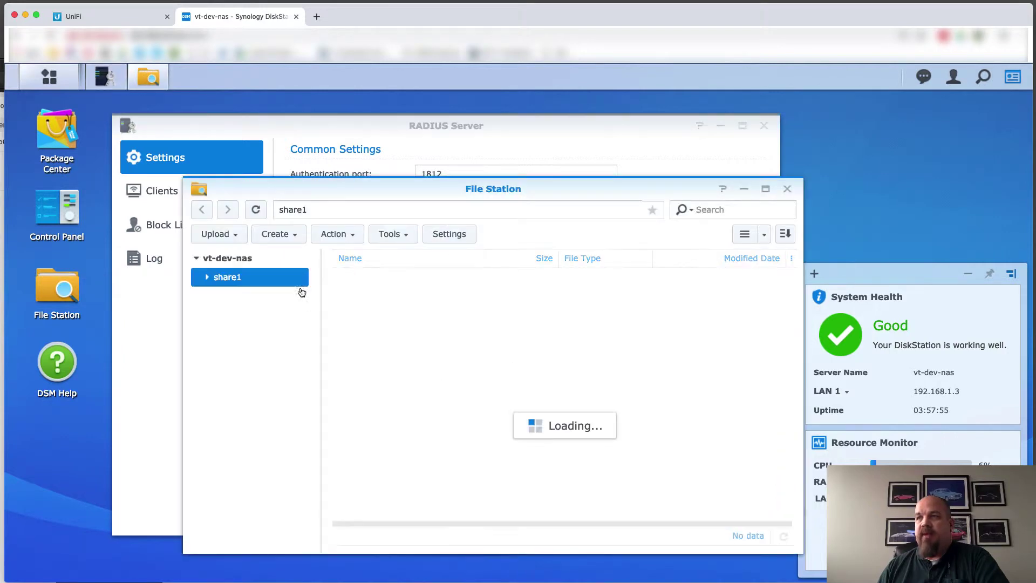
left_click(786, 189)
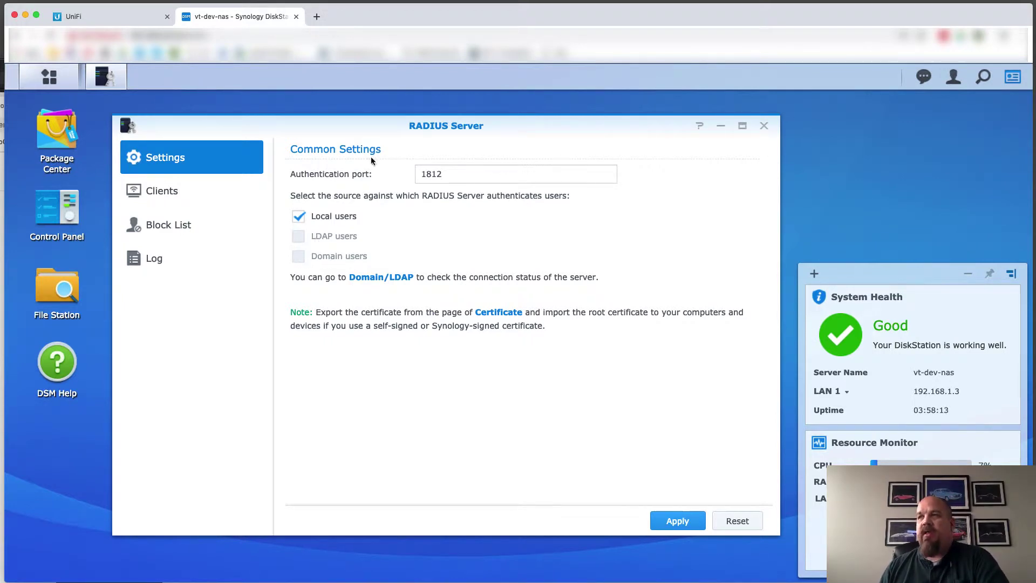
Add and apply an enabled RADIUS client named USG at 192.168.1.1 with the shared secret
left_click(160, 196)
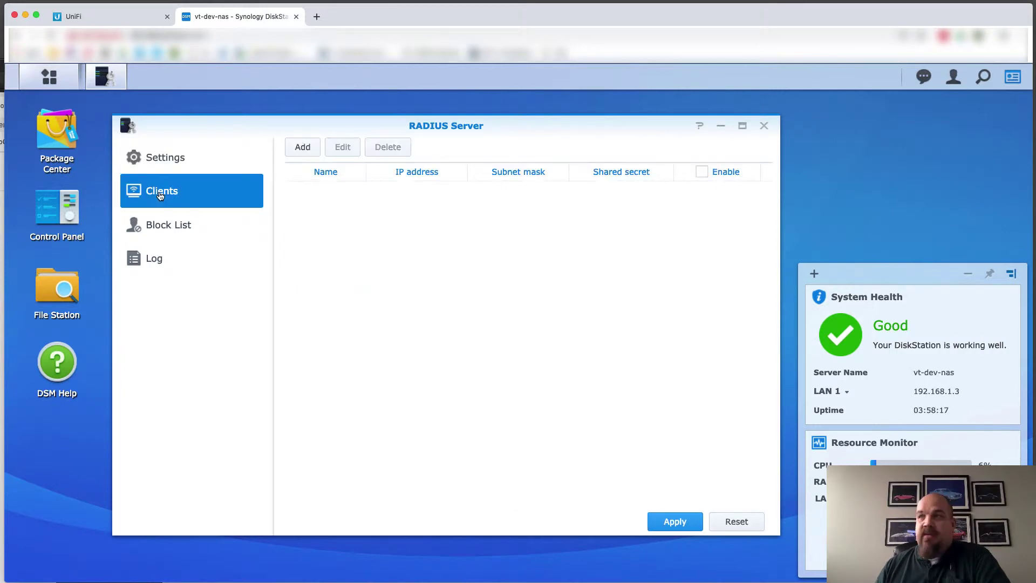
left_click(301, 147)
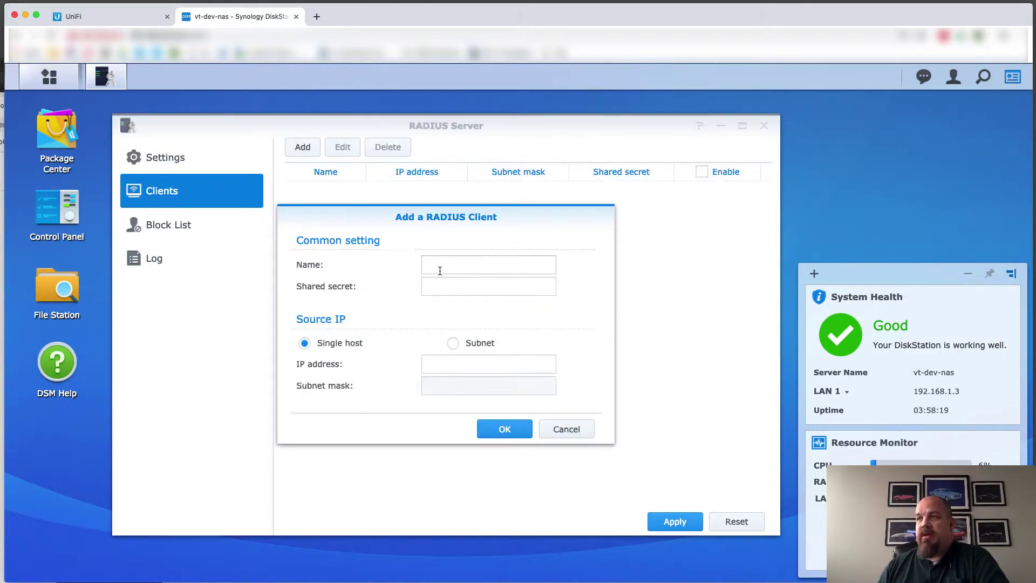
left_click(455, 267)
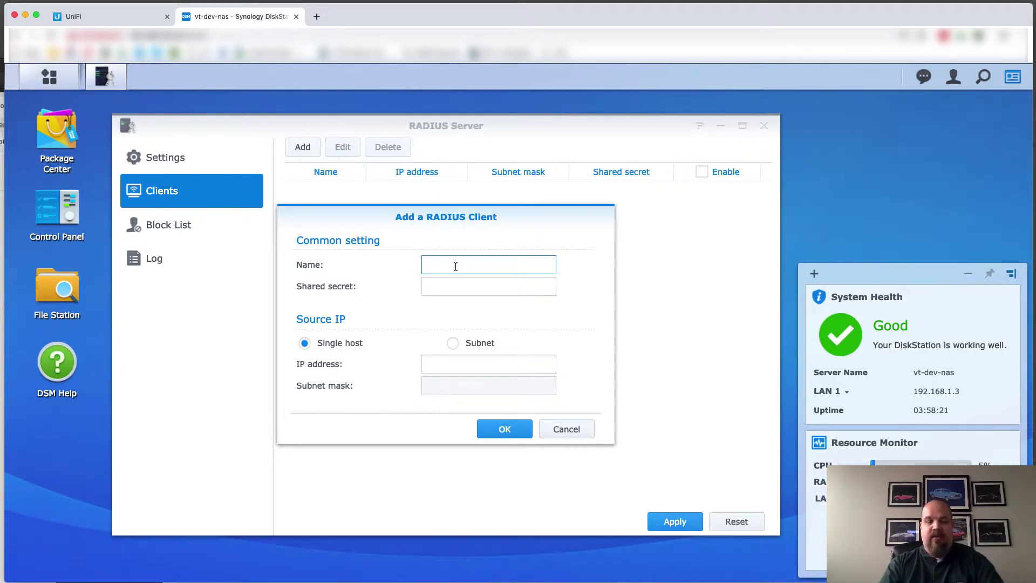
left_click(488, 286)
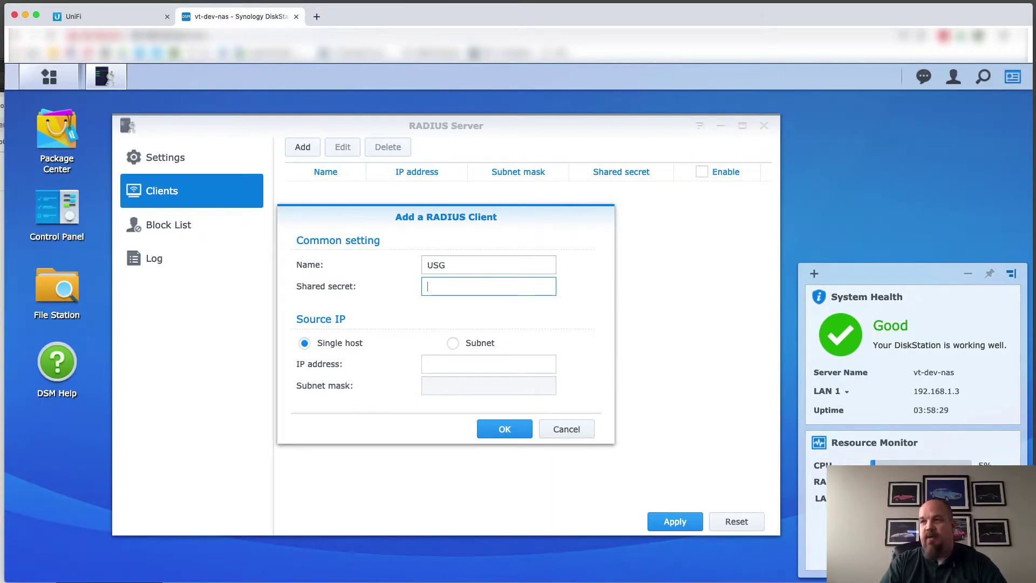
type("shareds")
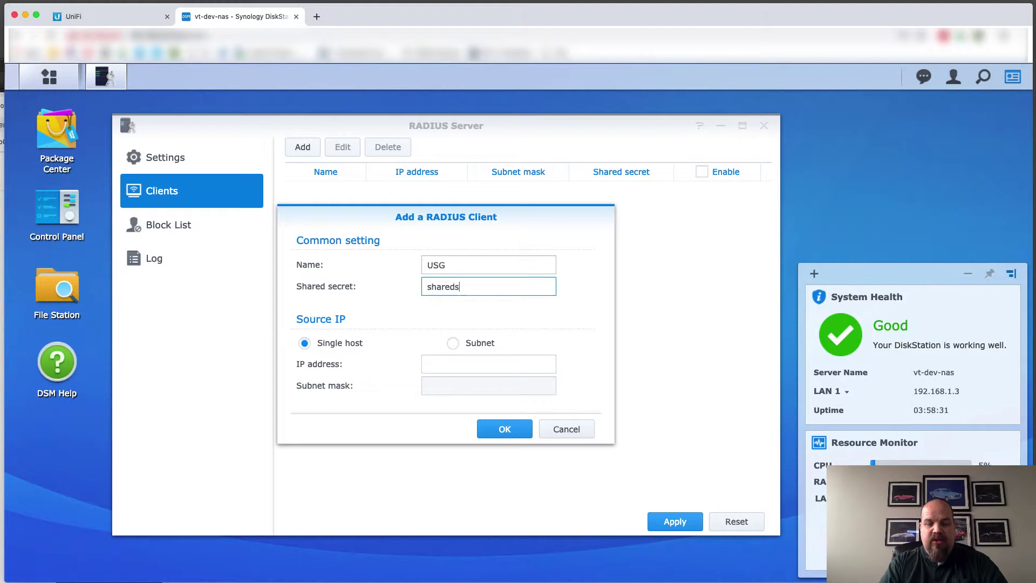
type("ecret")
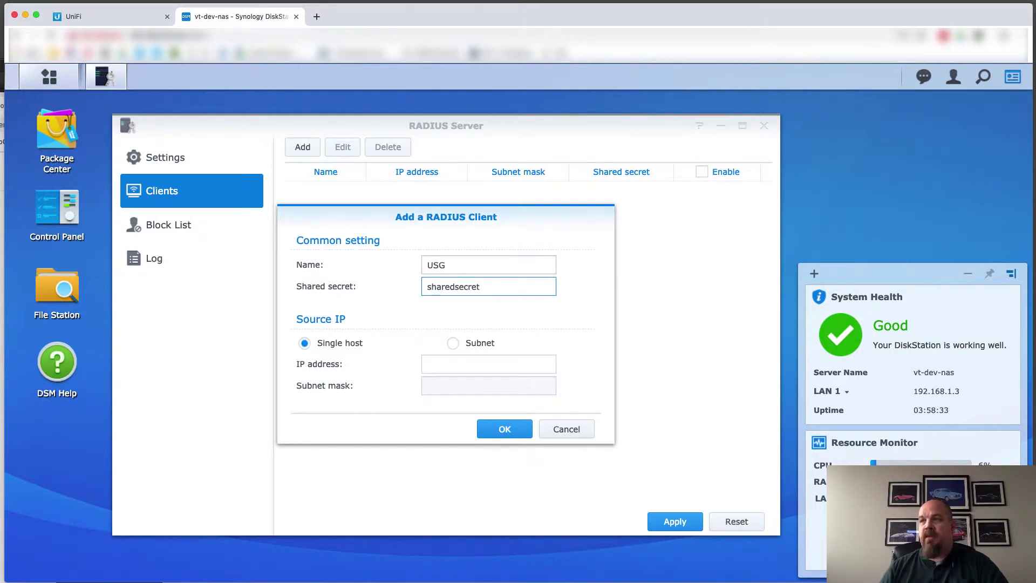
left_click(451, 360)
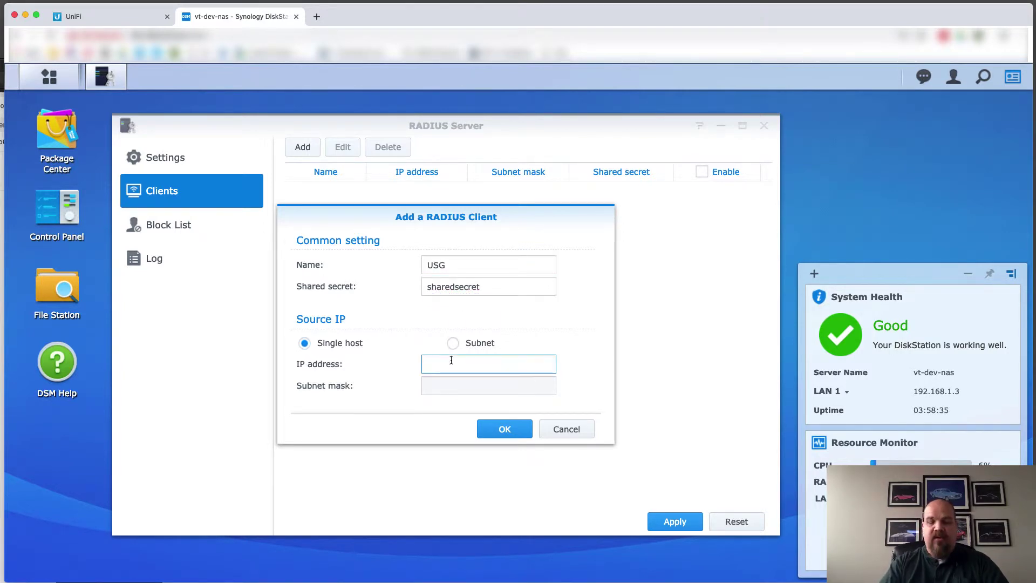
type("192.168.1.1")
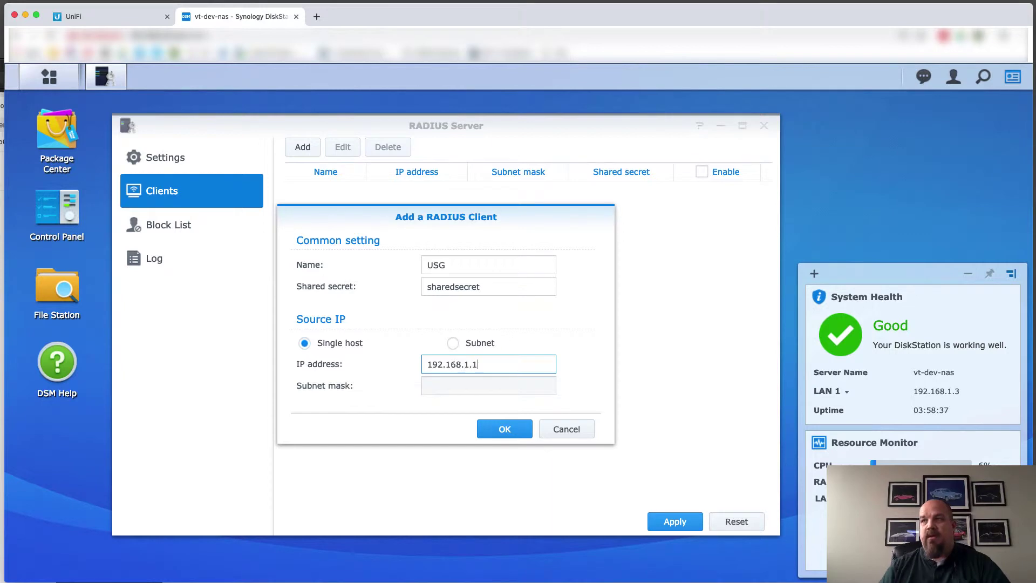
left_click(507, 429)
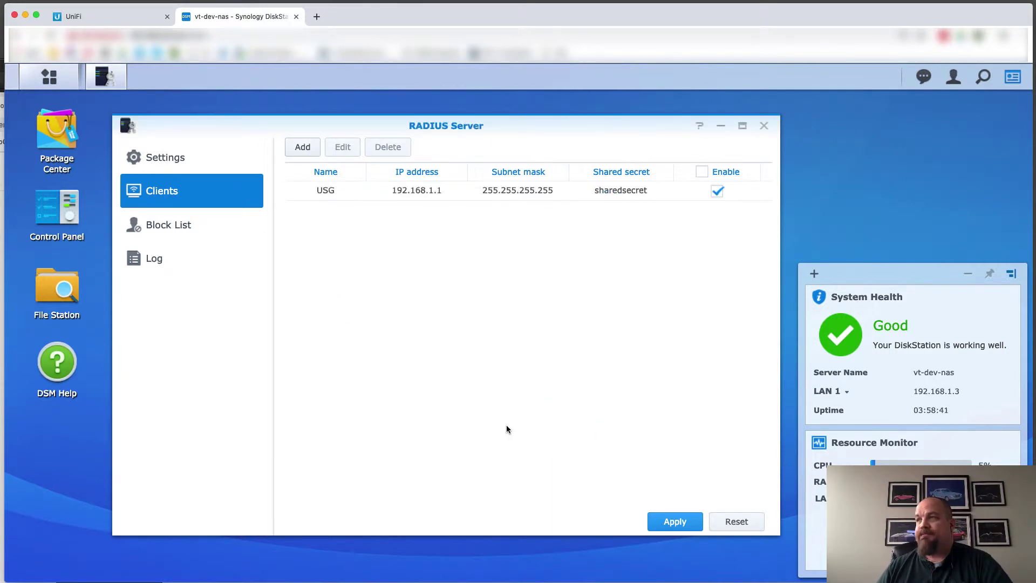
left_click(678, 521)
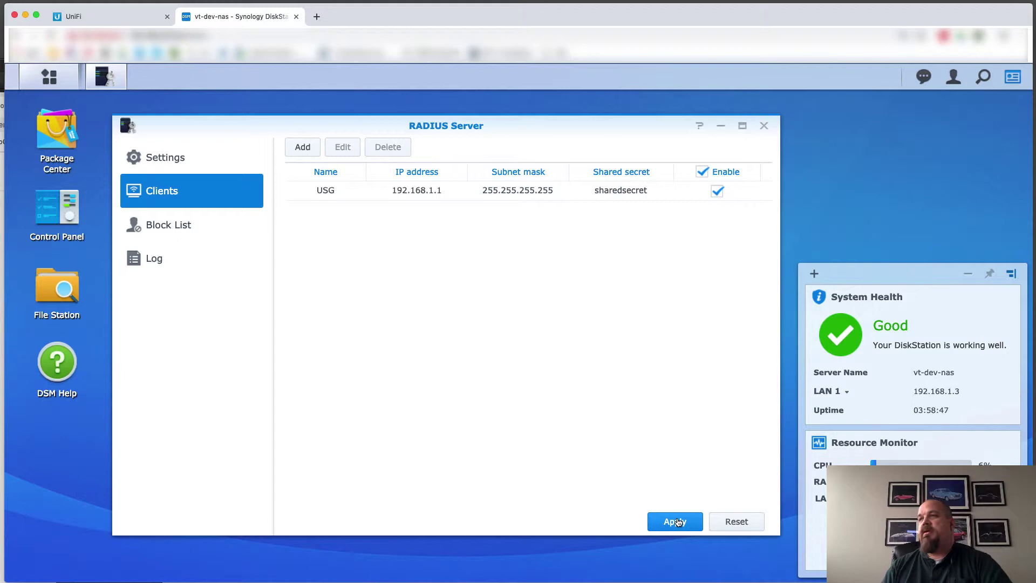
Check that the RADIUS block list is empty and review the common settings
left_click(170, 224)
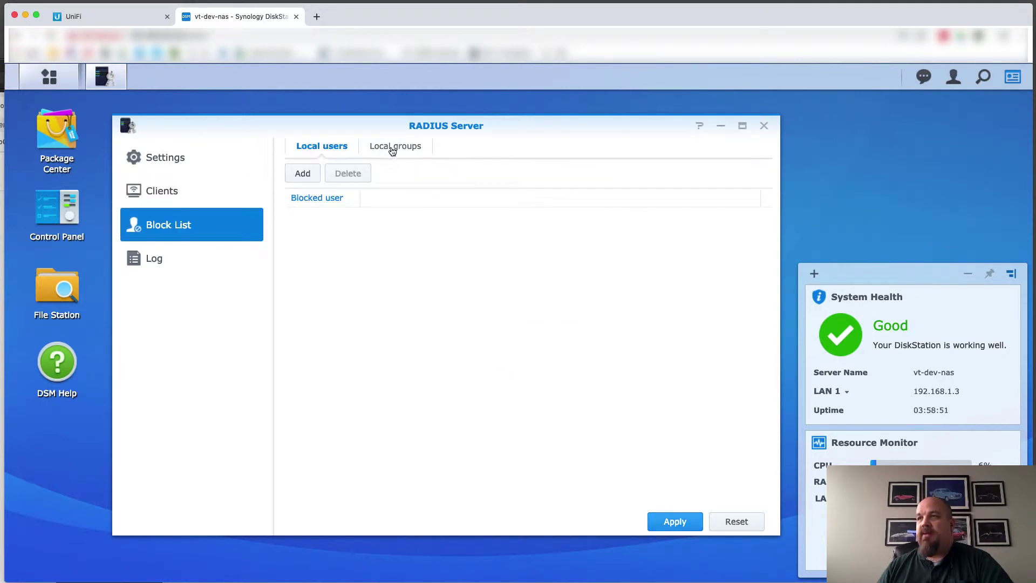
left_click(307, 173)
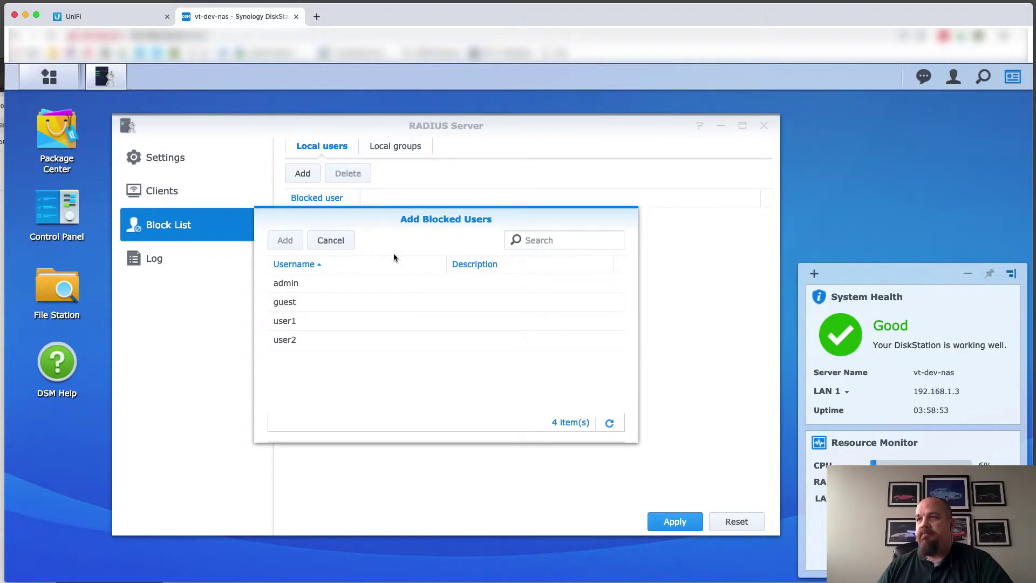
left_click(330, 240)
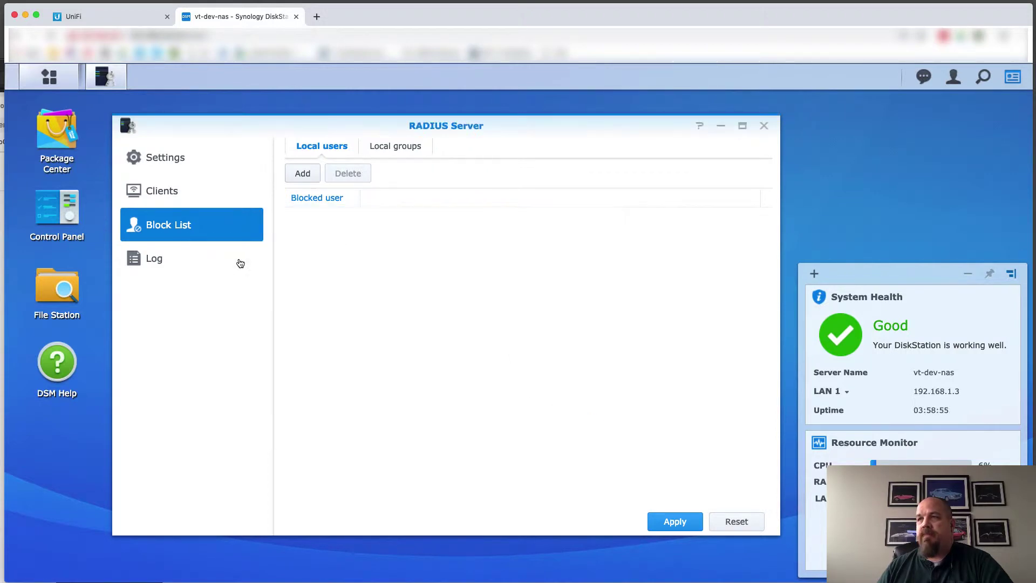
left_click(171, 158)
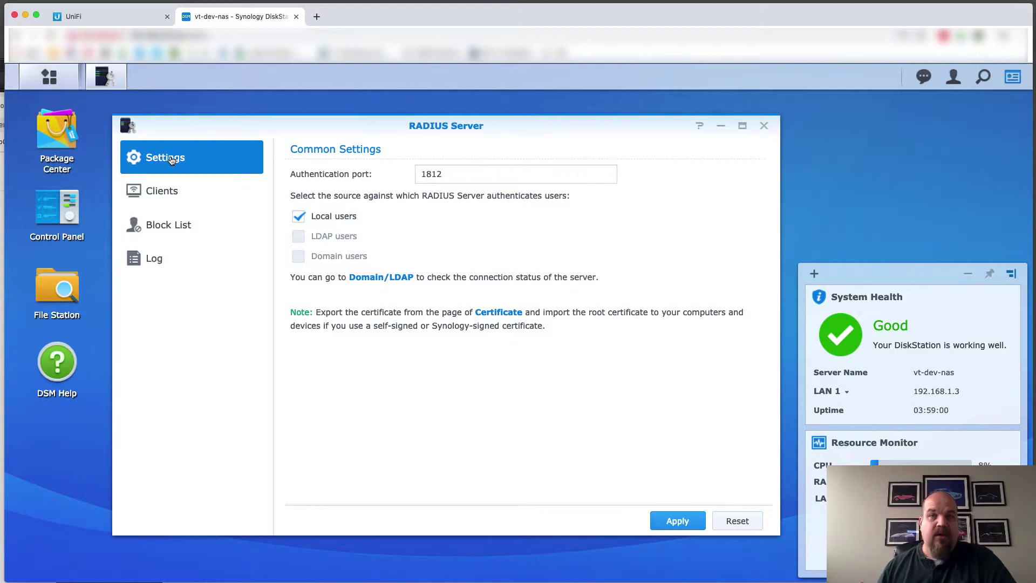
Review the local users in DSM Control Panel, then close it
left_click(78, 211)
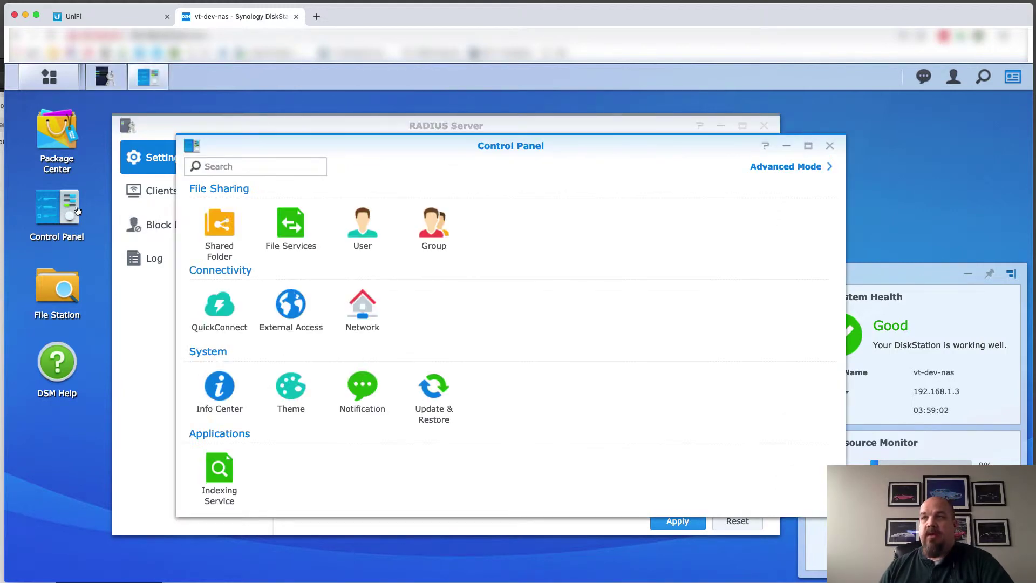
left_click(361, 232)
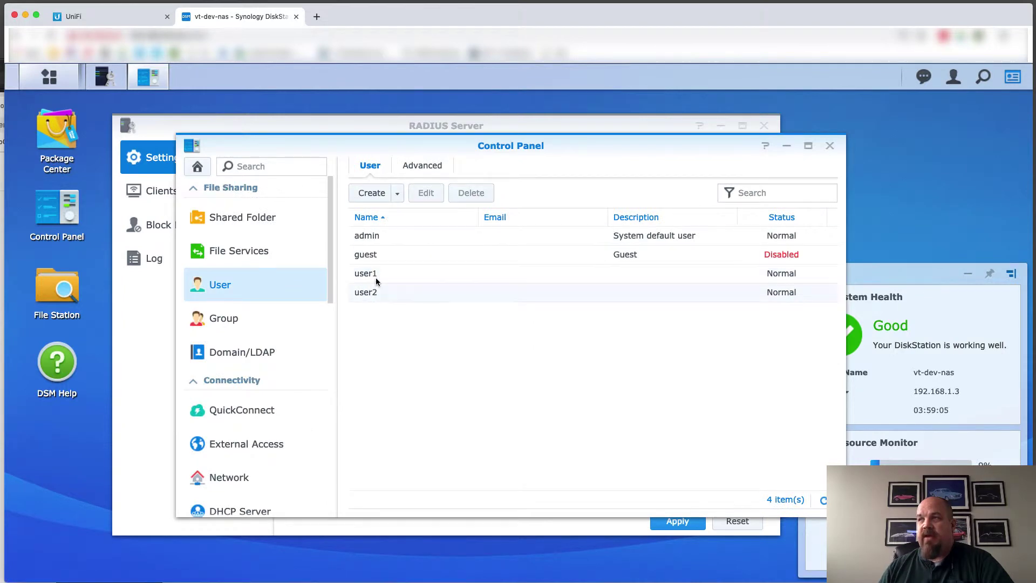
left_click(830, 146)
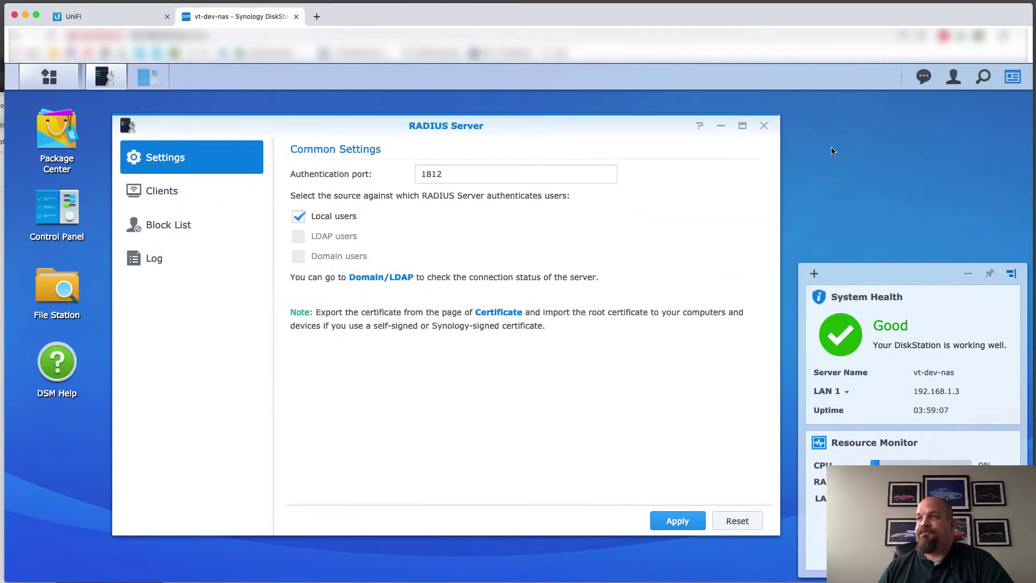
Open the RADIUS event log, then start a new RADIUS profile in UniFi Settings > Profiles
left_click(173, 256)
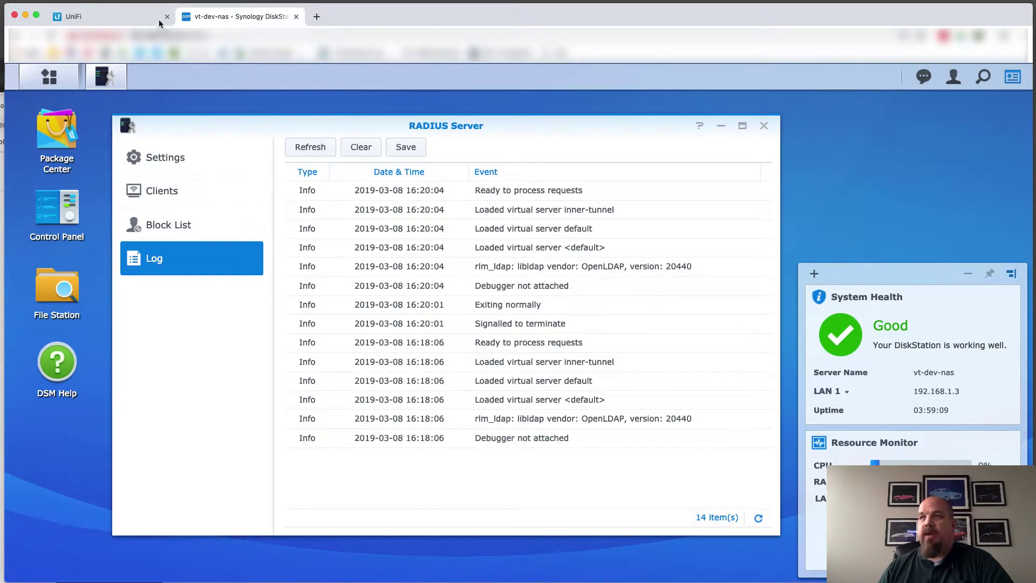
left_click(105, 19)
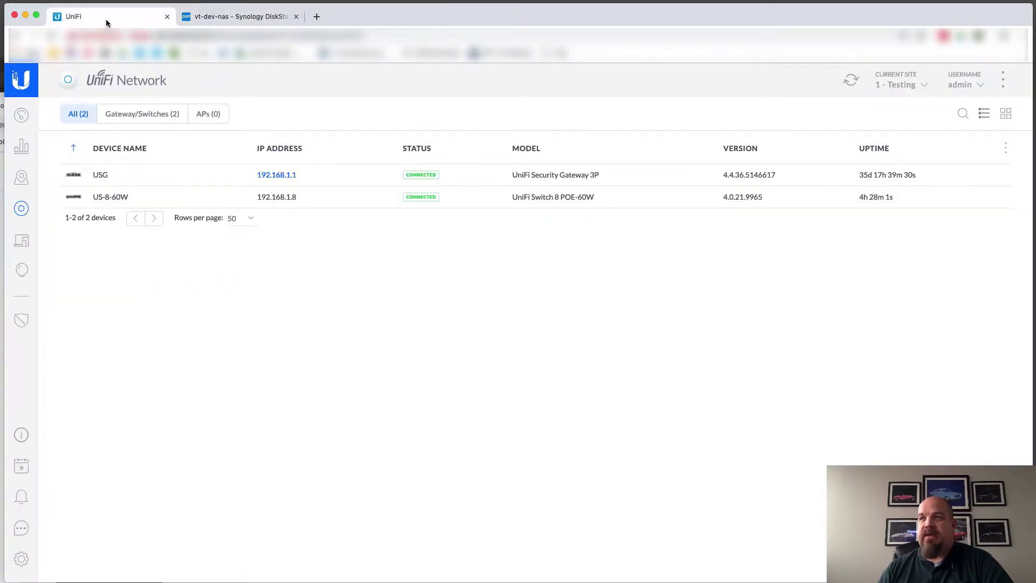
left_click(22, 561)
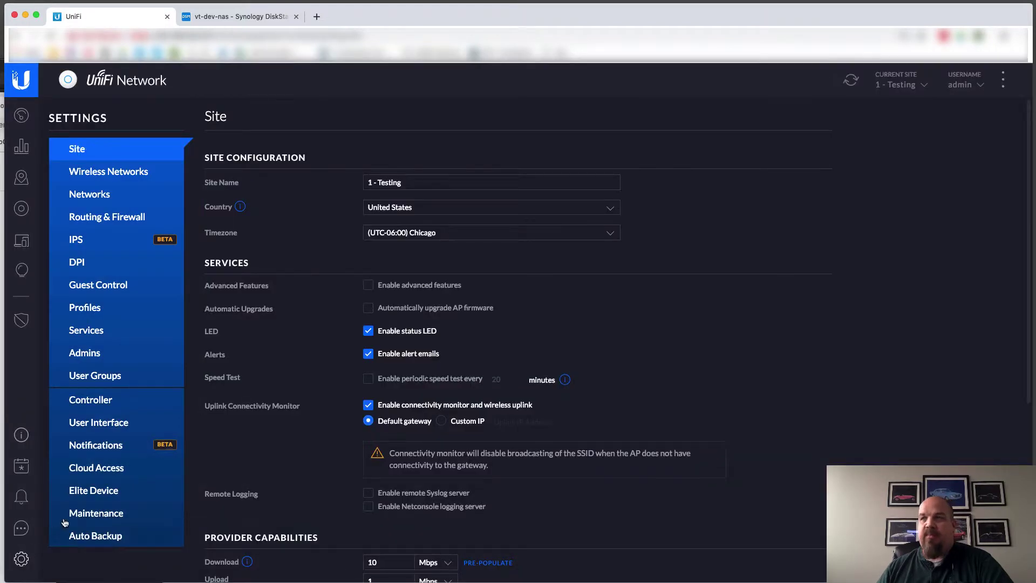
left_click(93, 316)
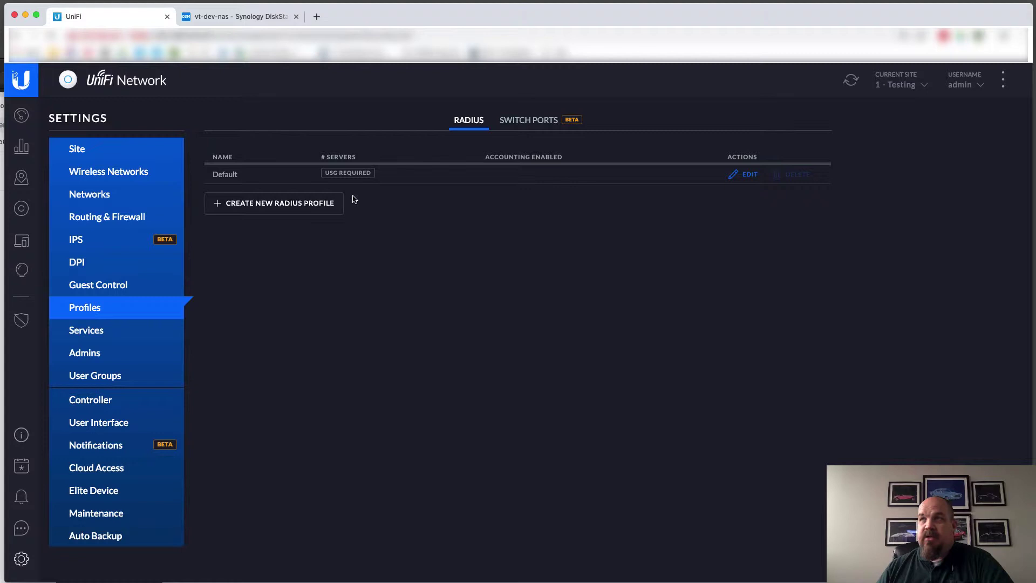
left_click(268, 206)
Name the profile Synology and point it at 192.168.1.3 on port 1812
left_click(417, 174)
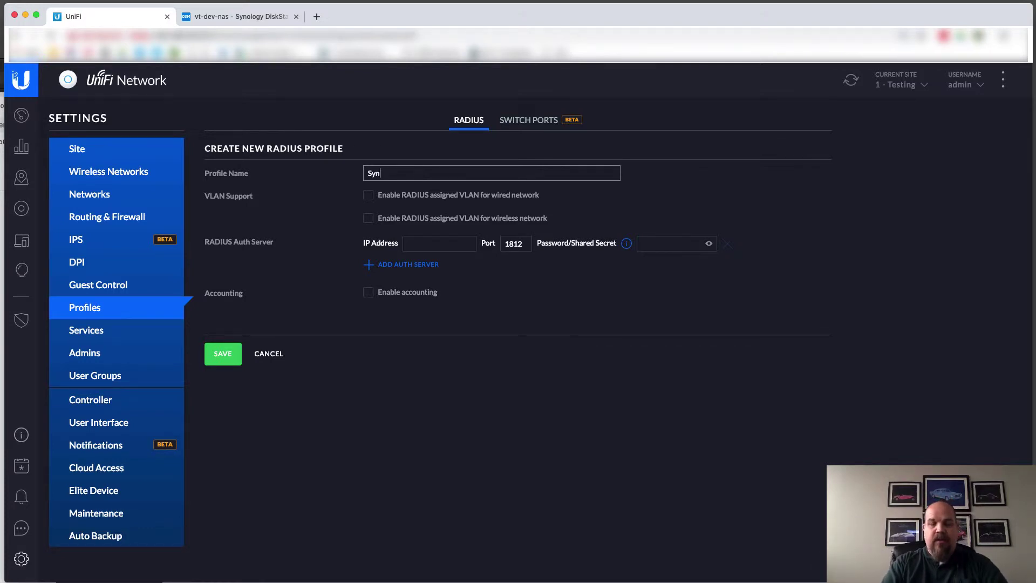
type("ology")
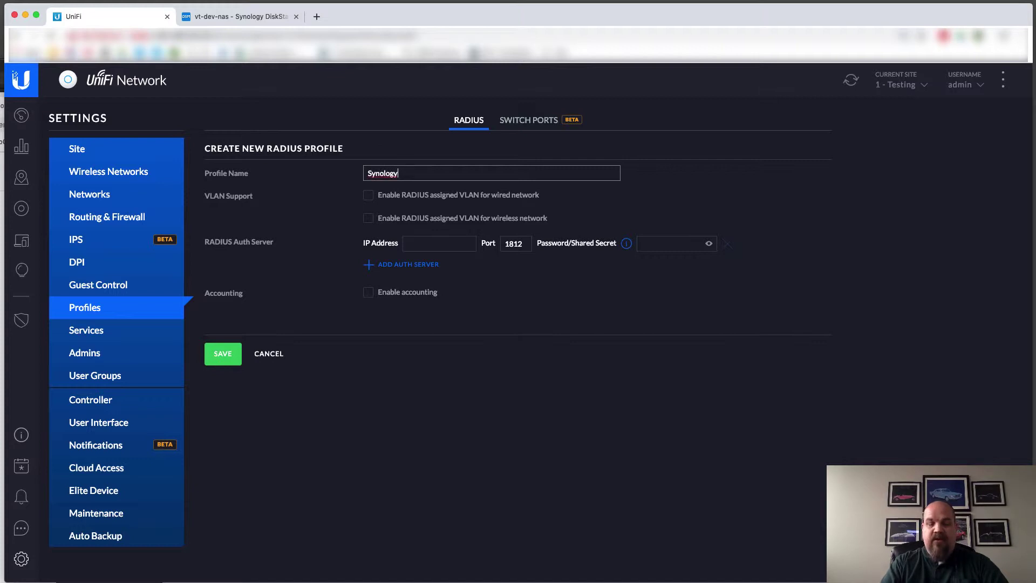
type("RADI")
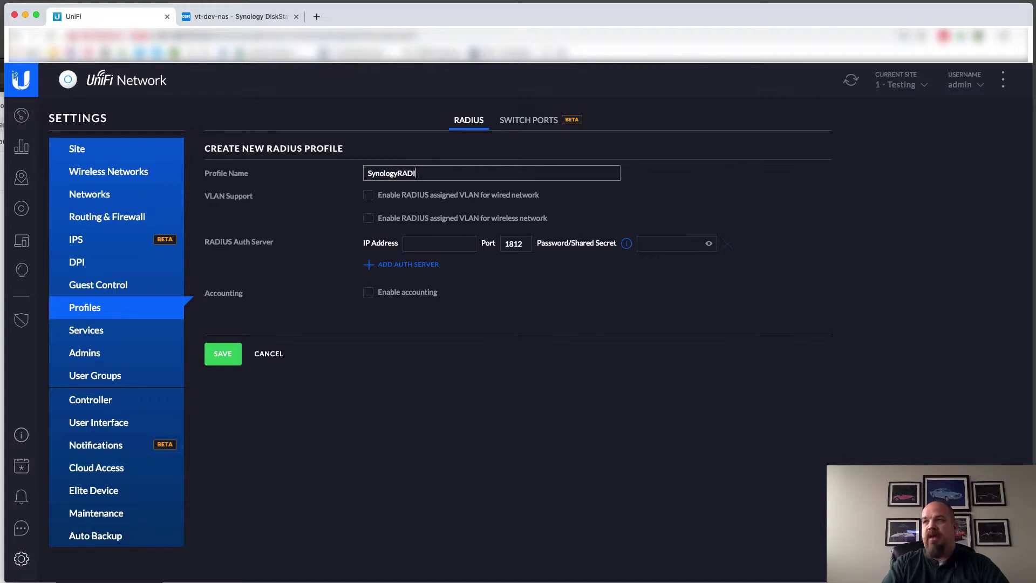
key("BackSpace")
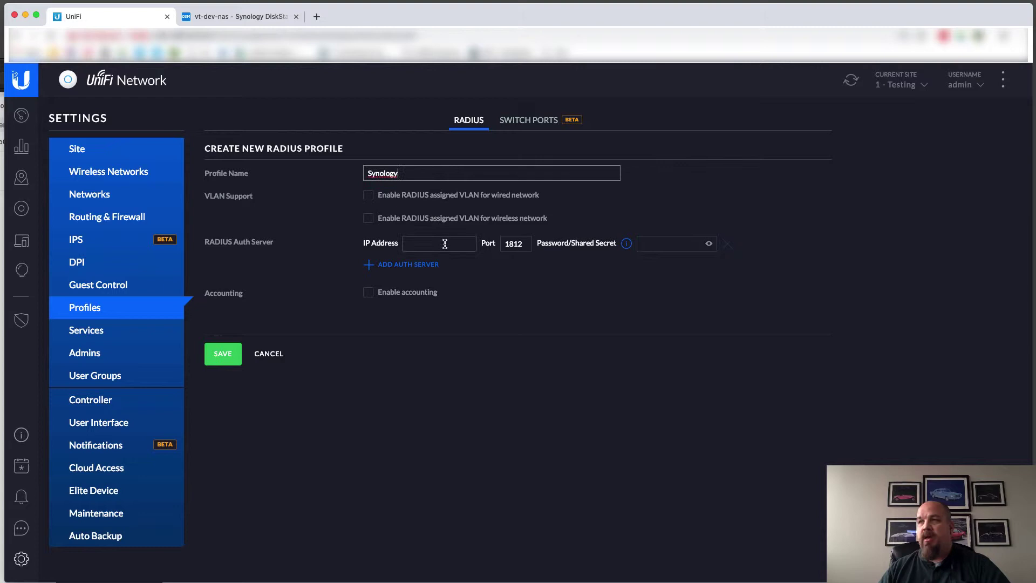
left_click(444, 244)
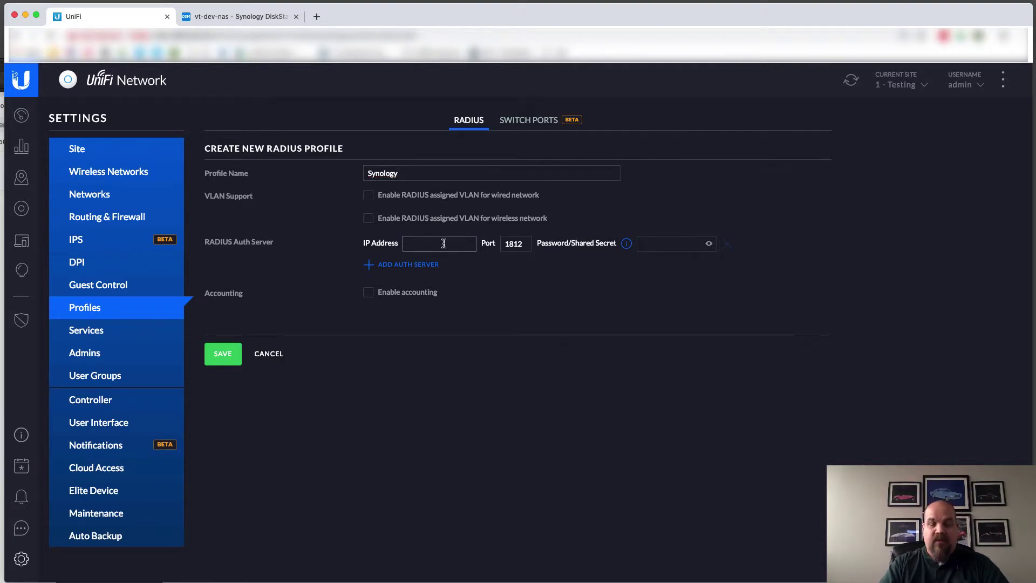
type("192.168.1.3")
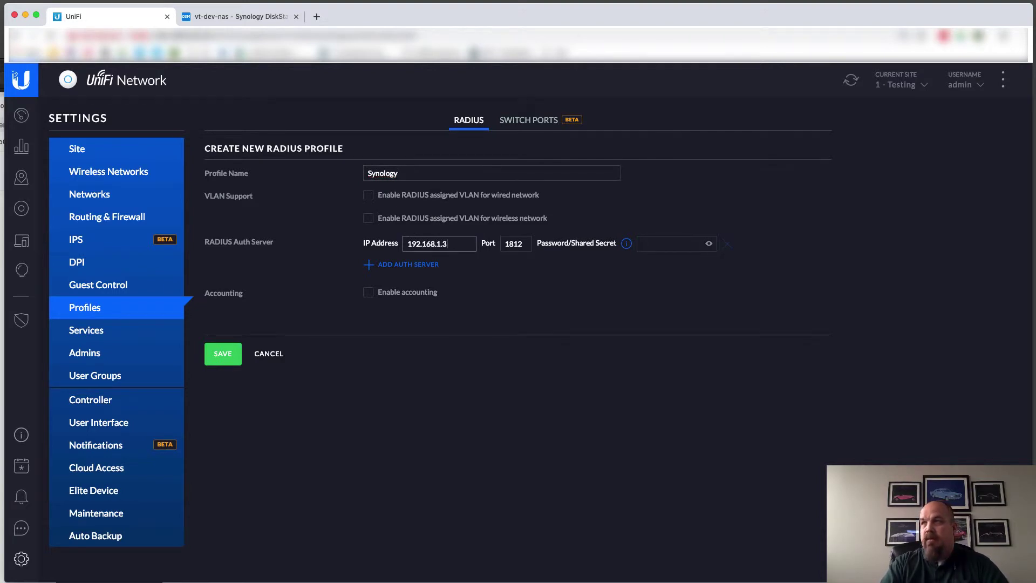
key("Tab")
key("Tab")
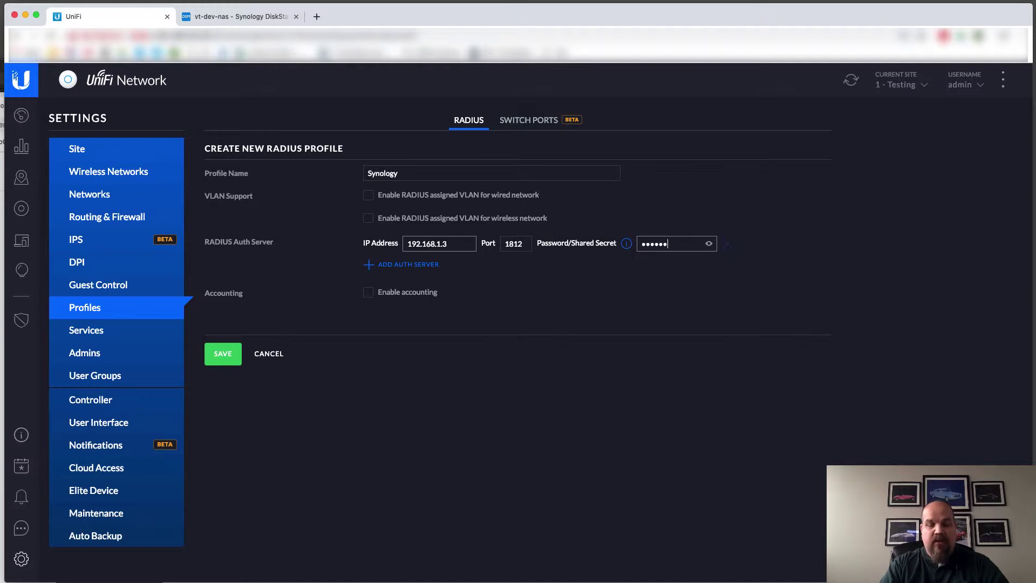
Double-check DSM's RADIUS settings and the USG client's secret, then return to the profile form
left_click(249, 22)
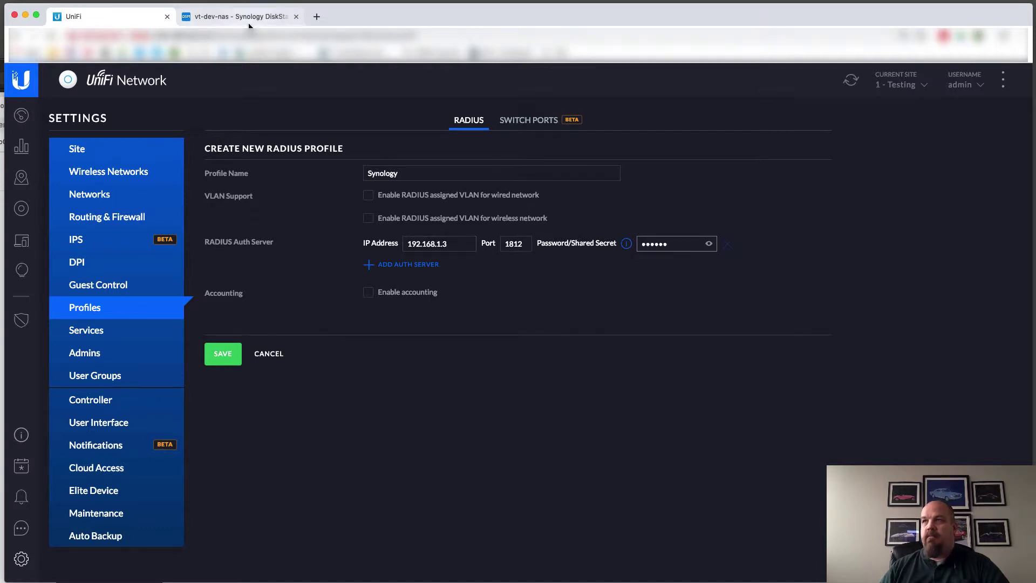
left_click(161, 163)
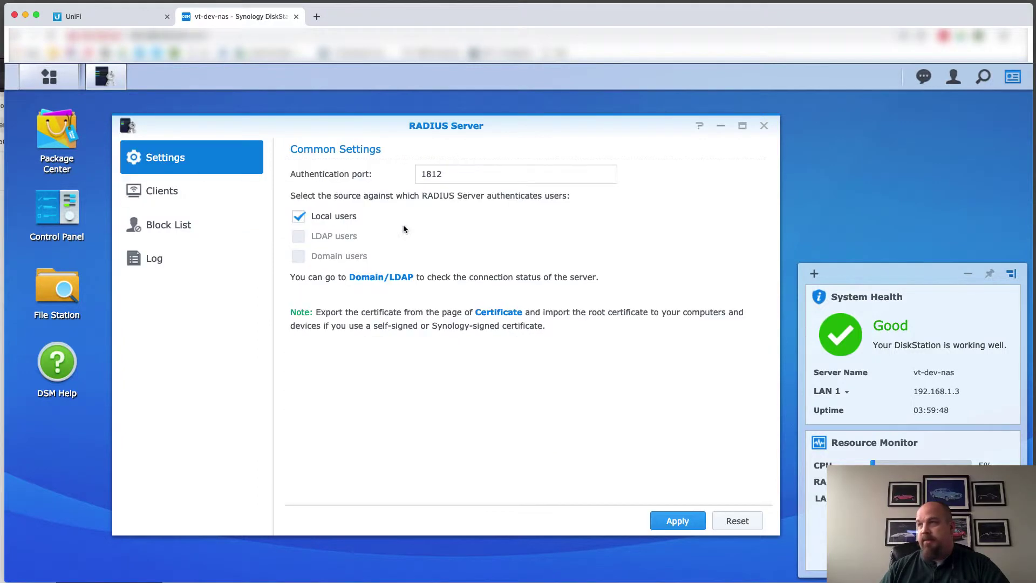
left_click(163, 203)
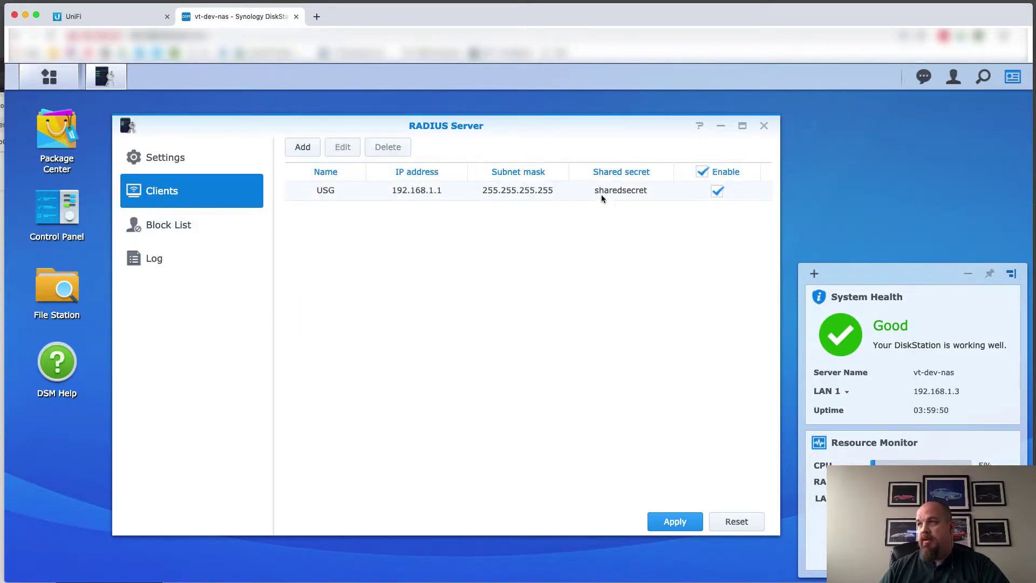
left_click(129, 21)
Enter the shared secret in the Synology profile, verify it, and save the profile
left_click(708, 243)
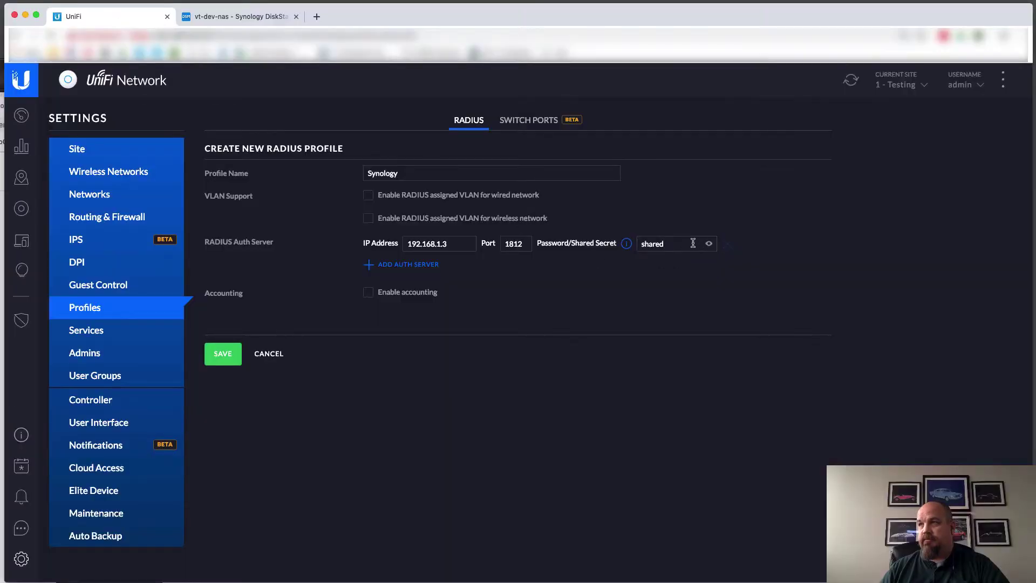
type("secre")
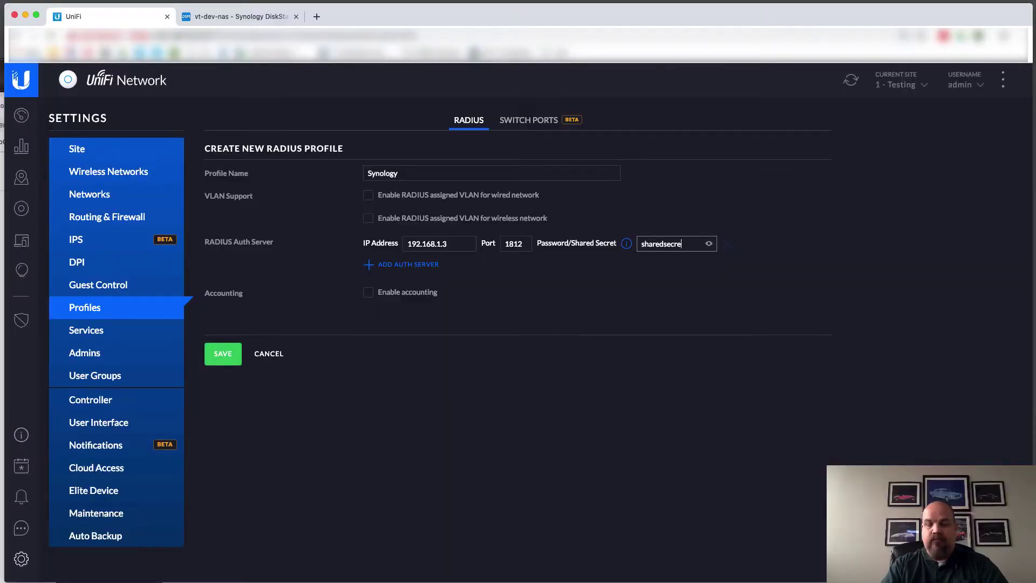
type("t")
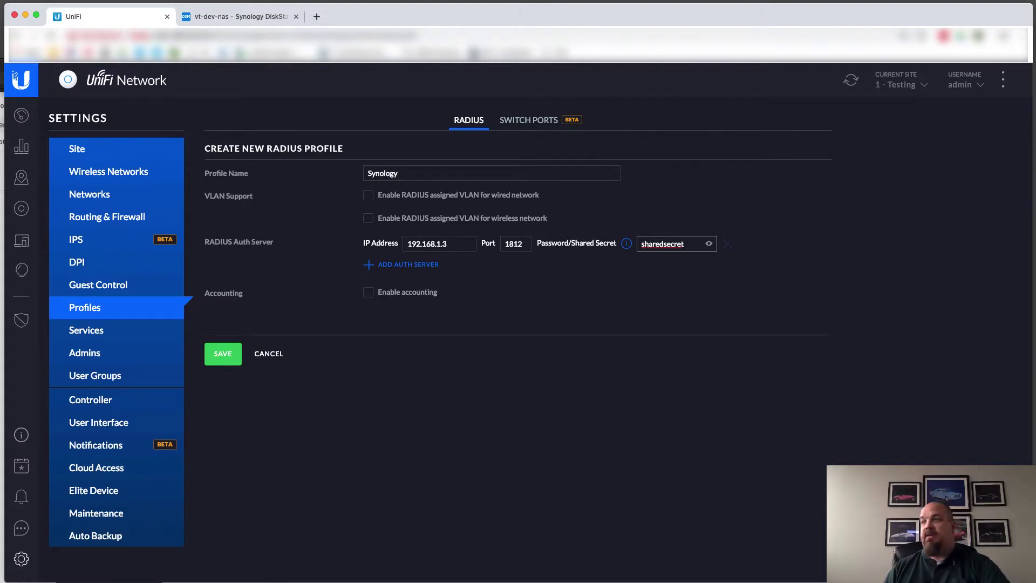
left_click(223, 354)
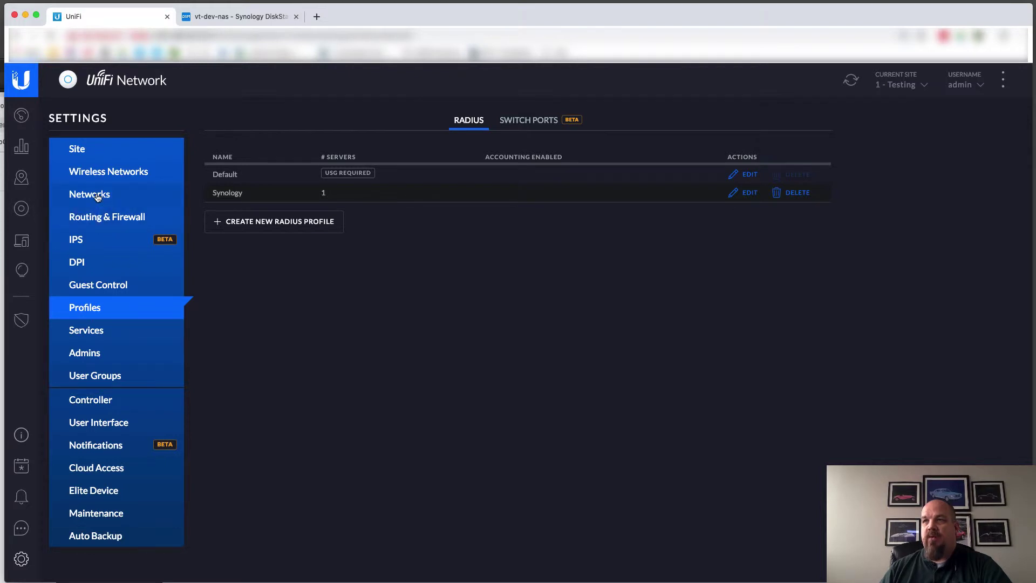
Create a Remote User VPN network named RemoteUserVPN using L2TP with a pre-shared key
left_click(98, 203)
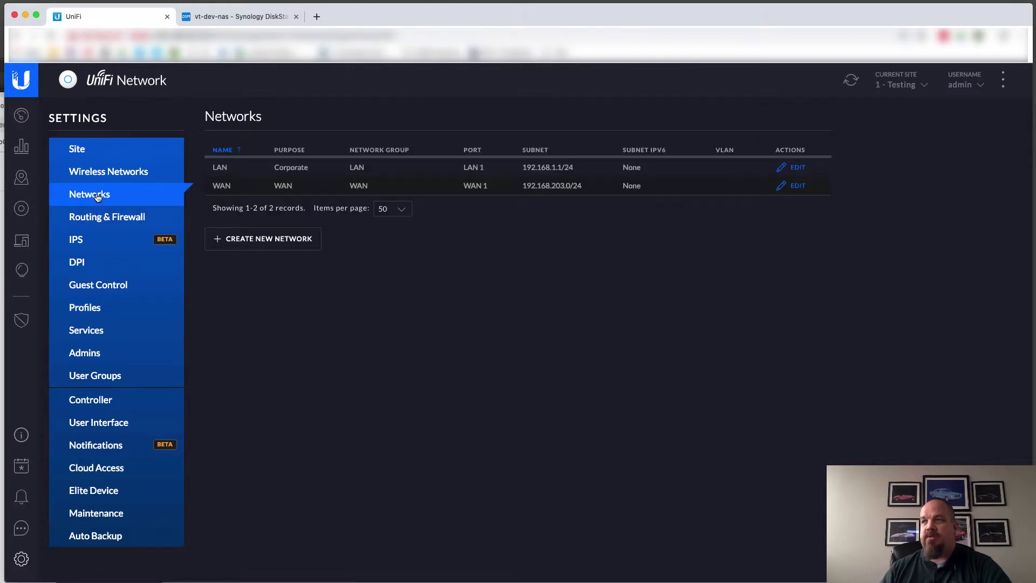
left_click(262, 239)
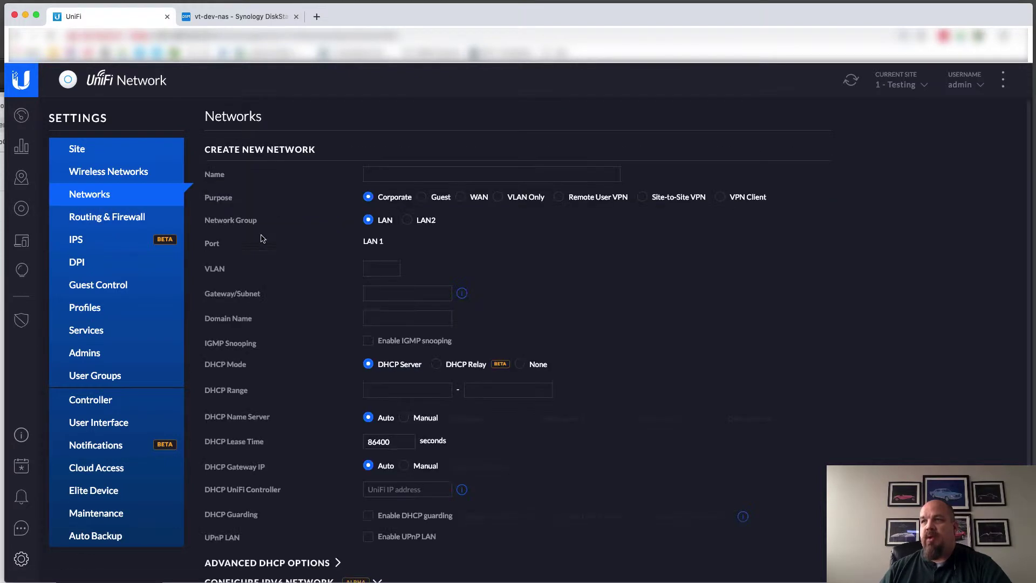
left_click(559, 197)
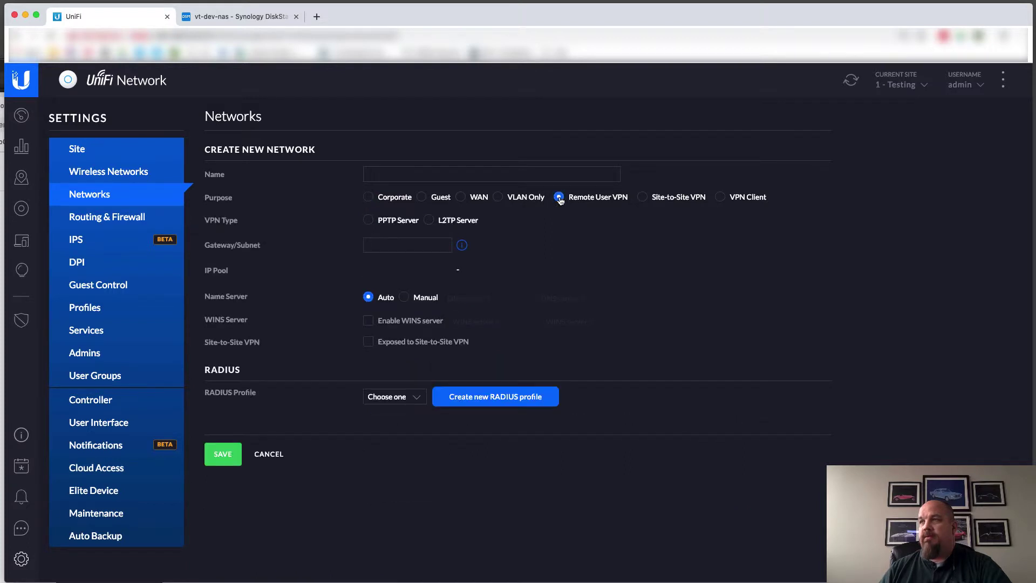
left_click(541, 175)
type("RemoteUs")
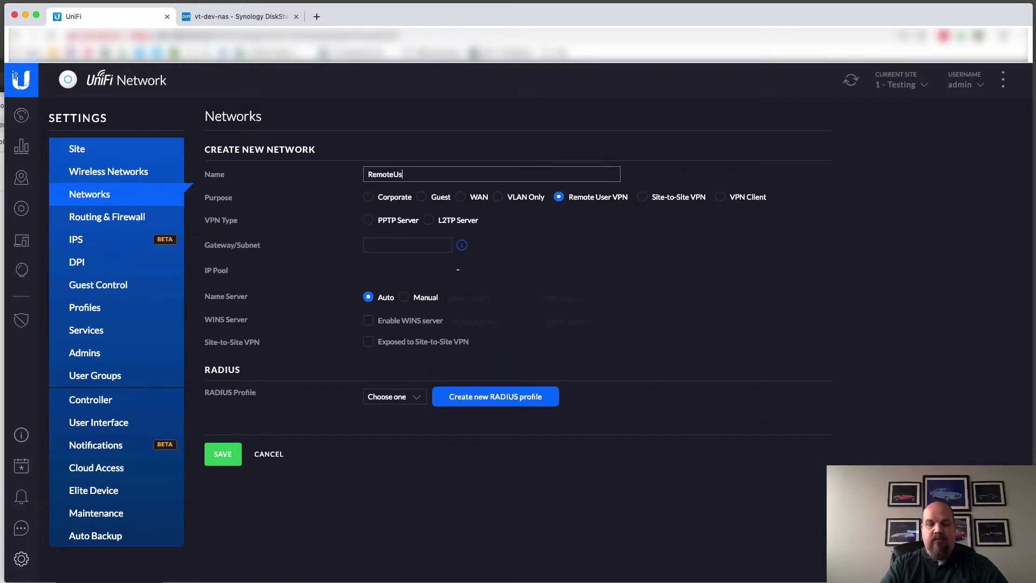
type("erVPN")
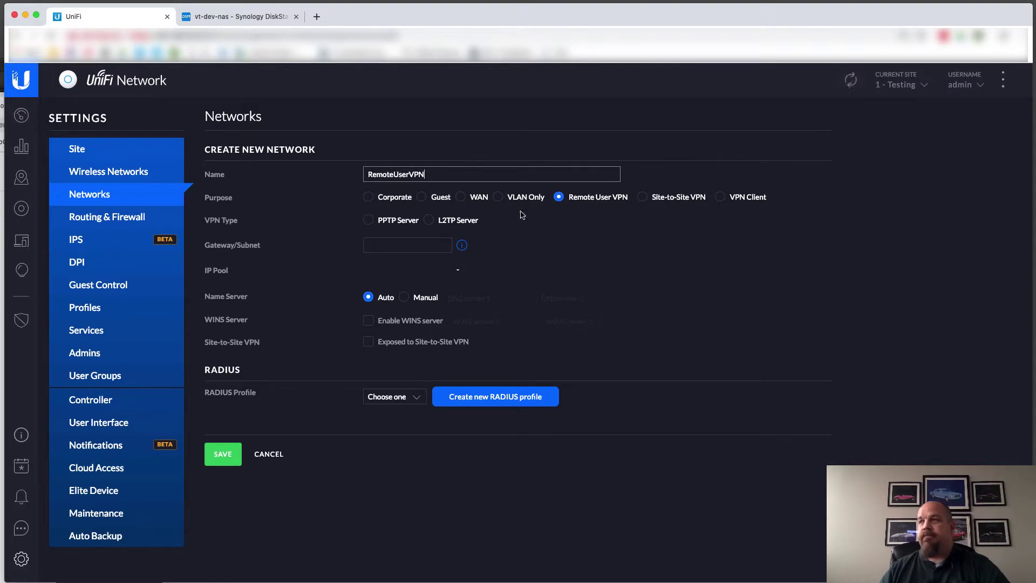
left_click(429, 220)
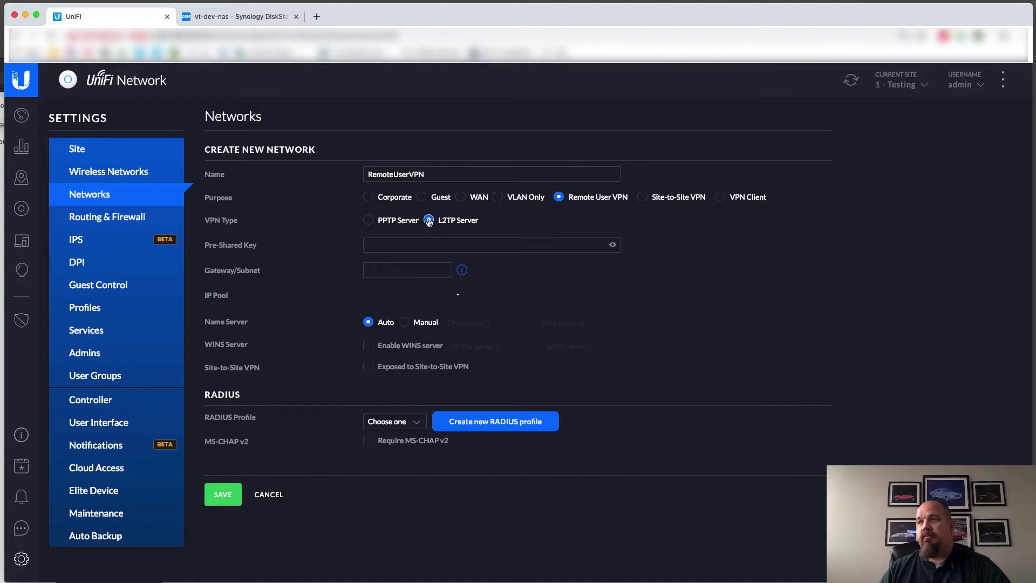
left_click(418, 242)
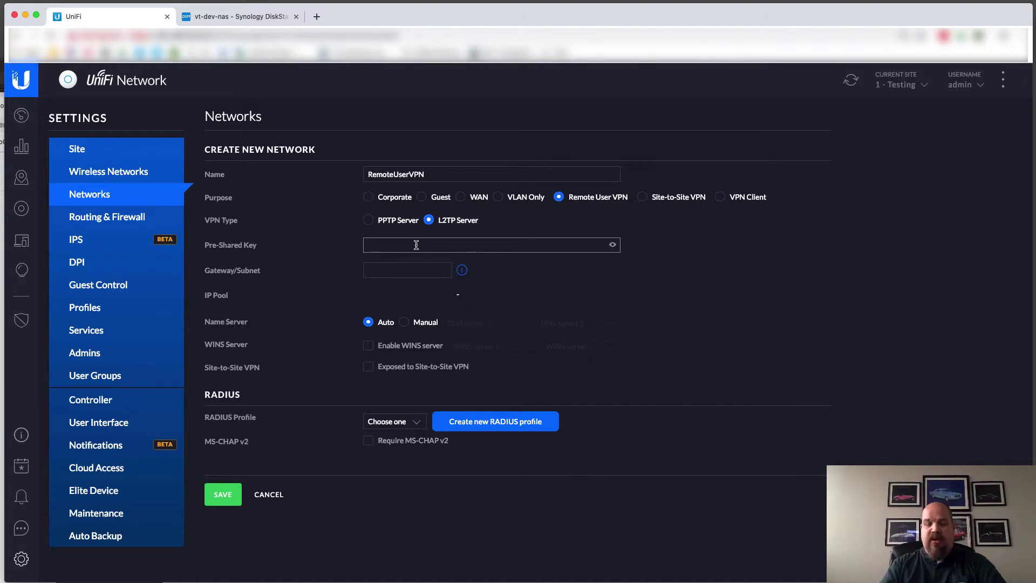
type("•••")
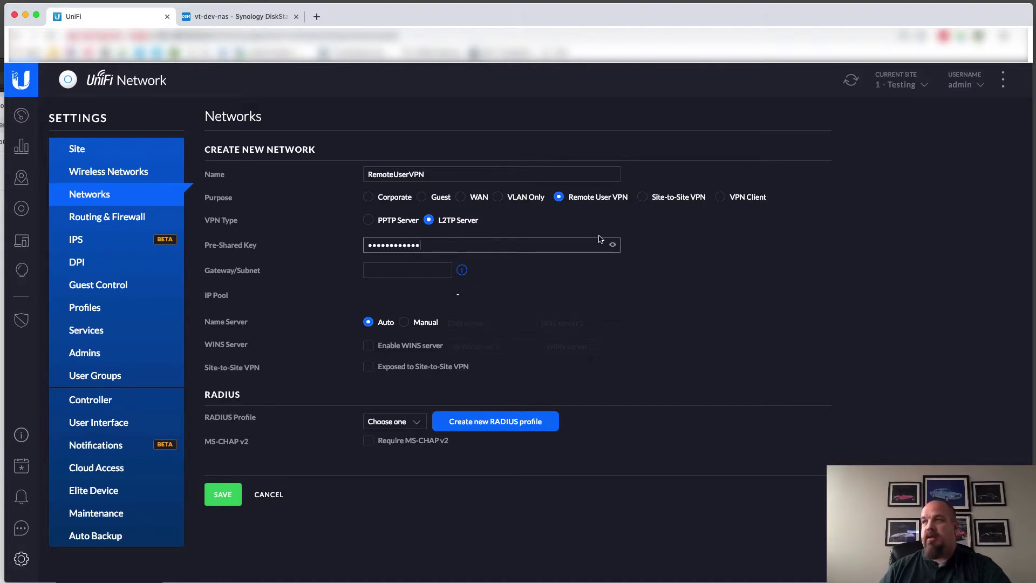
left_click(612, 245)
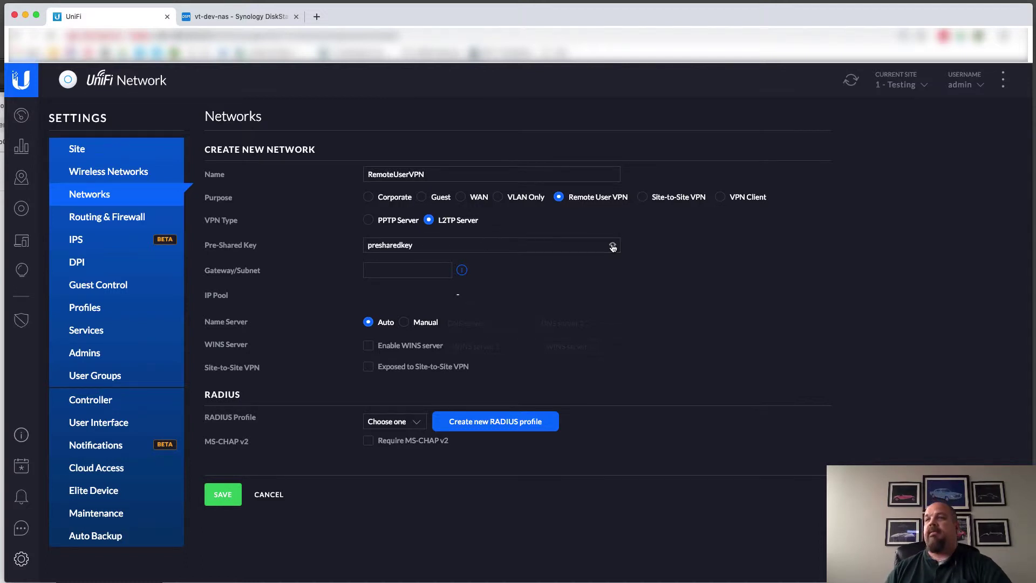
Set gateway 192.168.44.1/28, choose the Synology RADIUS profile, and save the network
left_click(407, 269)
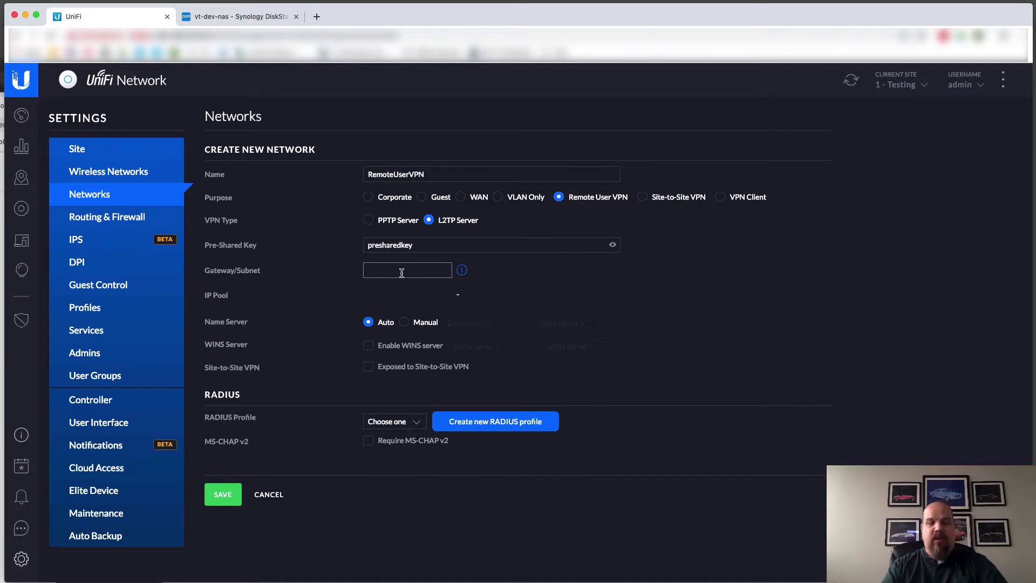
type("192.168.44.1/")
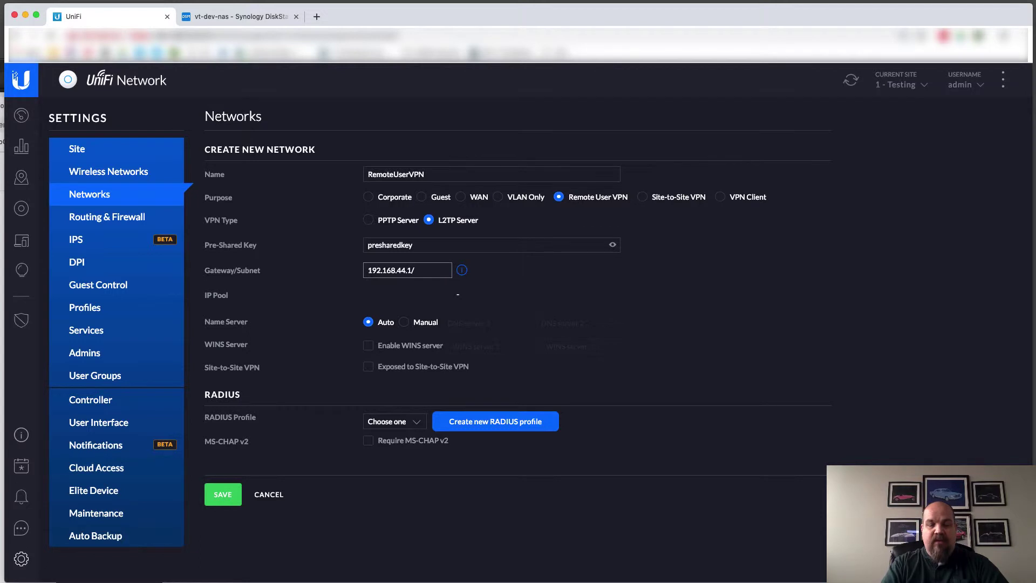
type("25")
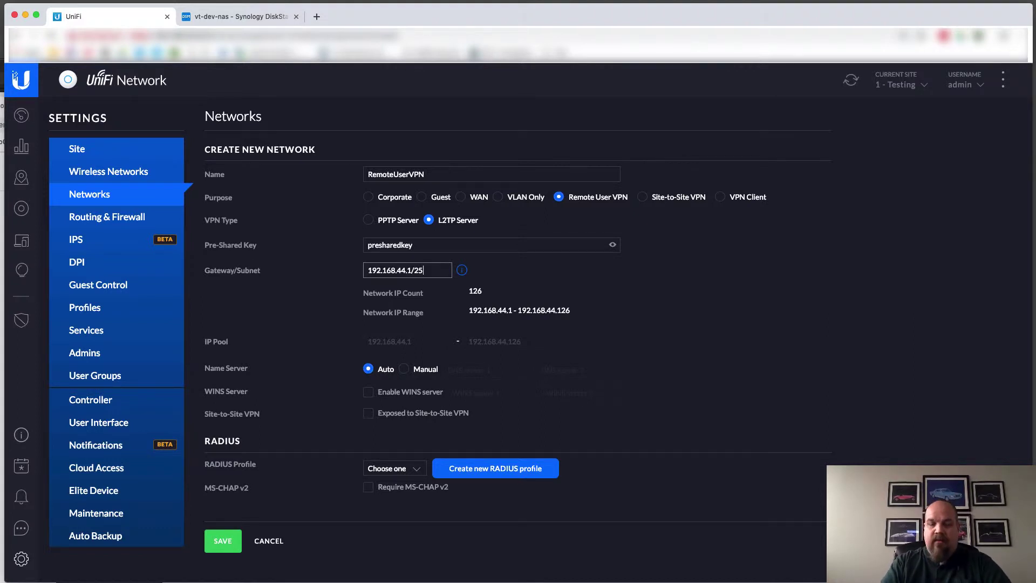
key("BackSpace")
type("8")
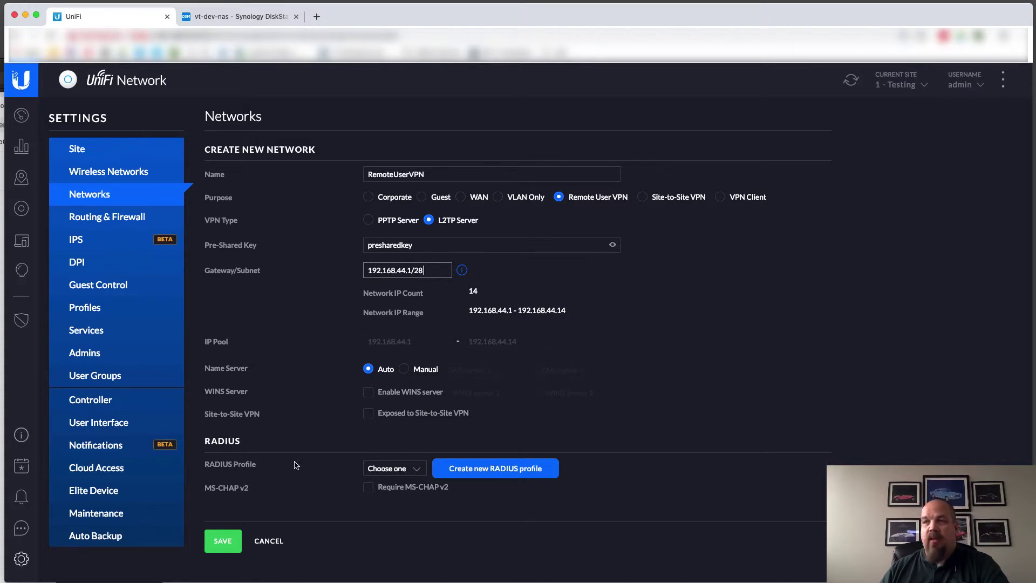
left_click(400, 471)
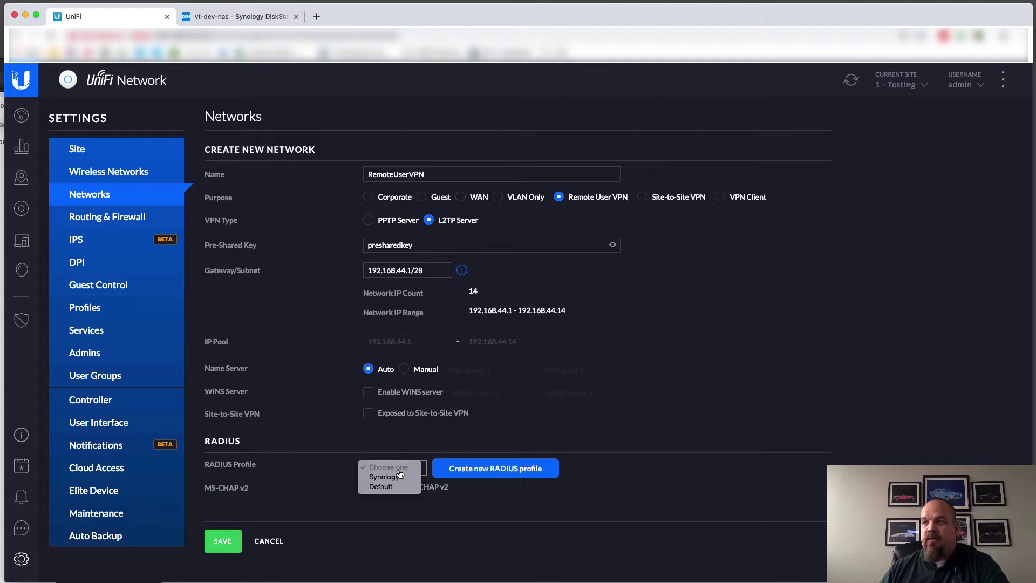
left_click(390, 477)
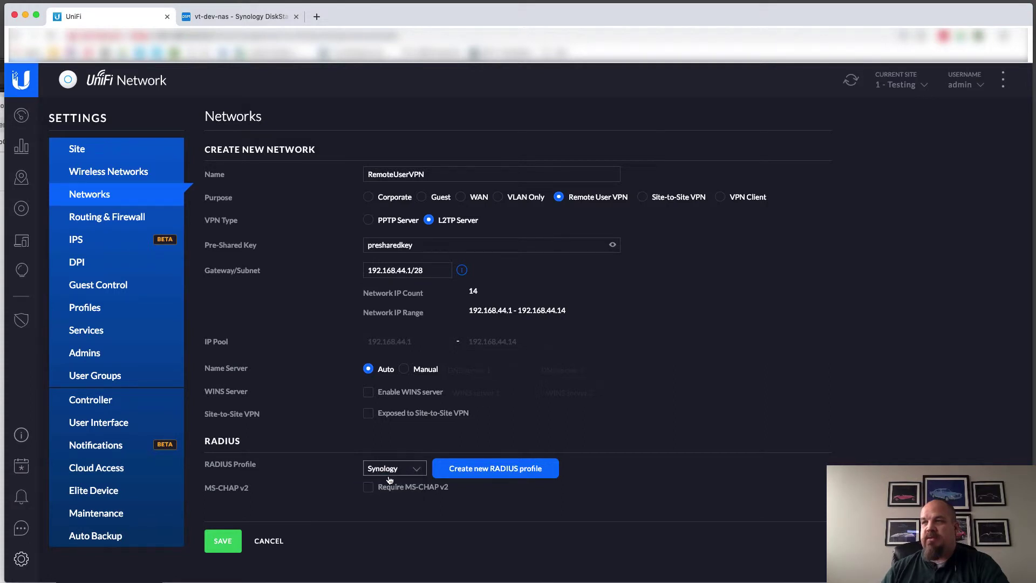
left_click(229, 539)
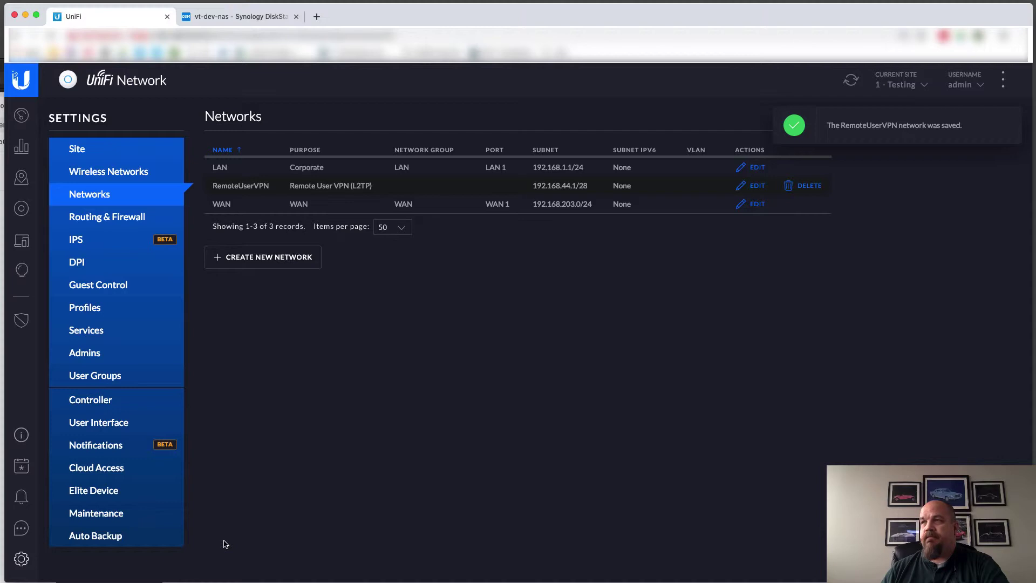
Show the devices list to watch the USG at 192.168.1.1 provisioning, with Network preferences moved lower
left_click(22, 208)
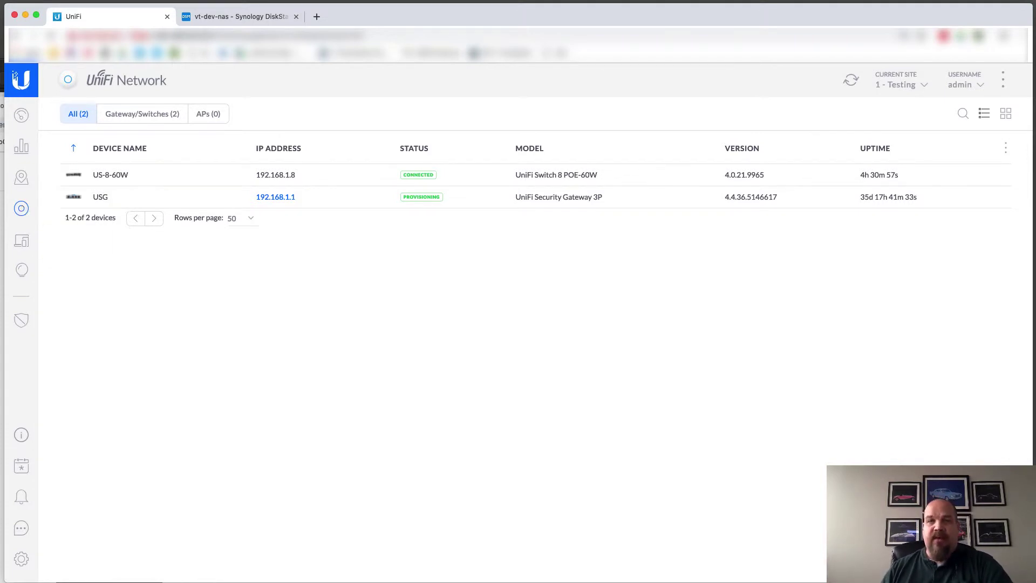
left_click_drag(328, 226, 328, 256)
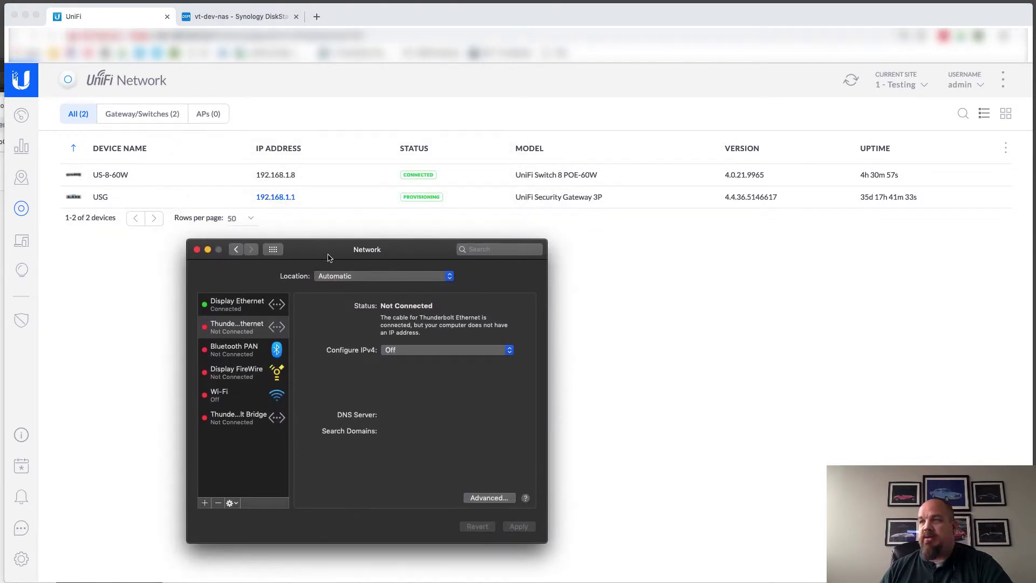
Cancel the new network service, quit Network preferences, and return to the UniFi topology map
left_click(205, 503)
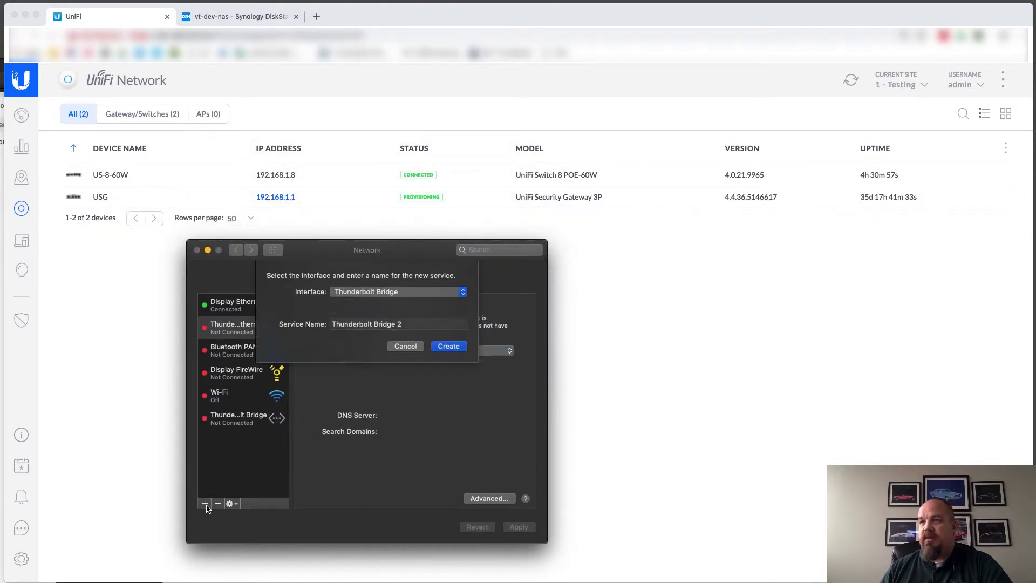
left_click(405, 330)
key("super+q")
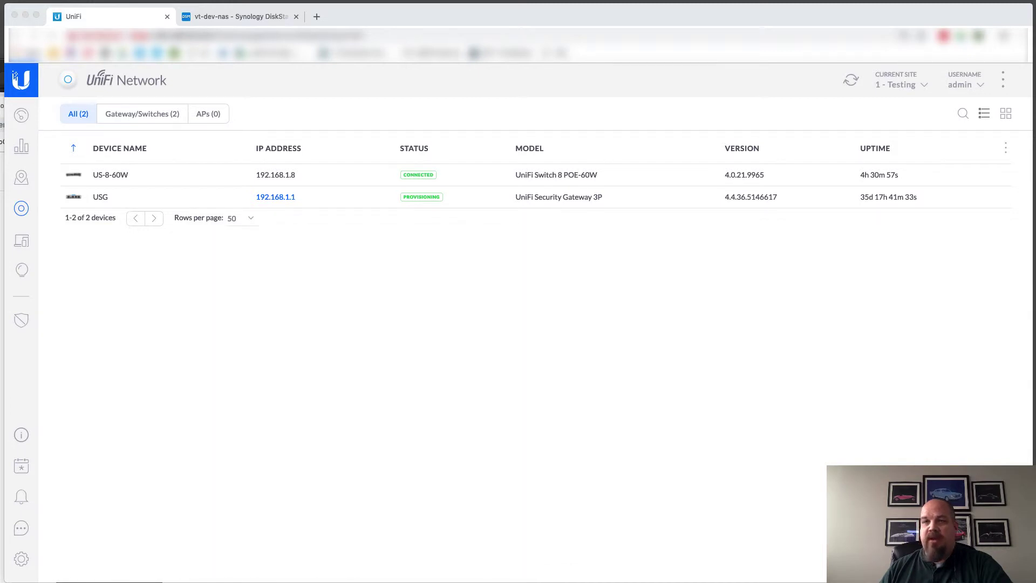
left_click(22, 178)
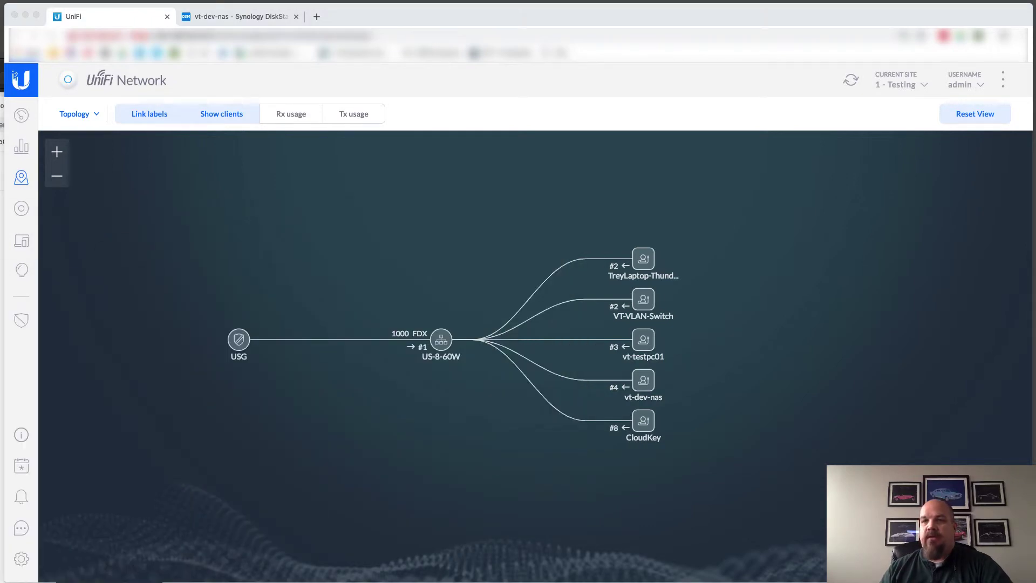
Start a new VPN-interface network service, disconnecting the interrupted share1 server connection along the way
left_click(19, 208)
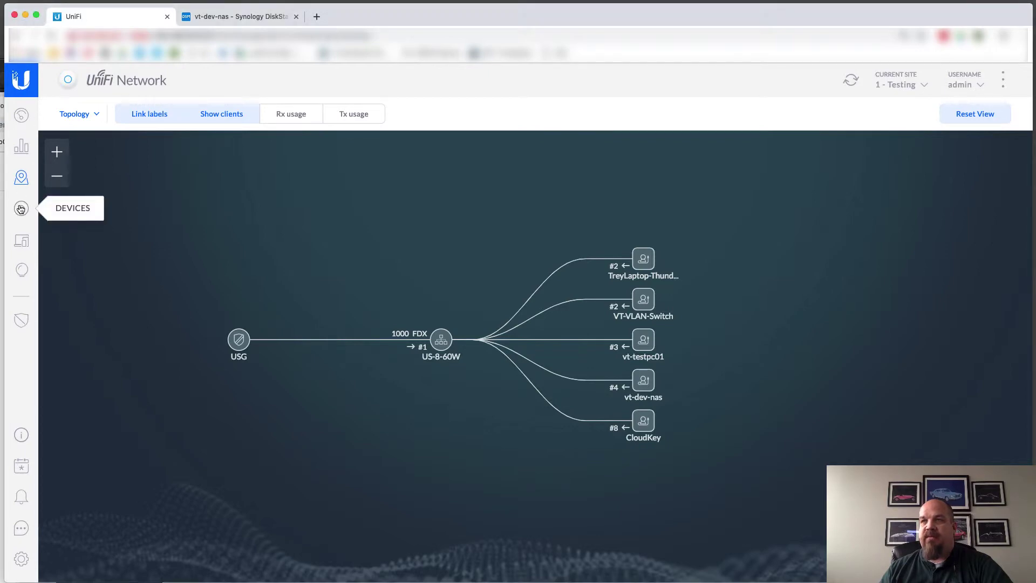
left_click(20, 209)
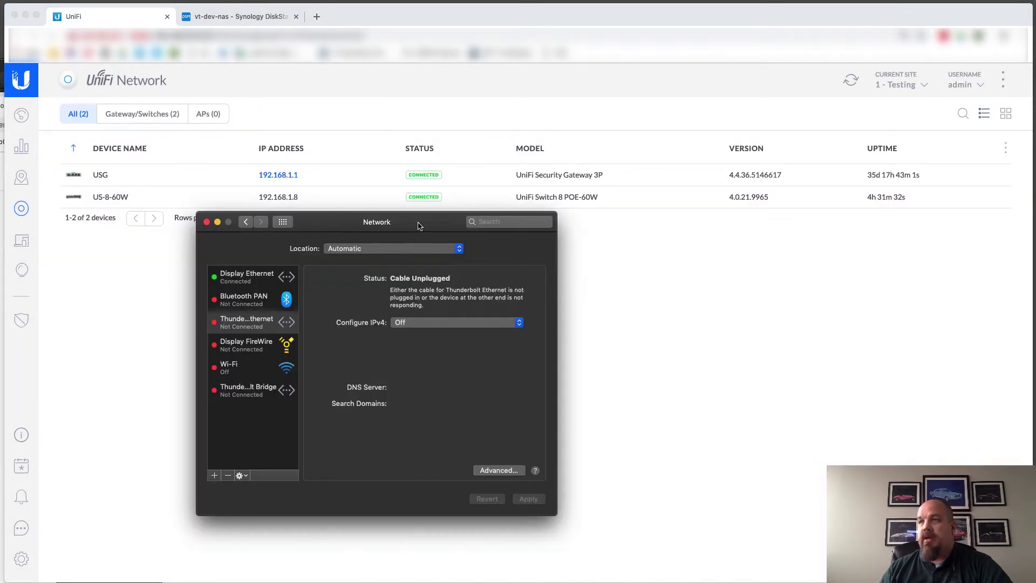
left_click(215, 475)
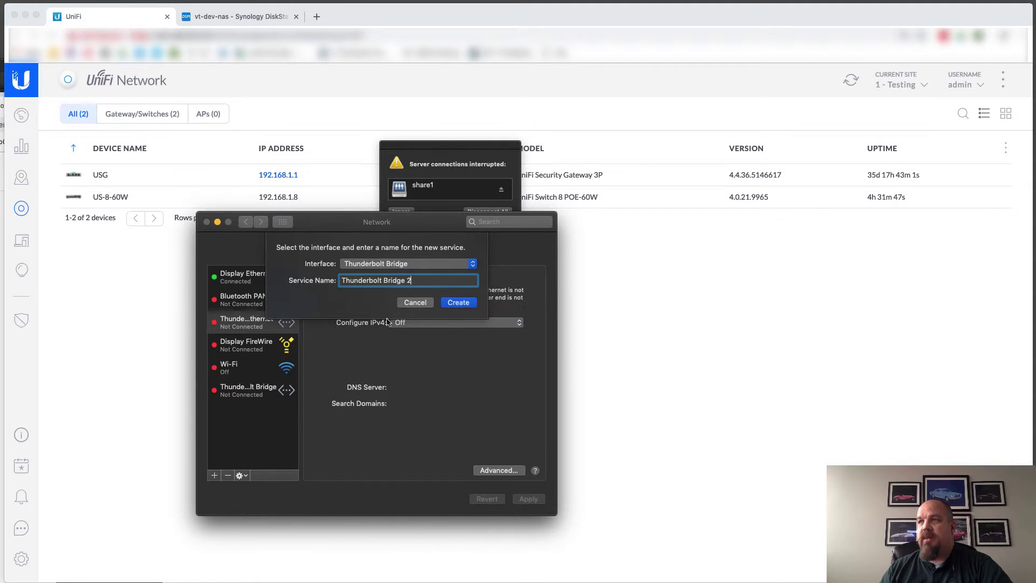
left_click_drag(451, 148, 419, 101)
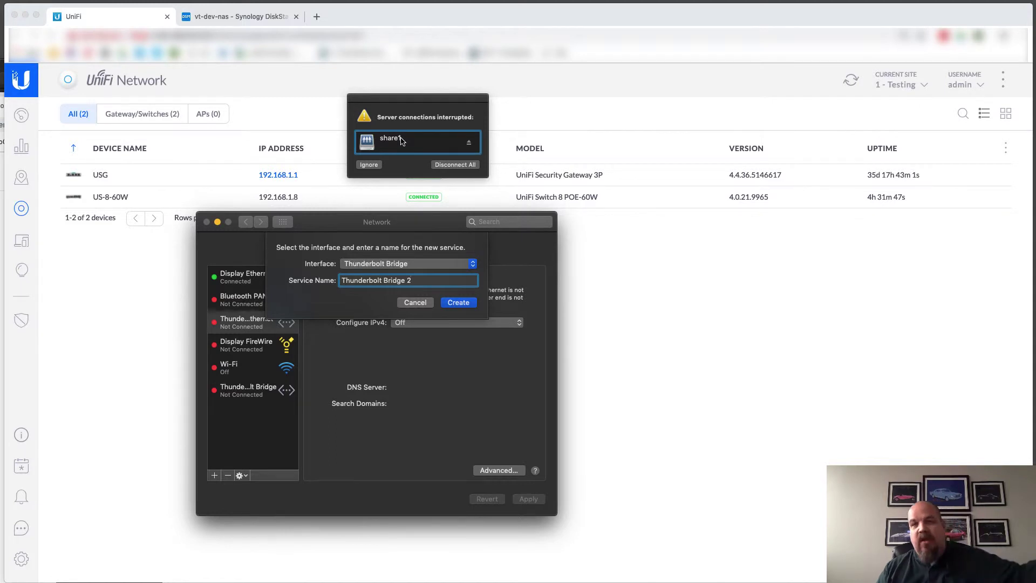
left_click(444, 166)
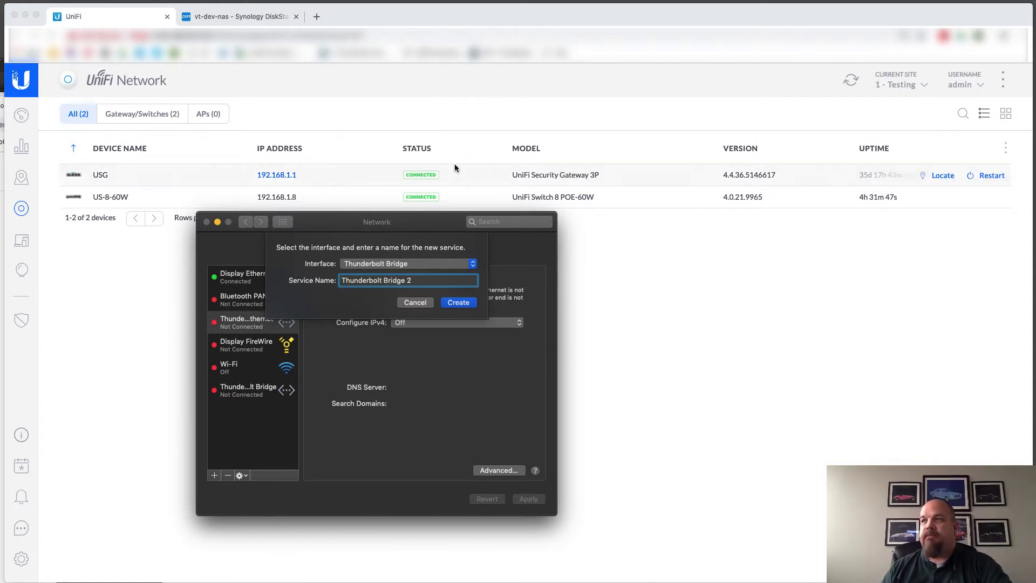
left_click(415, 265)
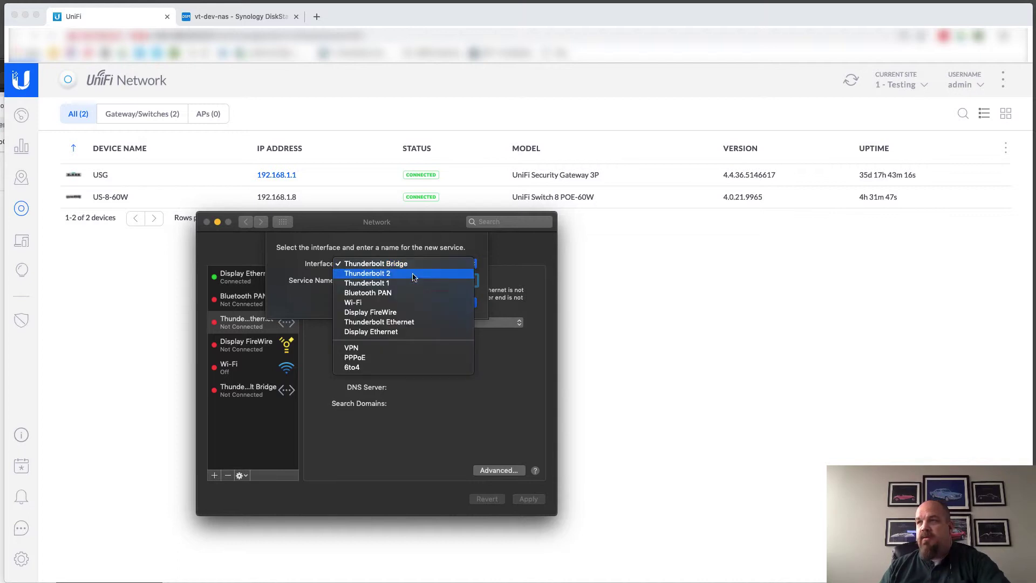
left_click(384, 351)
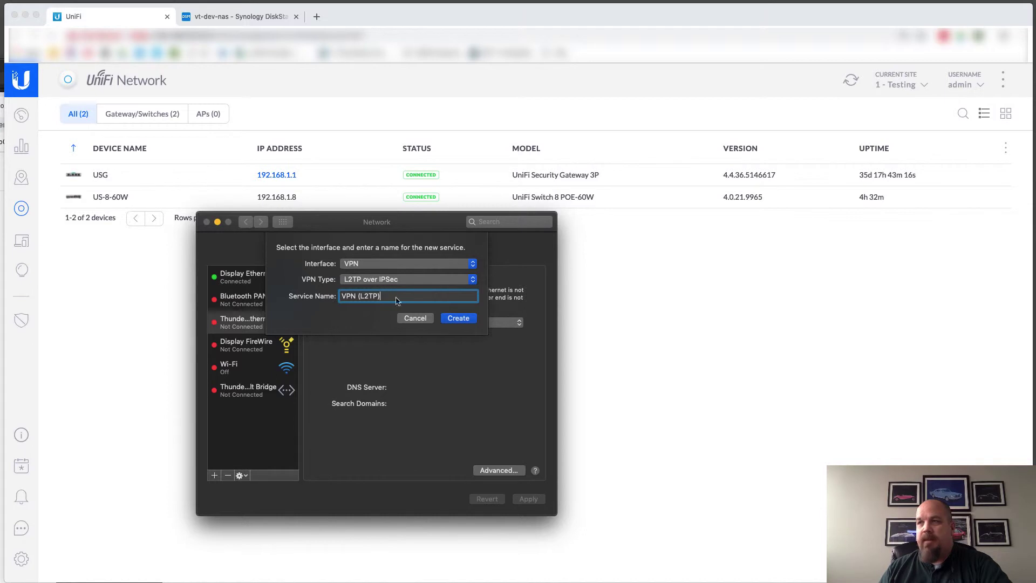
Create the VPN (L2TP) service with server address 192.168.203.30 and account name user1
left_click(457, 318)
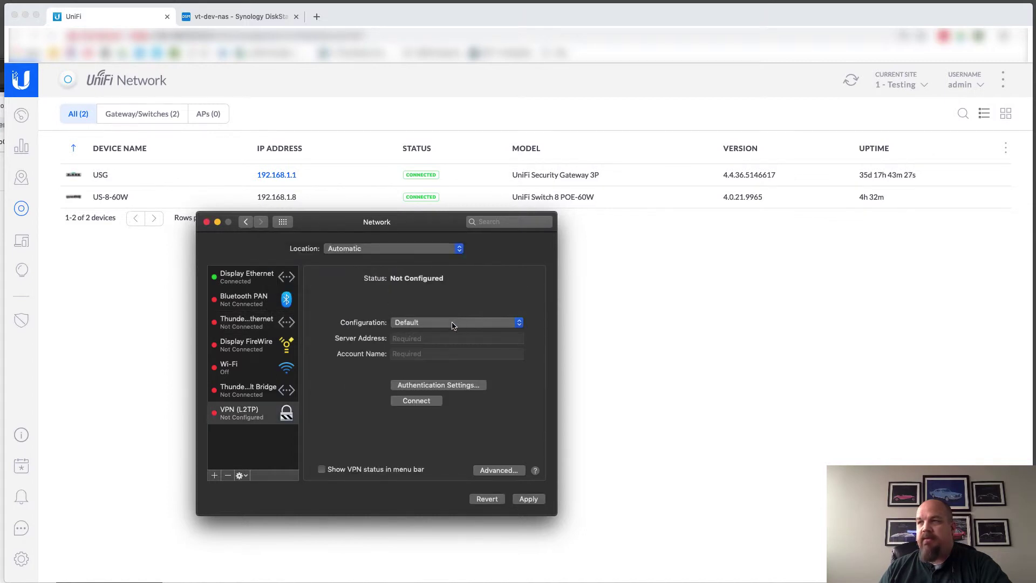
left_click(431, 337)
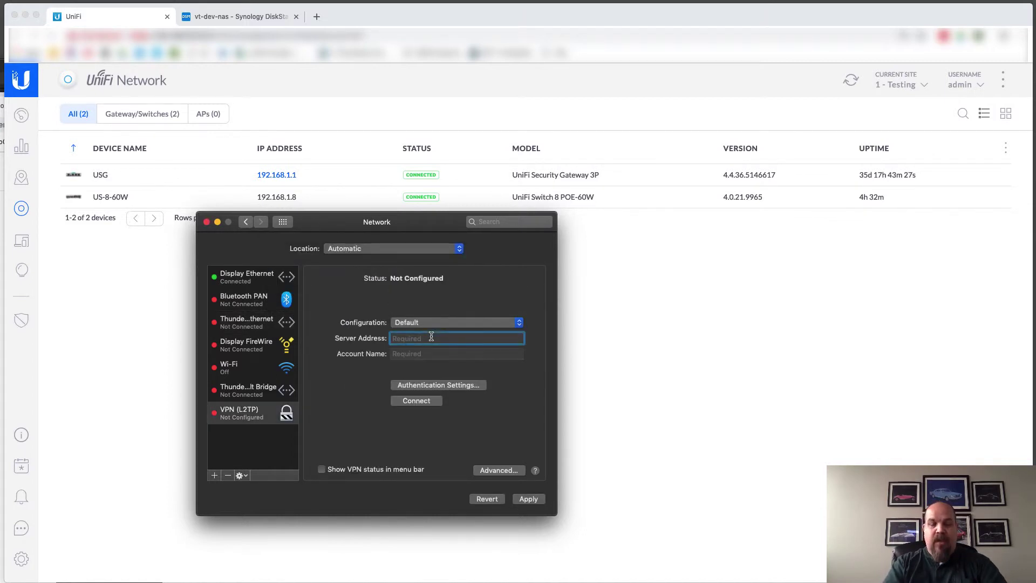
type("192.168.20")
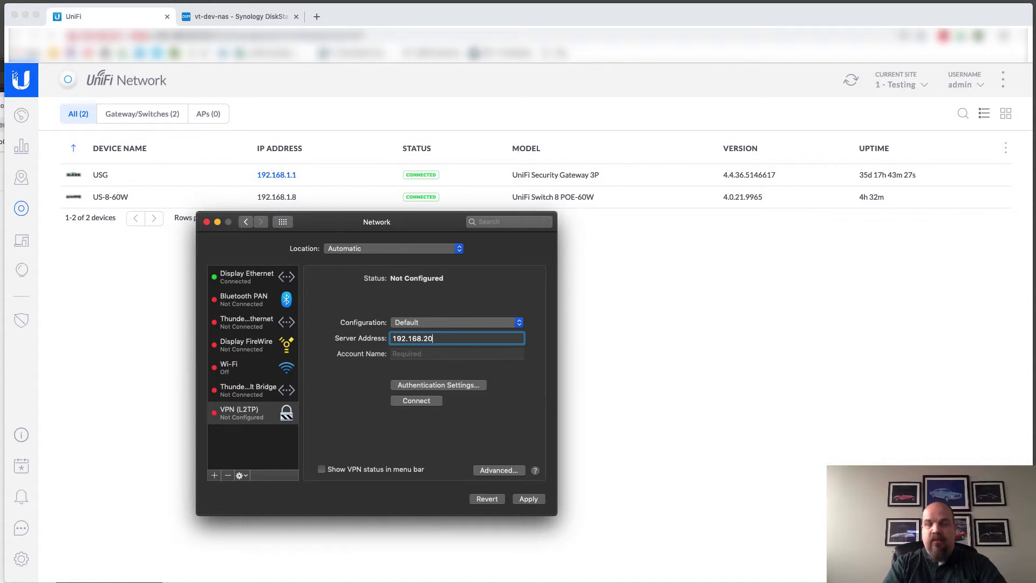
type("3.30")
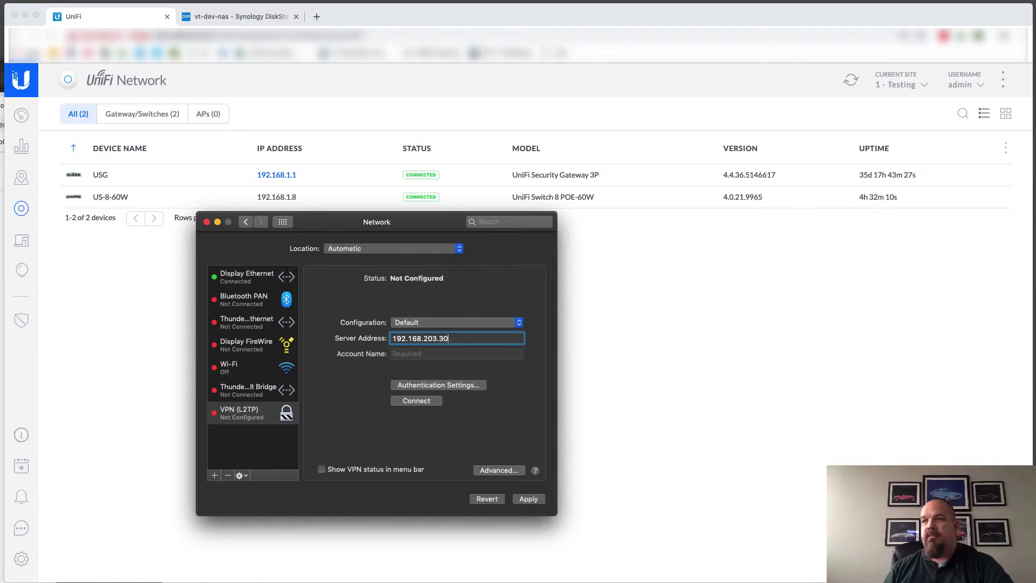
left_click(443, 352)
type("user")
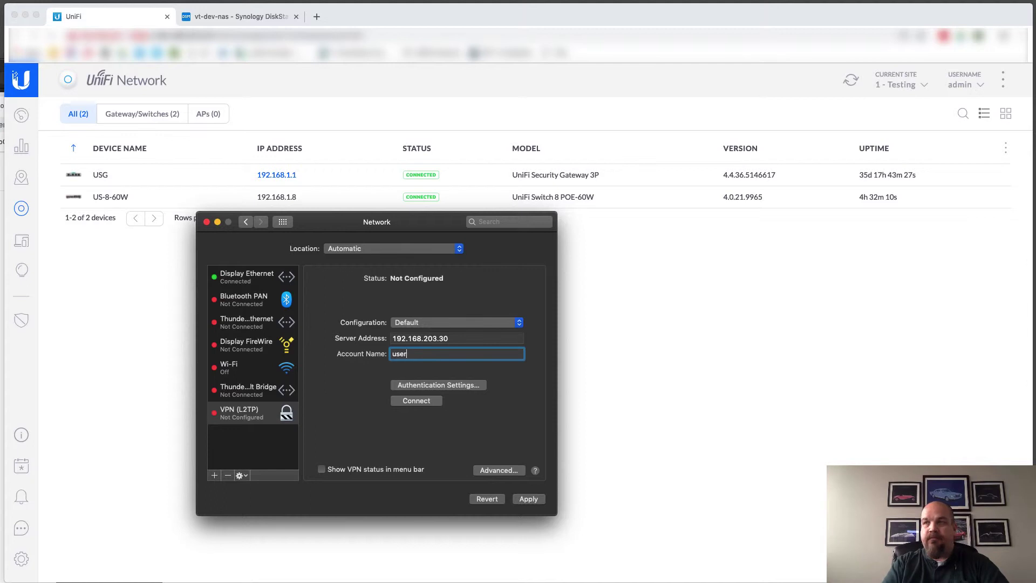
type("1")
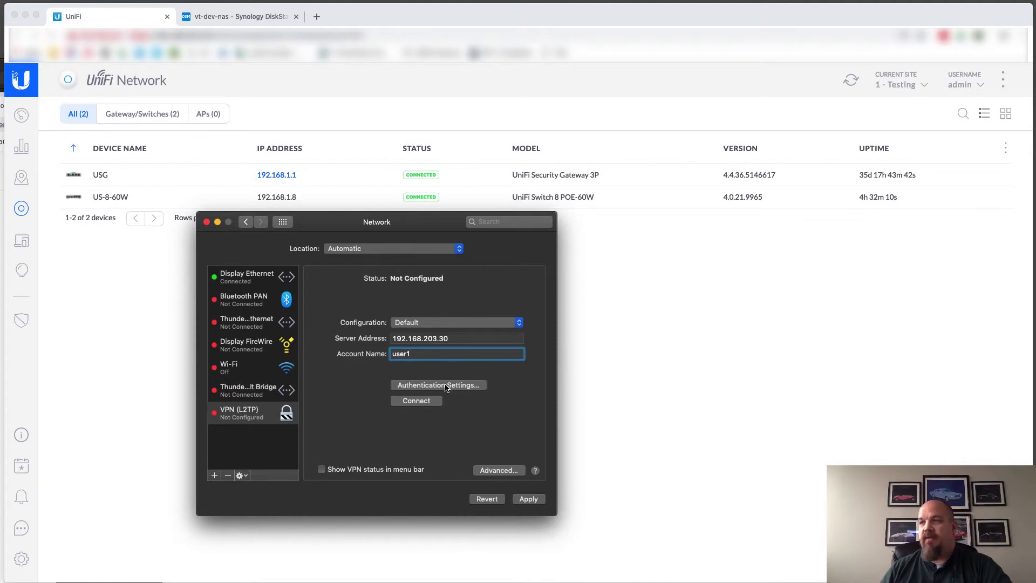
Enter the user's password in the VPN authentication settings, then switch to the UniFi browser window
left_click(445, 384)
left_click(361, 259)
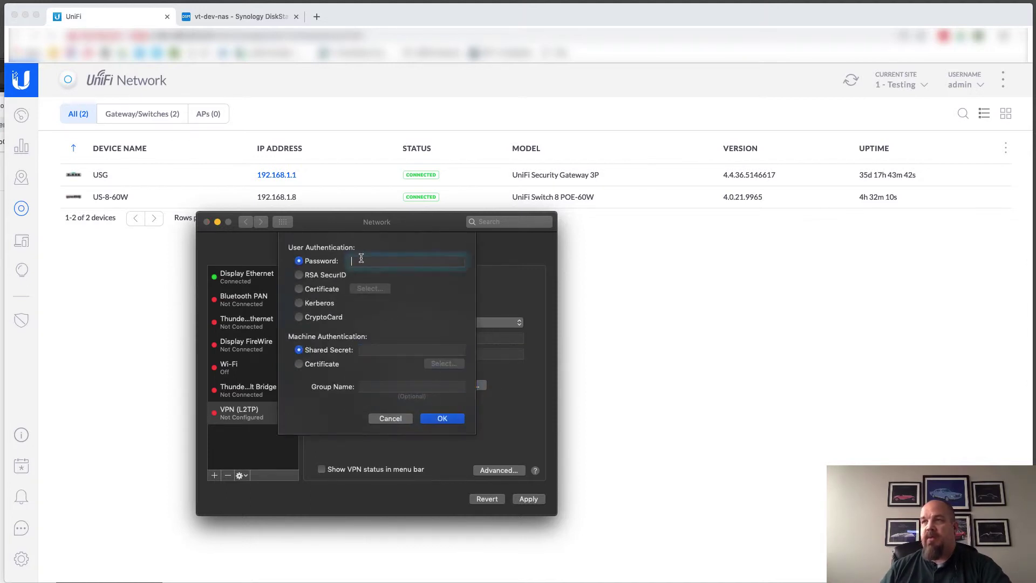
type("p")
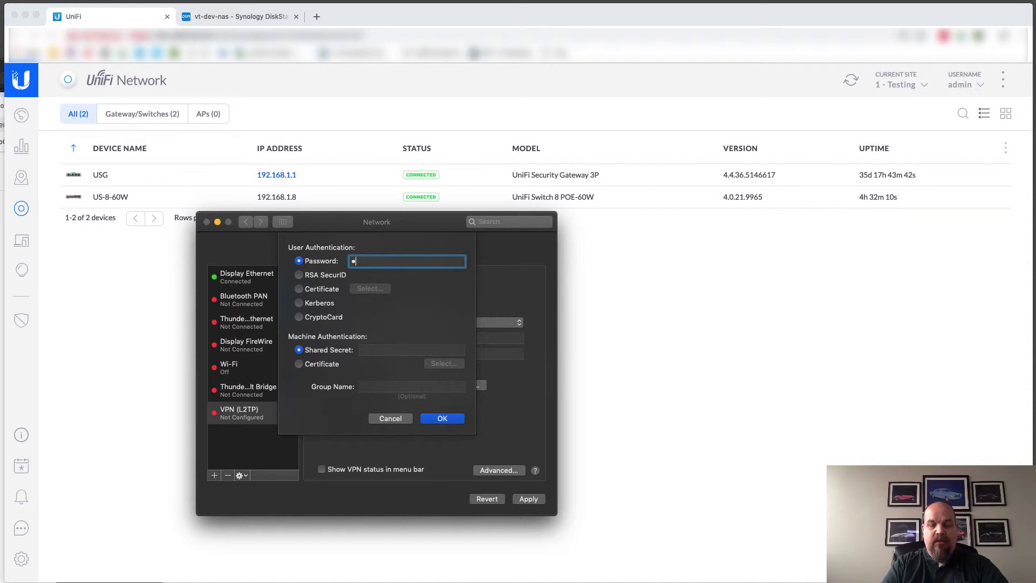
type("•••")
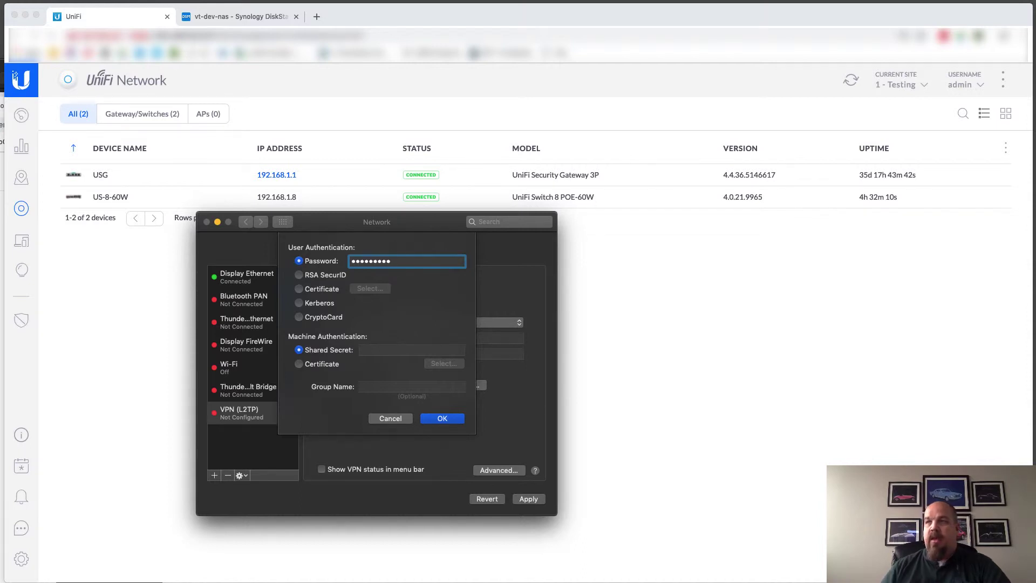
left_click(371, 349)
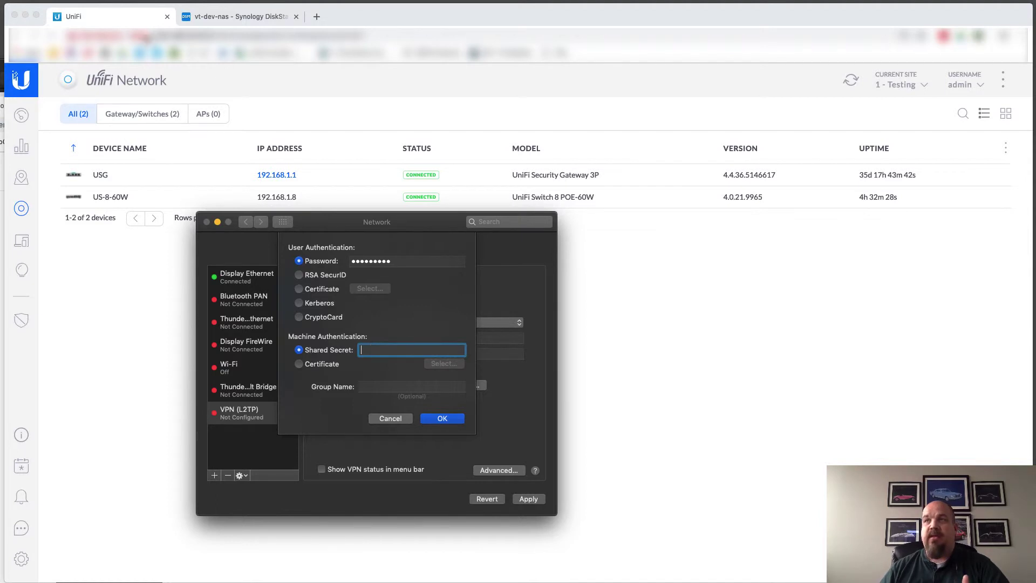
left_click(125, 18)
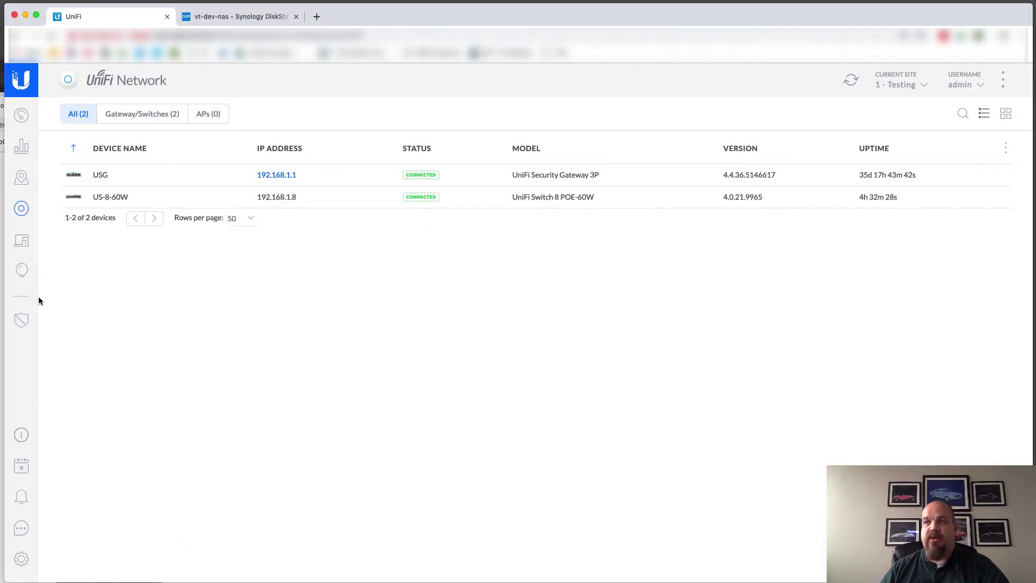
Edit RemoteUserVPN under Settings > Networks and reveal and select its pre-shared key
left_click(21, 560)
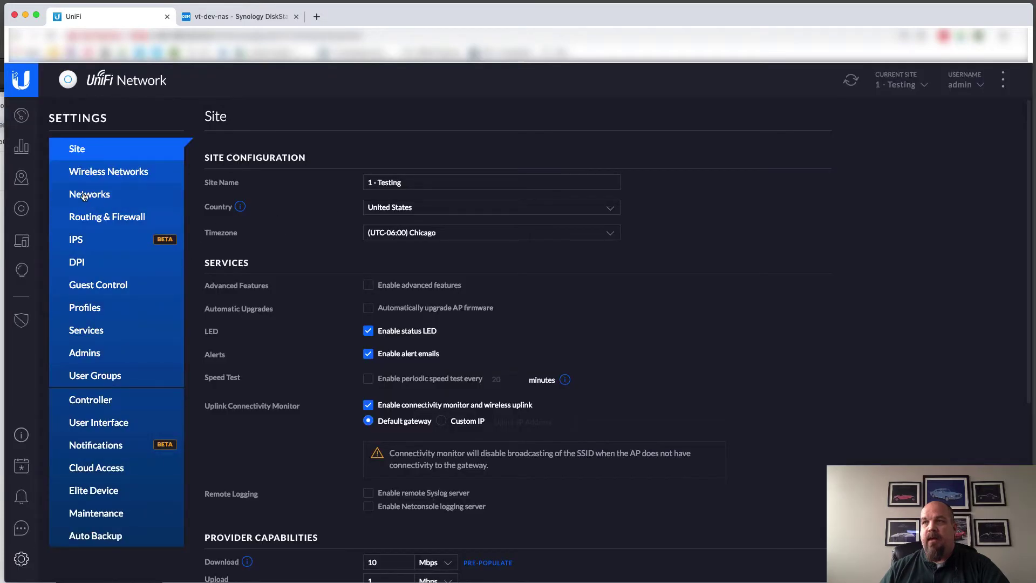
left_click(178, 199)
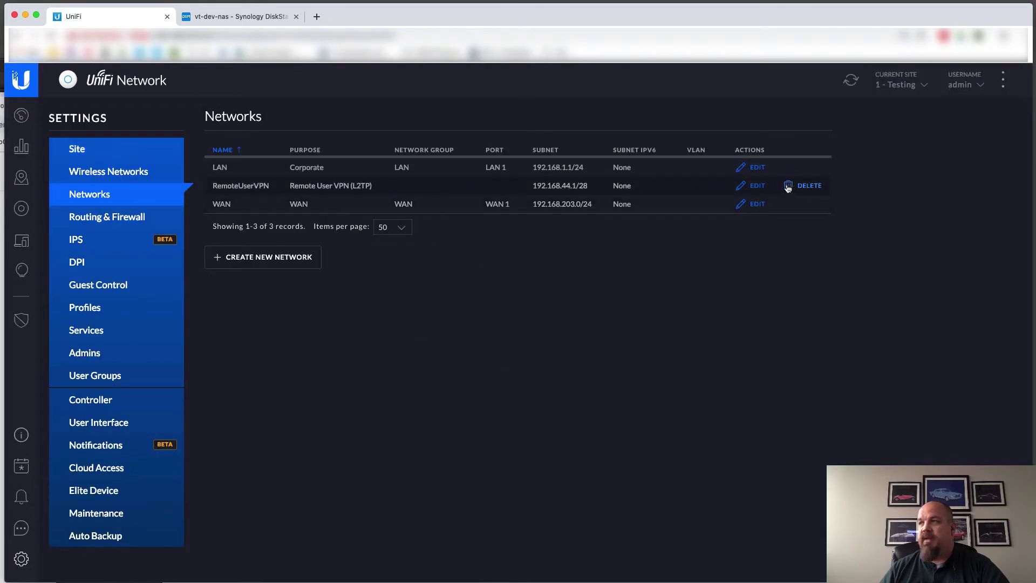
left_click(755, 185)
left_click(567, 245)
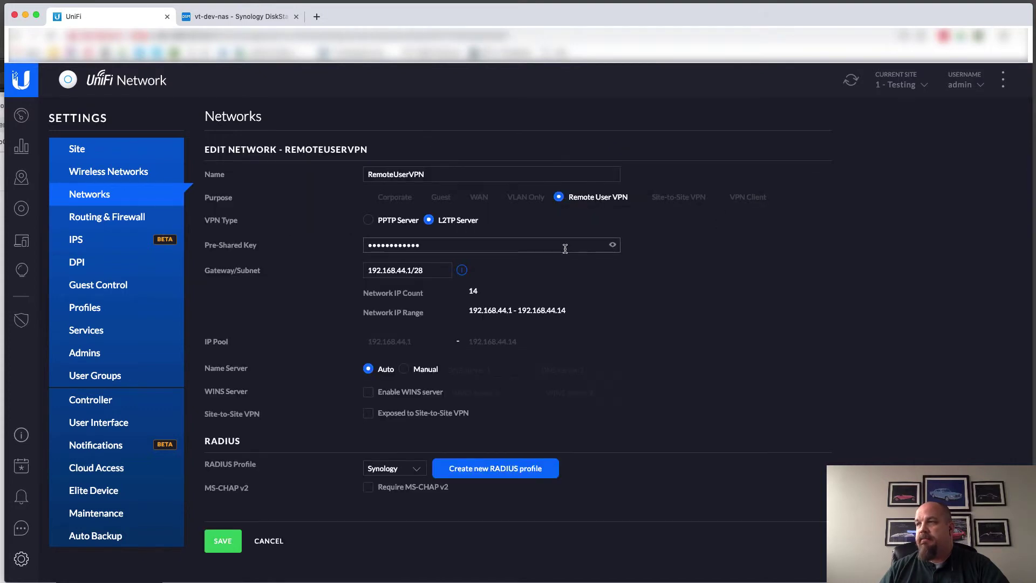
left_click(613, 244)
left_click(550, 244)
left_click_drag(423, 246, 342, 247)
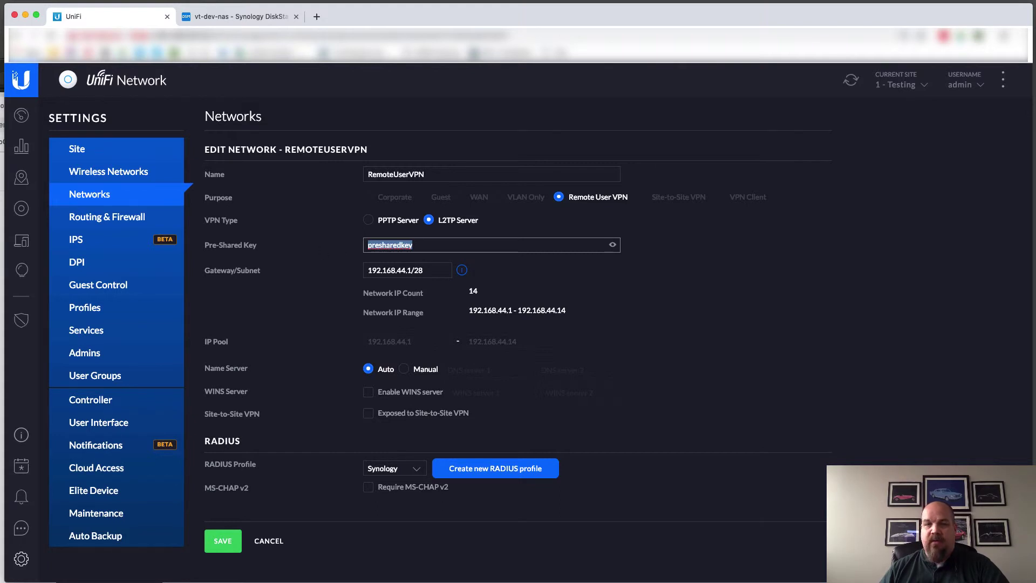
Paste the pre-shared key as the VPN shared secret, keep default advanced options, and apply
key("super+Tab")
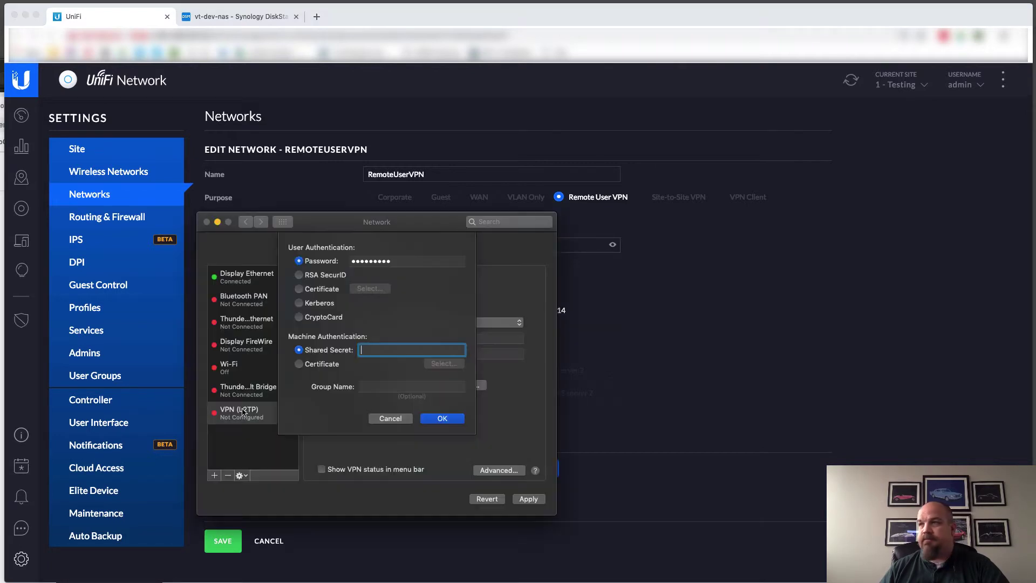
key("super+v")
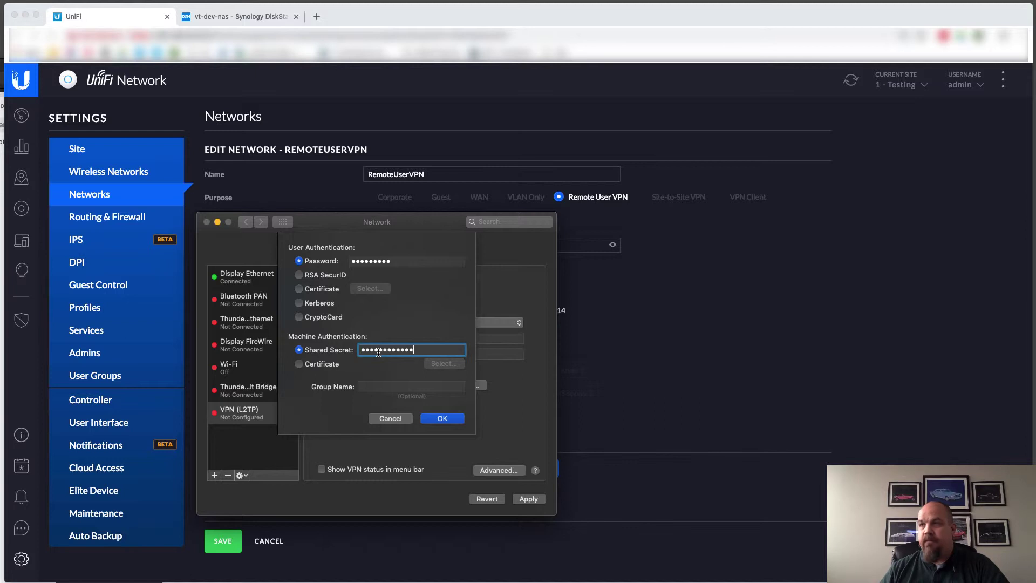
left_click(441, 419)
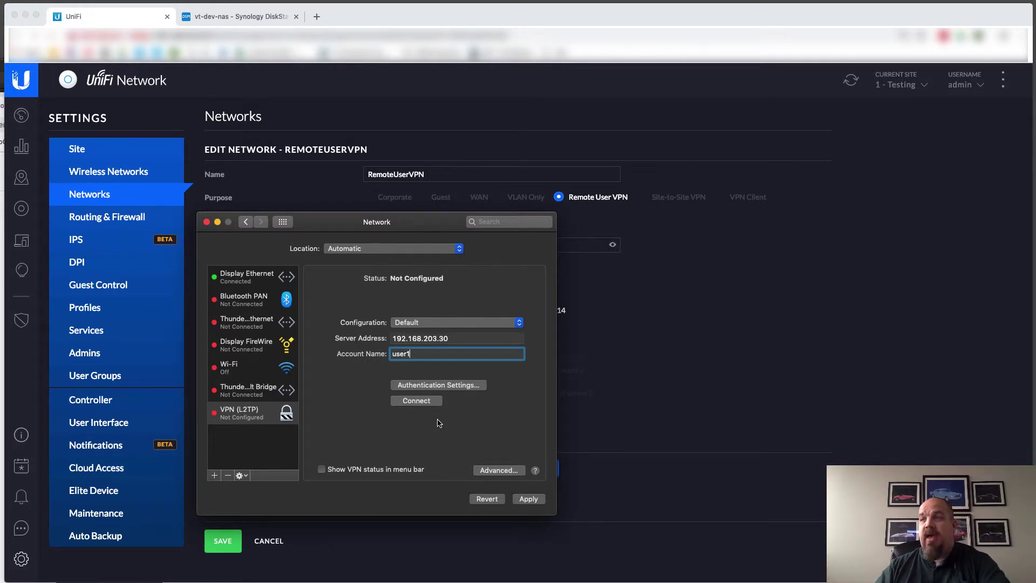
left_click(495, 470)
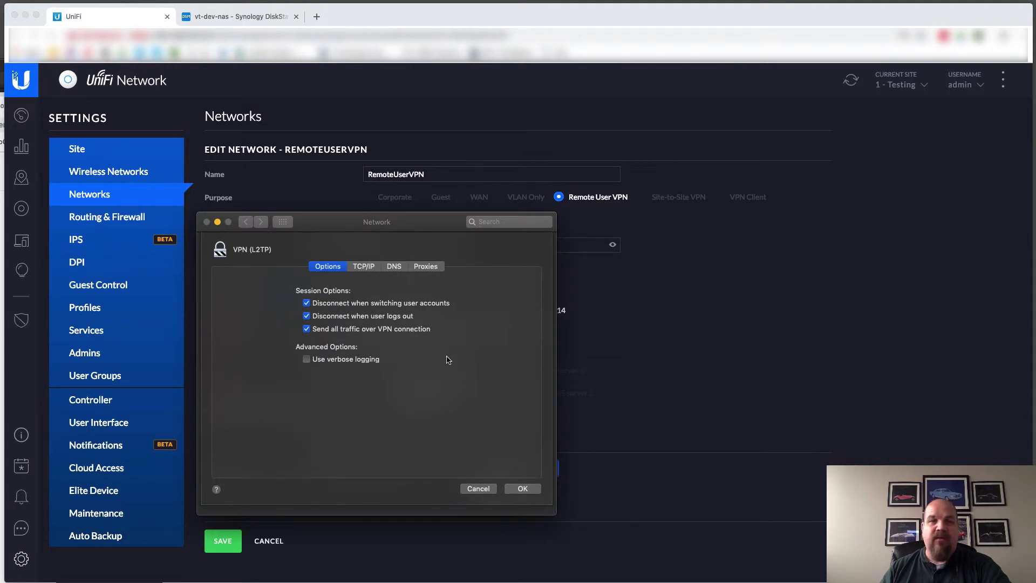
left_click(521, 488)
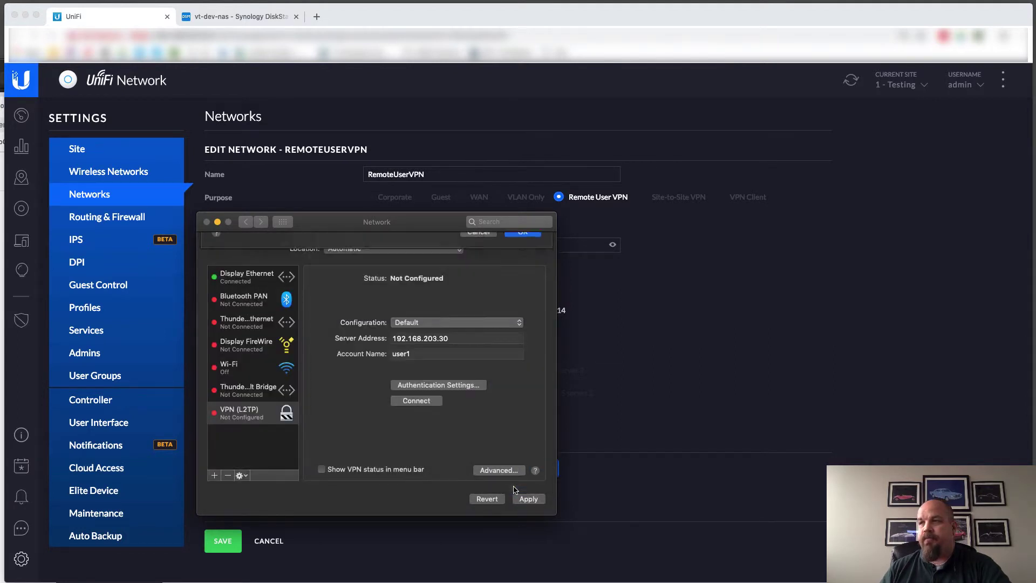
left_click(527, 499)
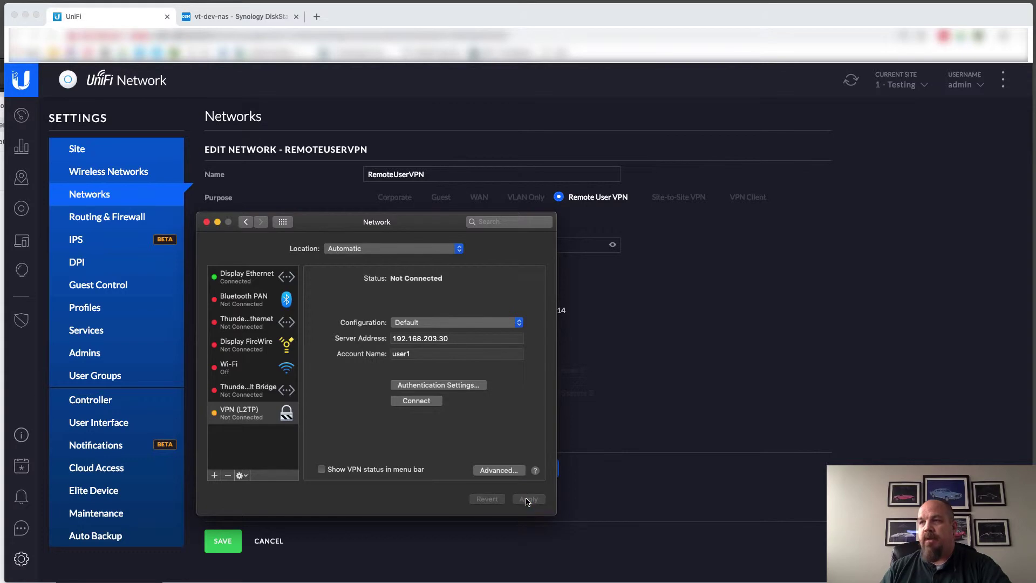
Place the ping terminal beside Network preferences and connect VPN (L2TP) as user1
left_click_drag(417, 222, 821, 233)
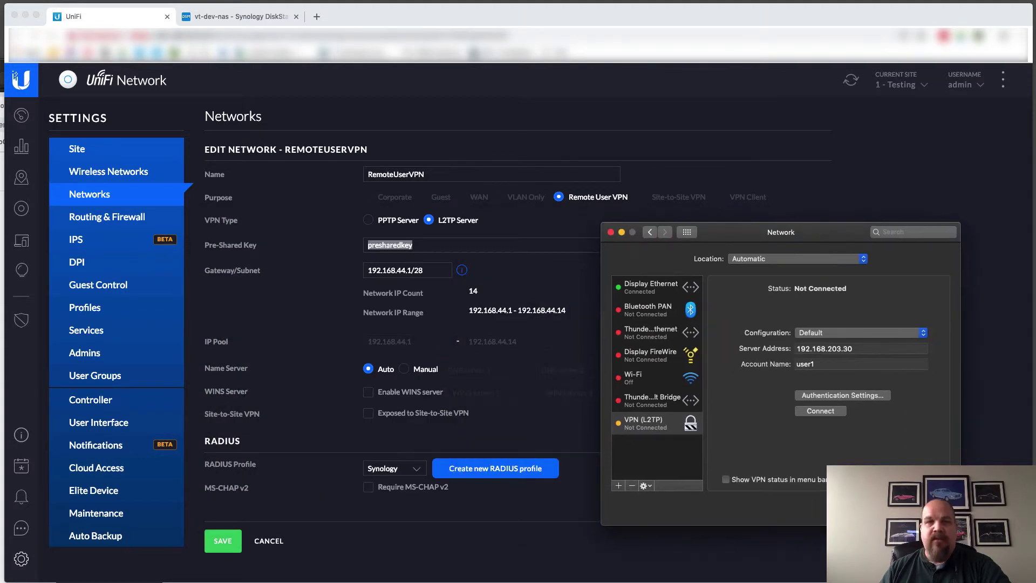
key("super+Tab")
left_click_drag(248, 281, 443, 235)
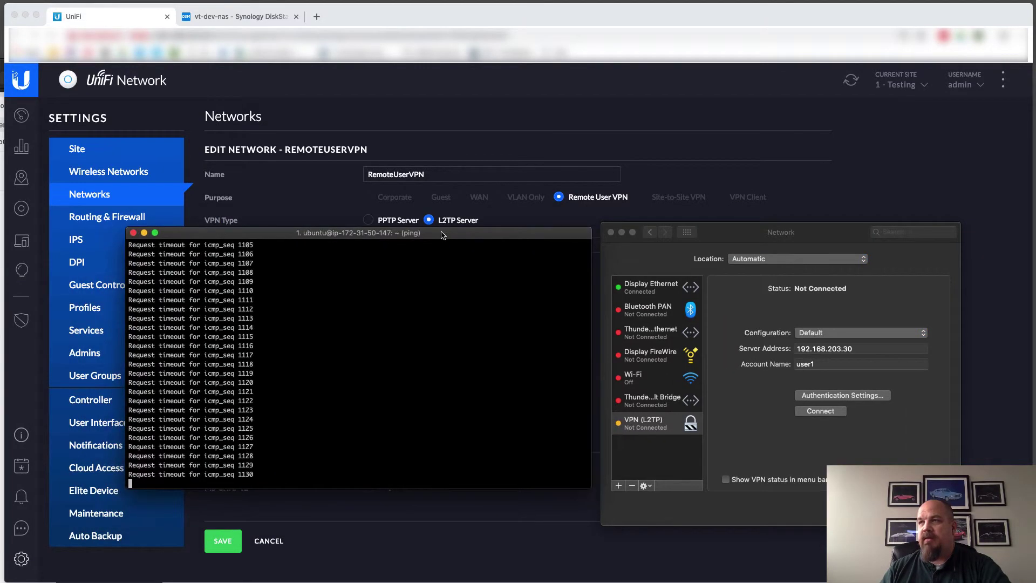
left_click(811, 414)
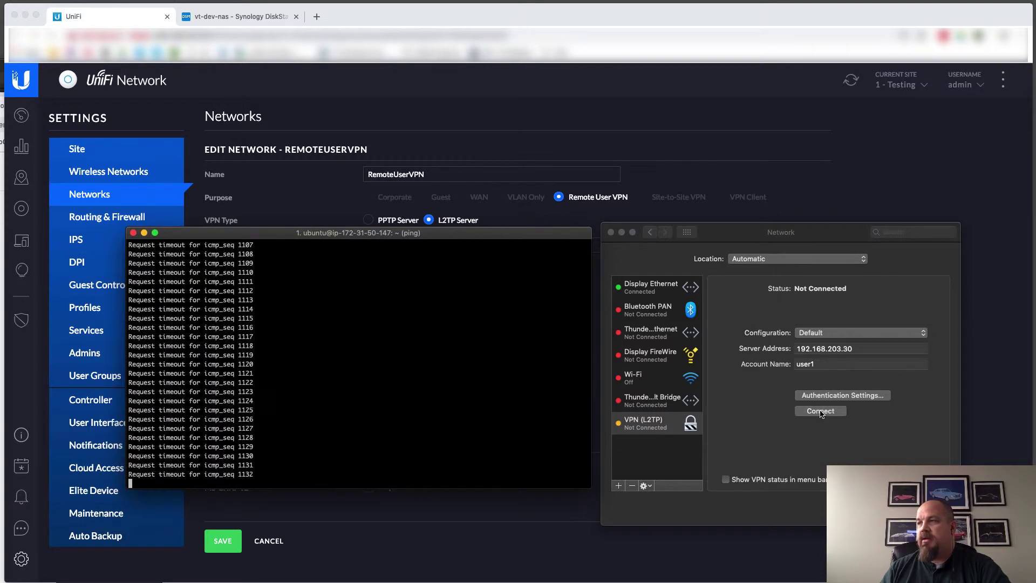
left_click(819, 412)
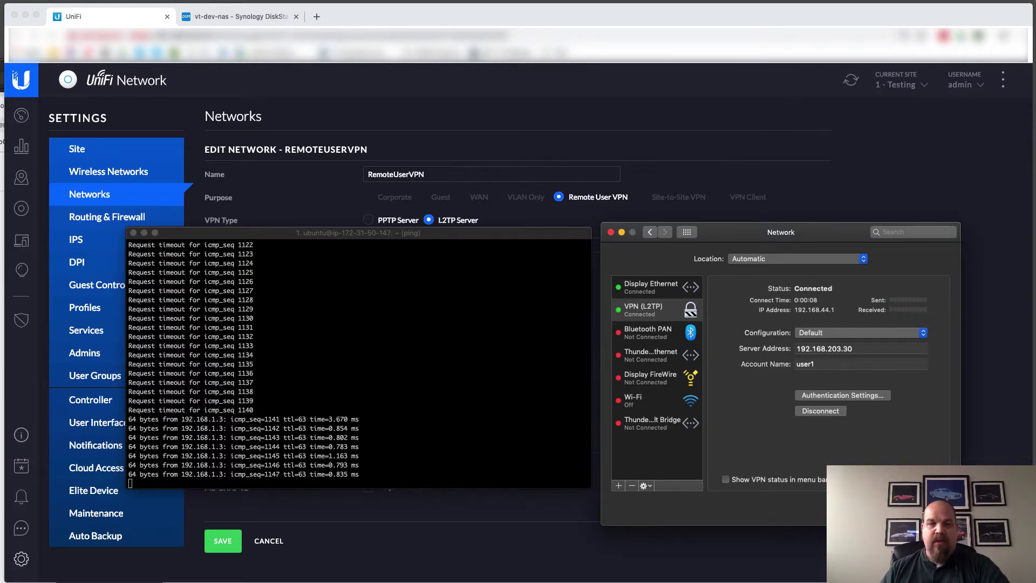
Connect Finder to the file server at 192.168.1.3
key("super+Tab")
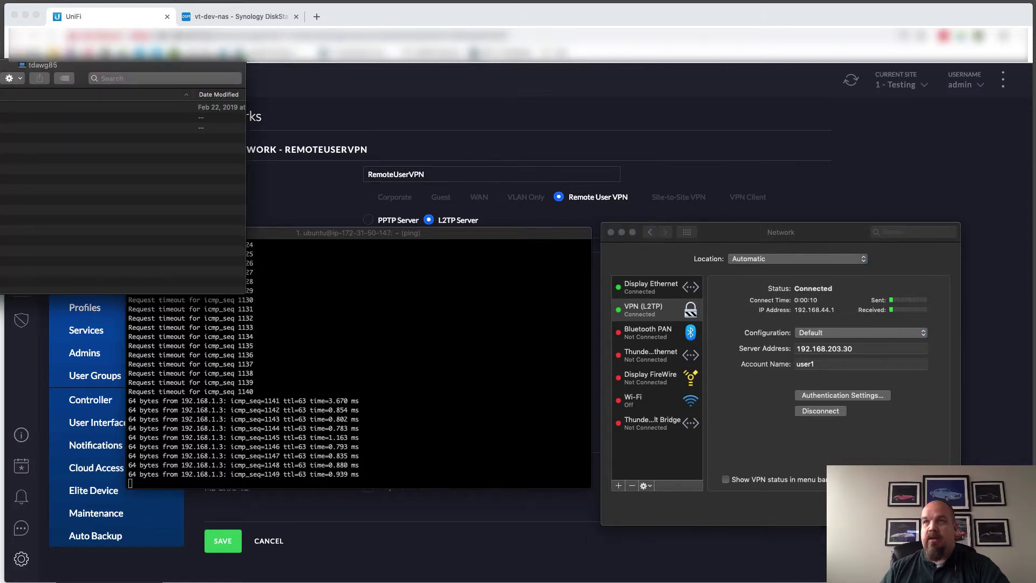
left_click_drag(0, 69, 235, 202)
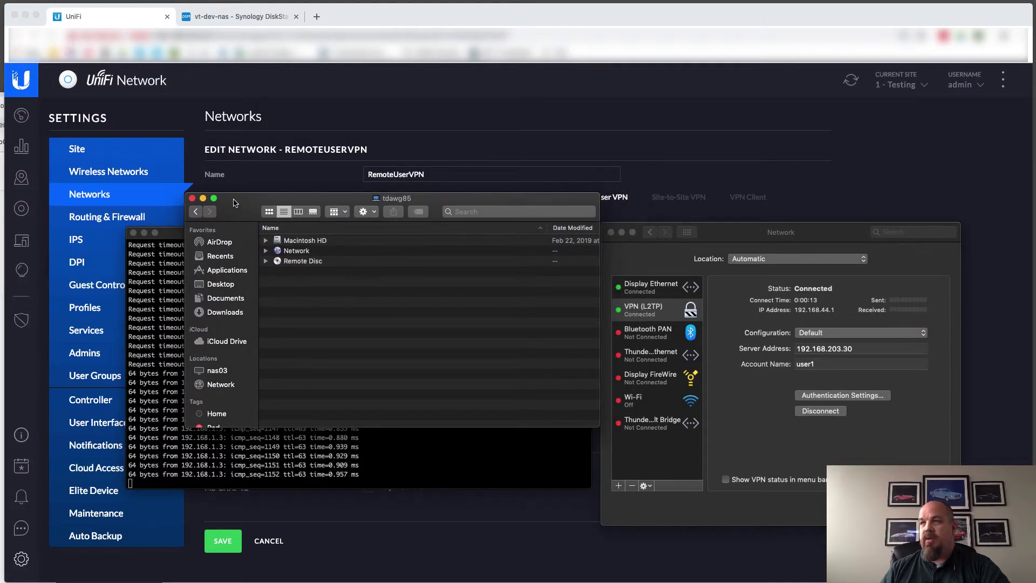
left_click(219, 384)
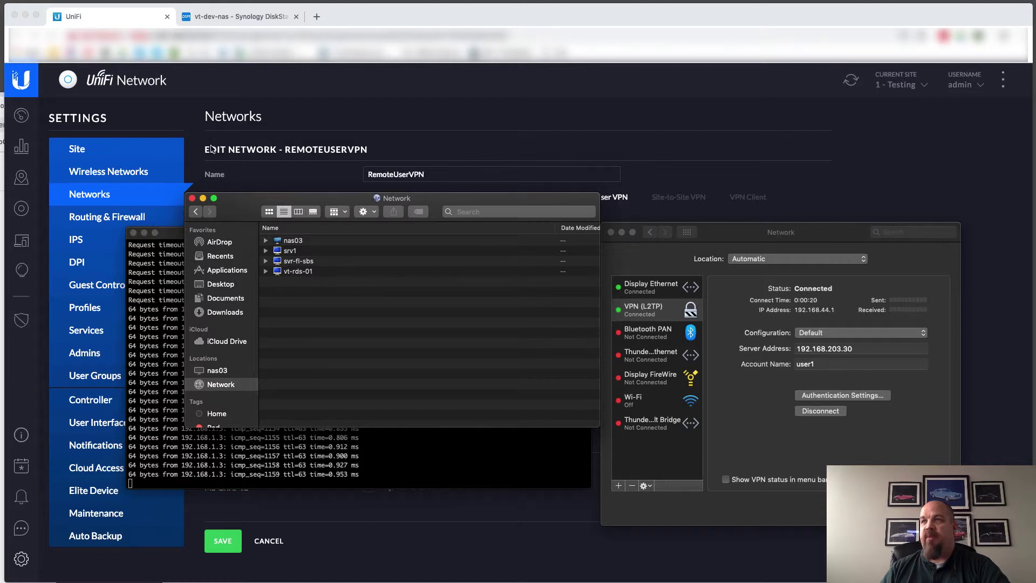
left_click(19, 1)
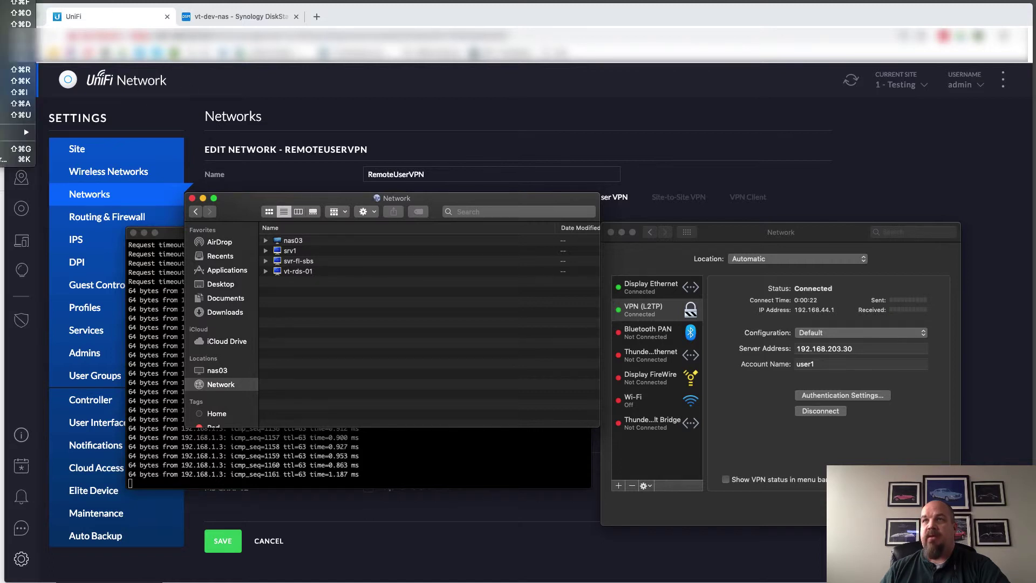
left_click(17, 159)
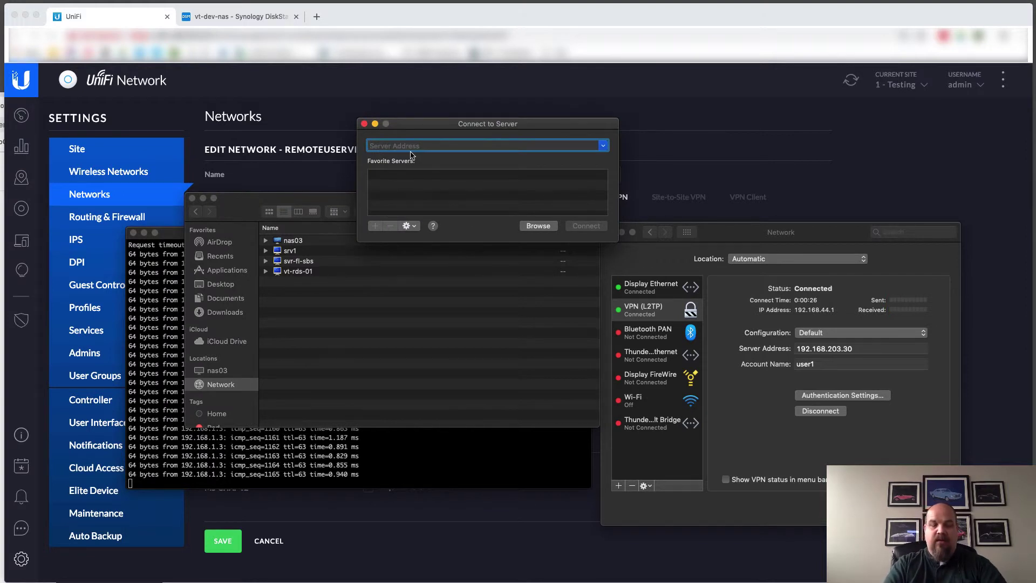
type("192.168.")
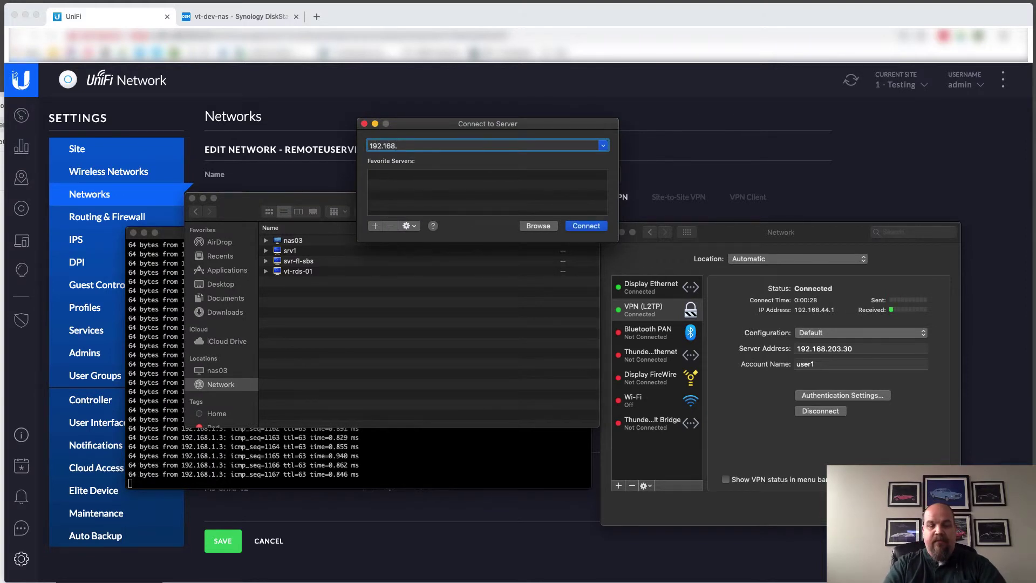
type("1.3")
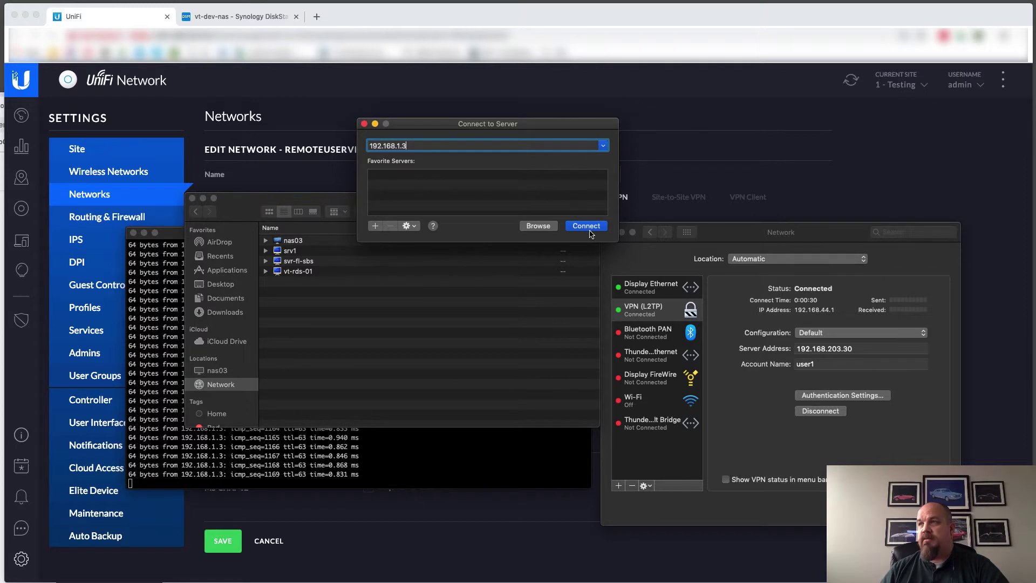
left_click(588, 230)
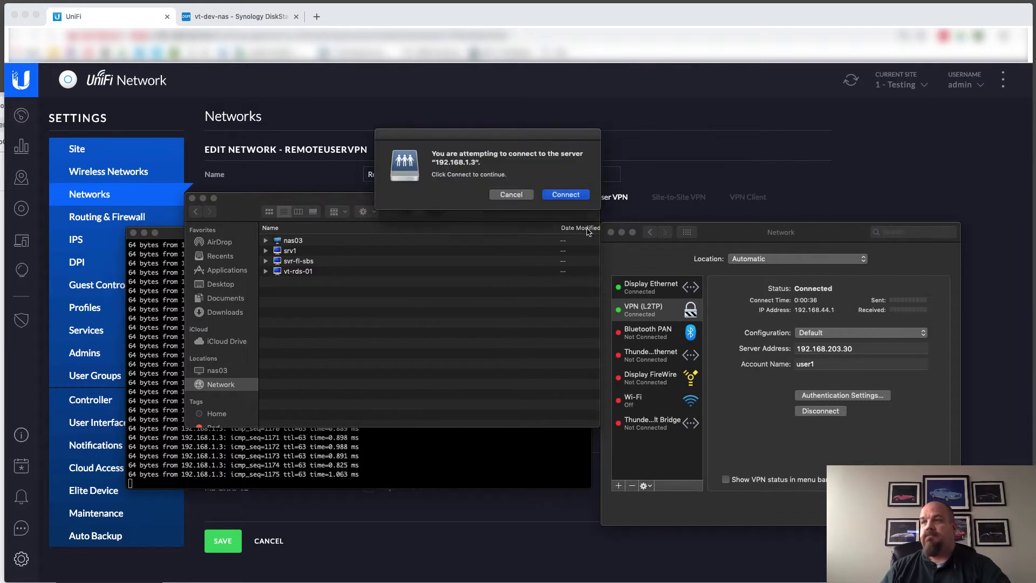
left_click(565, 195)
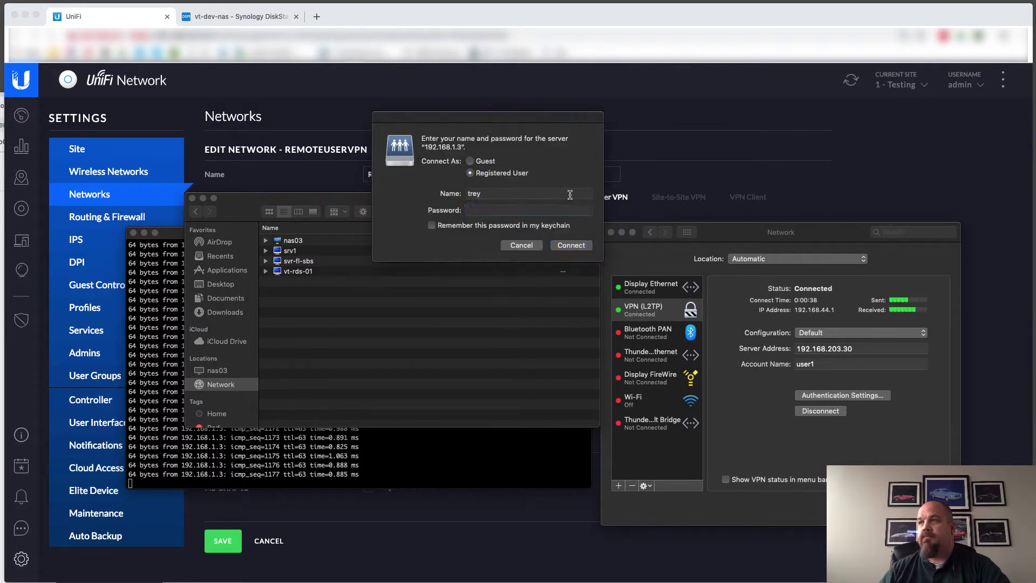
Sign in to the server as user1 with the account password
double_click(496, 192)
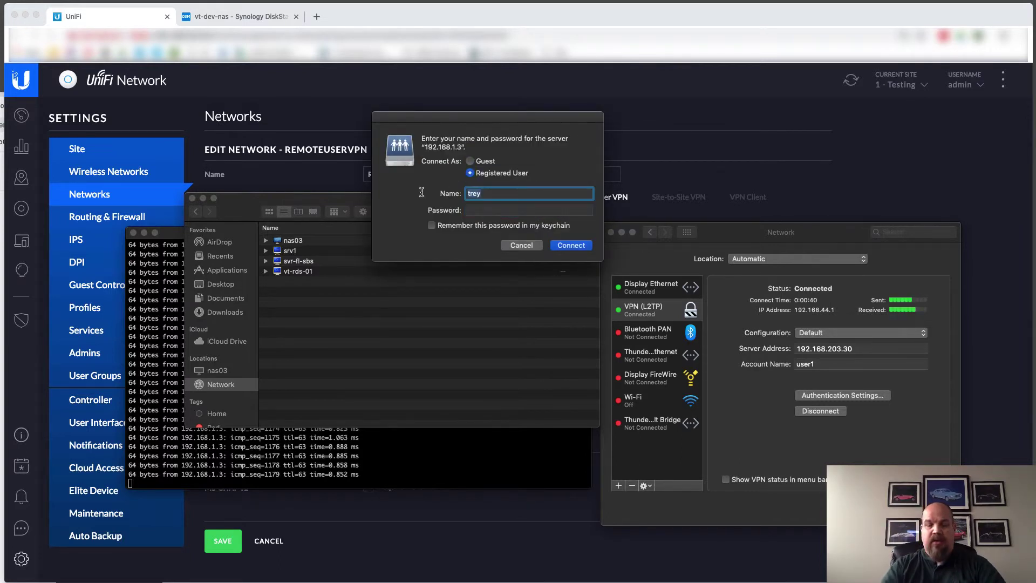
type("user1")
key("Tab")
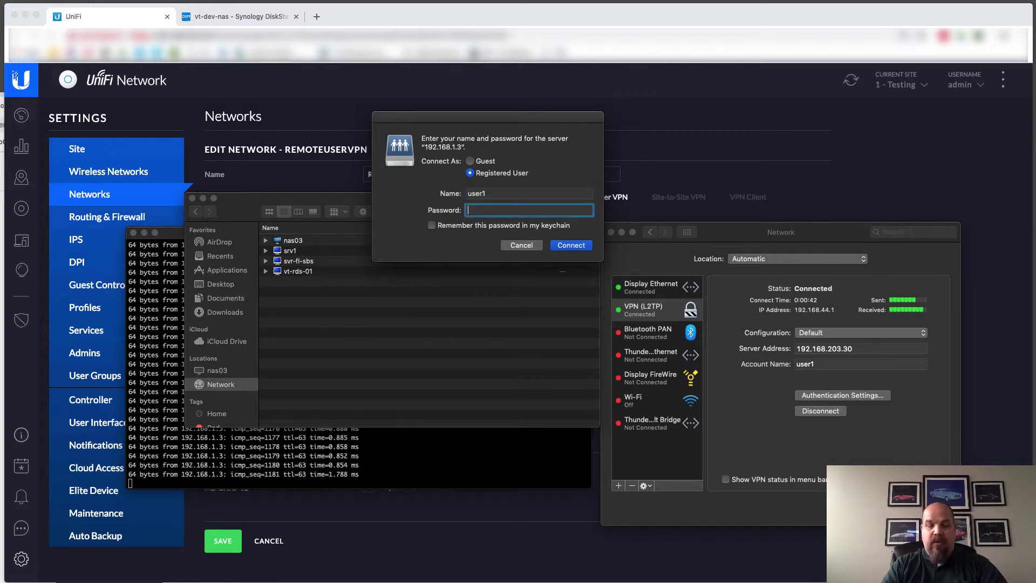
type("*********")
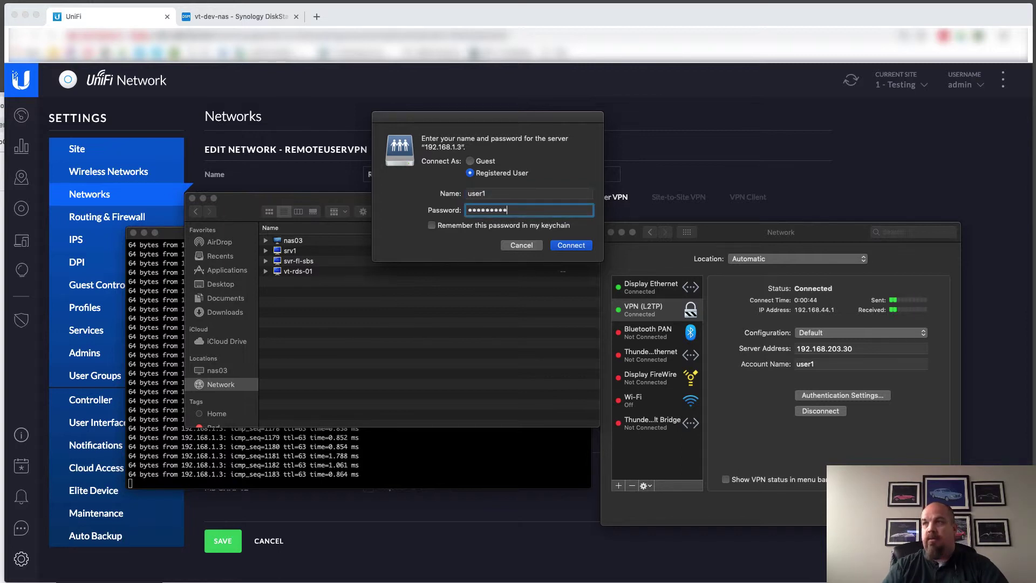
left_click(563, 249)
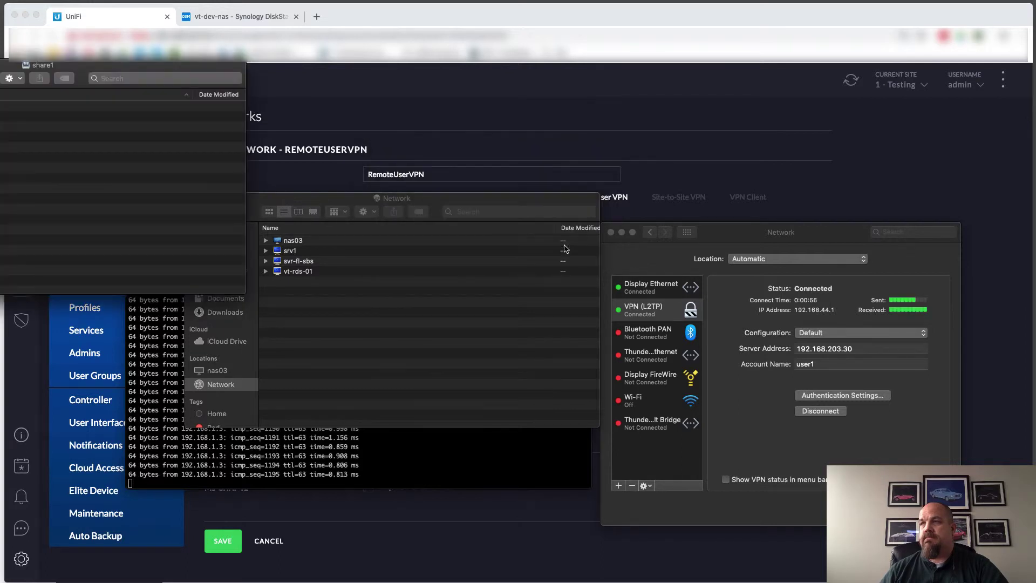
Delete three old screenshot copies from the share1 folder
left_click_drag(135, 65, 488, 235)
left_click_drag(251, 245, 245, 218)
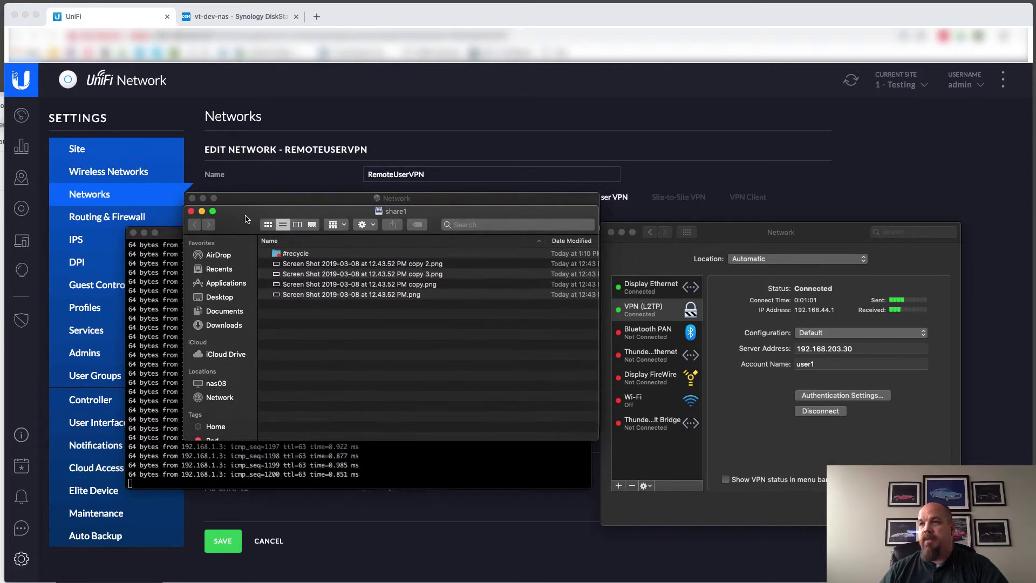
left_click(390, 284)
left_click(380, 267, "shift")
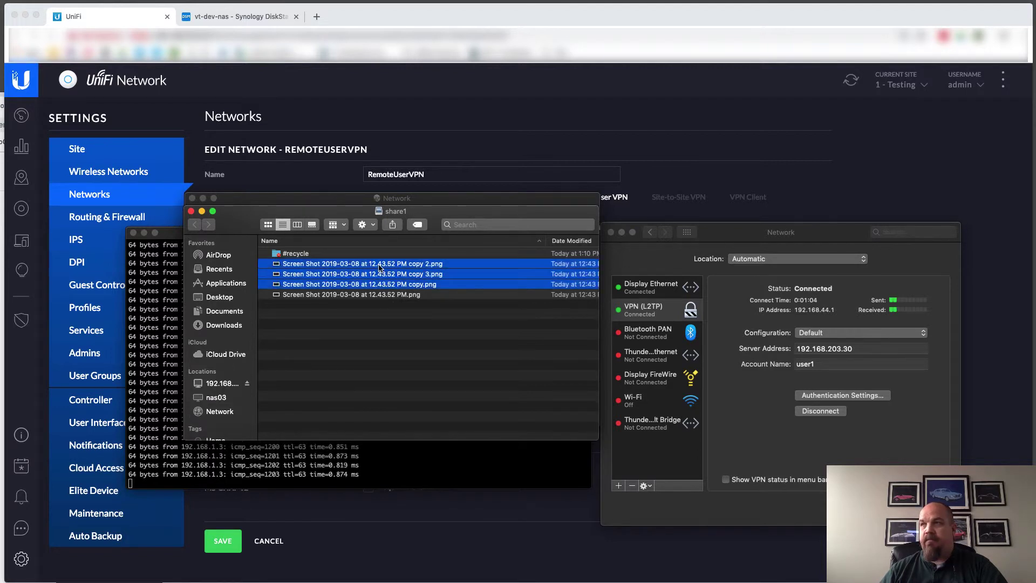
right_click(380, 266)
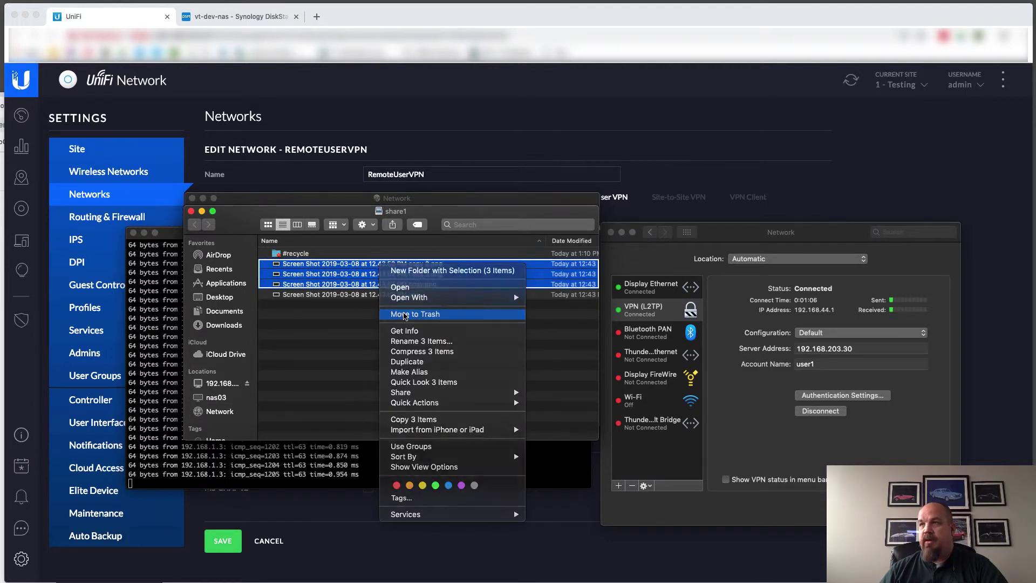
left_click(404, 315)
left_click(568, 198)
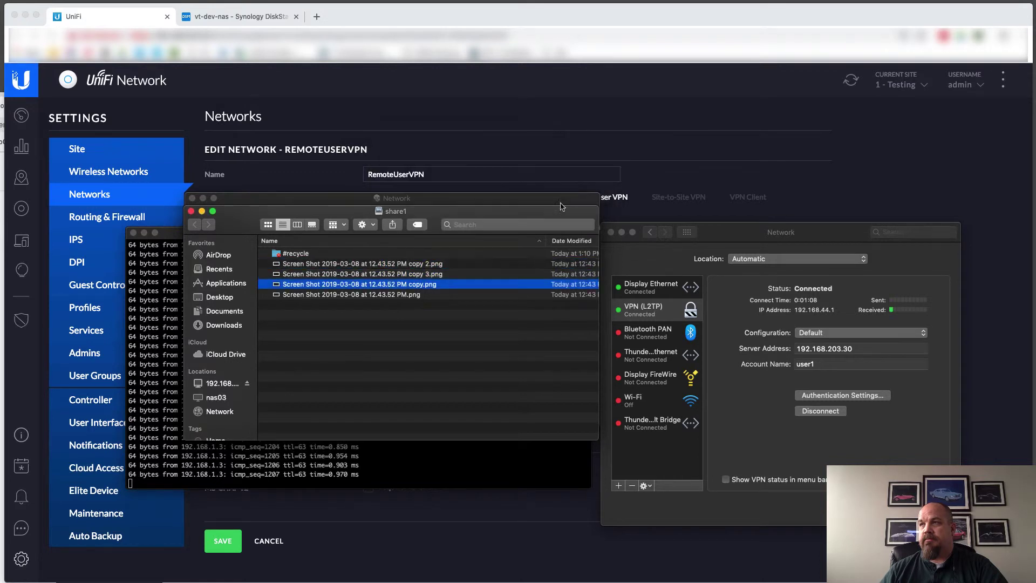
Duplicate the Screen Shot 2019-03-08 file to create copies 4 through 7
left_click(486, 263)
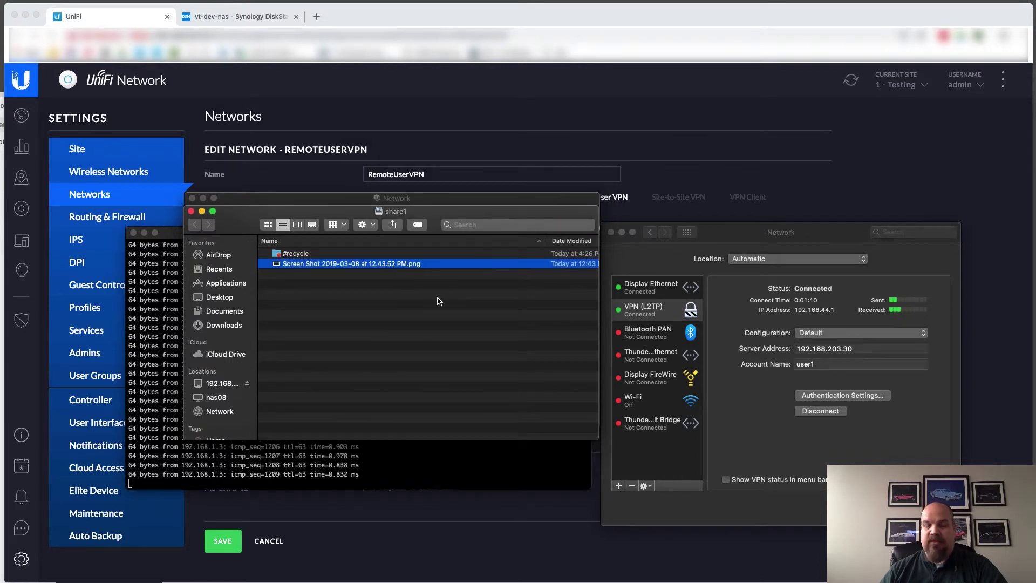
key("super+d")
key("super+d")
key("super+d")
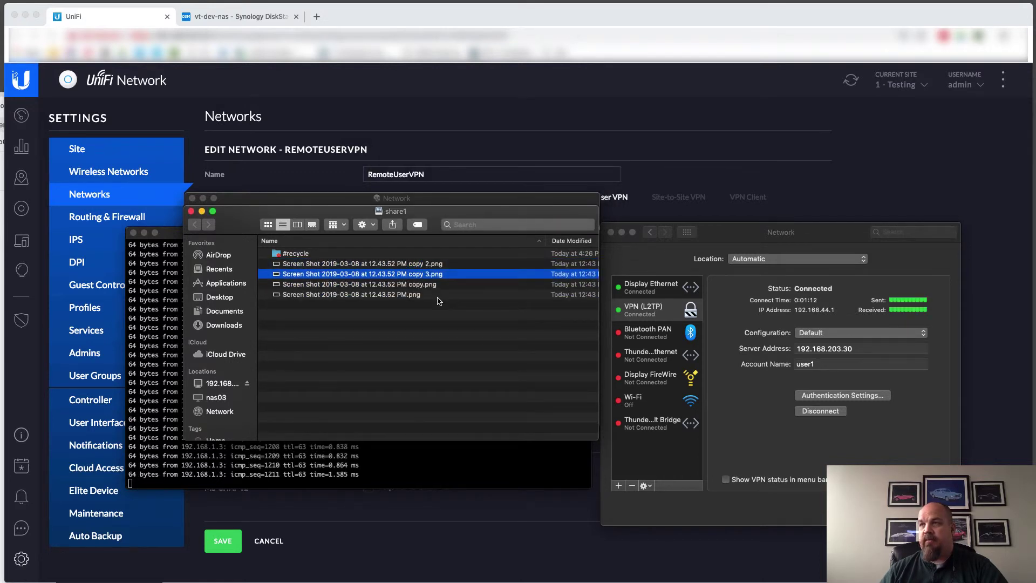
key("super+d")
key("super+d")
key("super+d")
key("super+d")
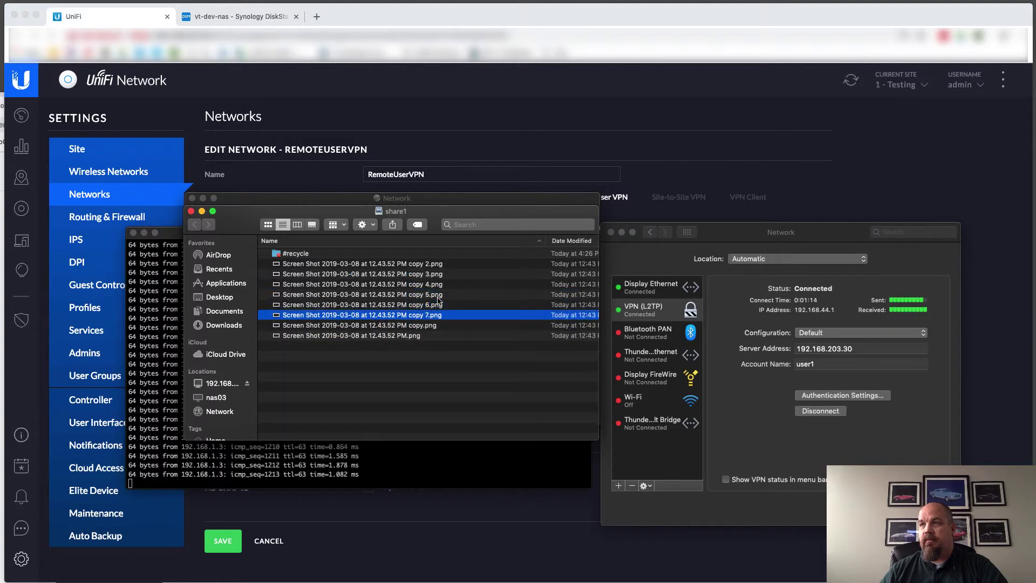
key("super+d")
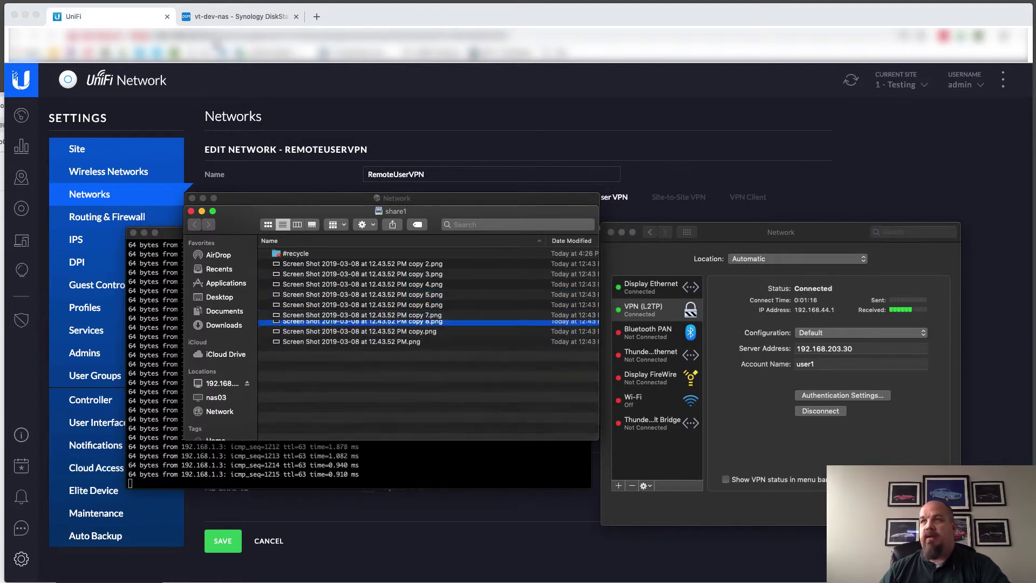
Open File Station on share1 in DiskStation and close both Finder windows
left_click(243, 18)
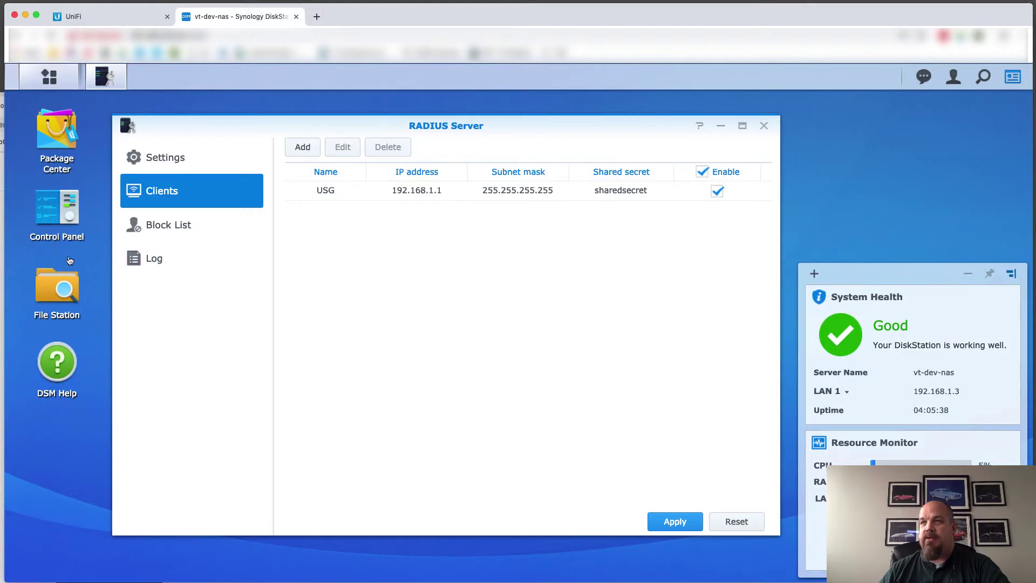
left_click(57, 281)
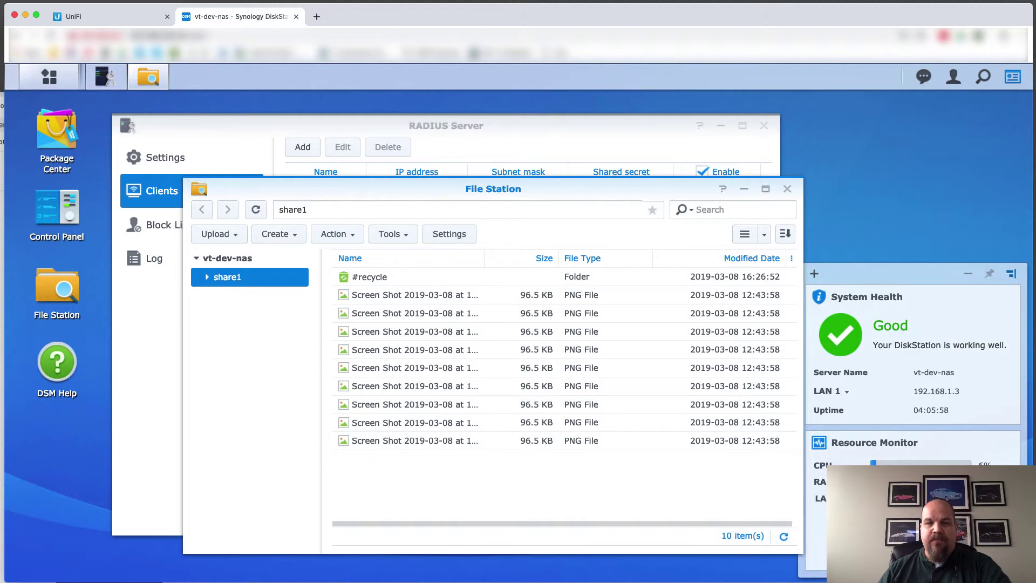
key("super+Tab")
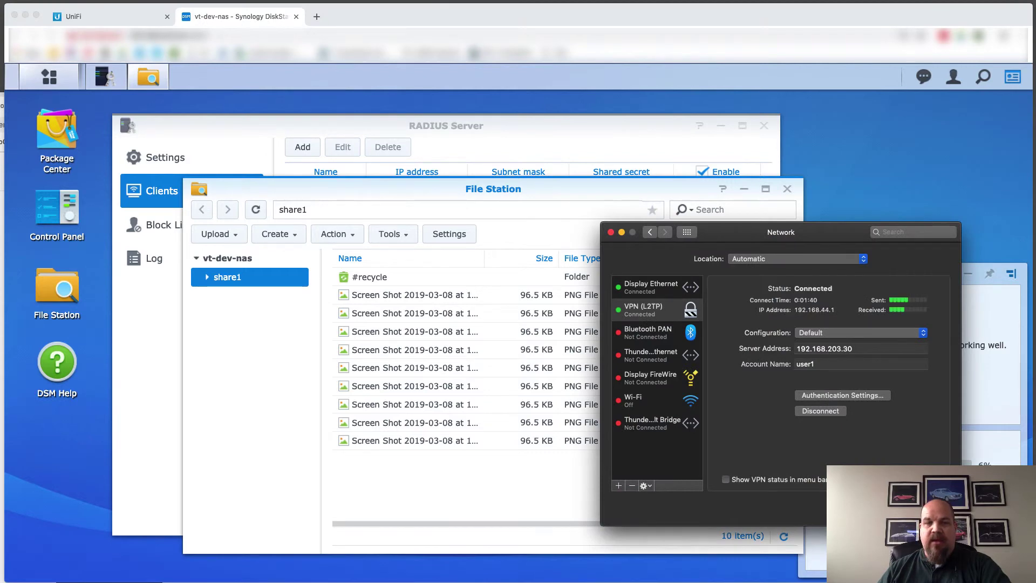
key("super+Tab")
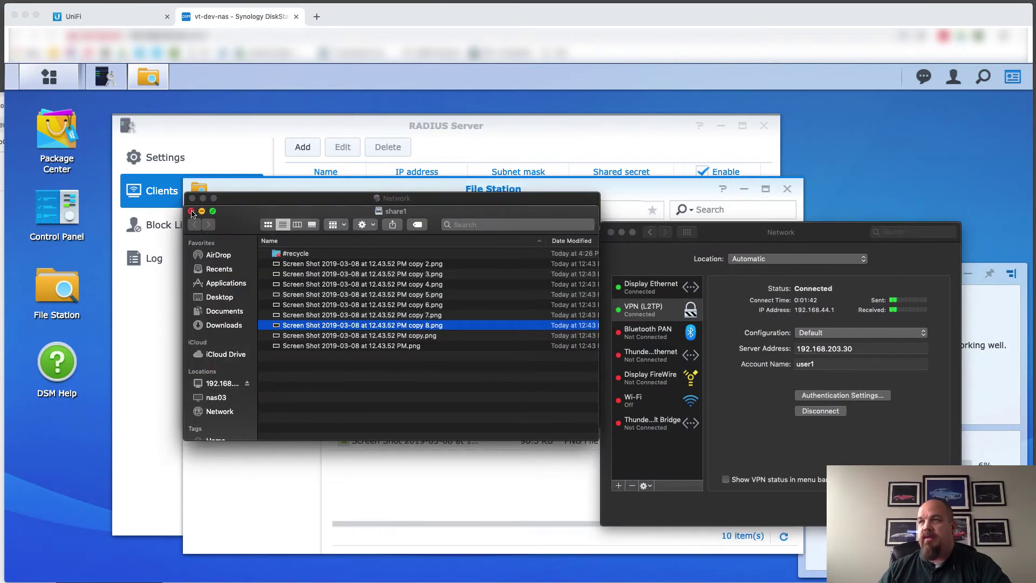
left_click(191, 211)
left_click(193, 198)
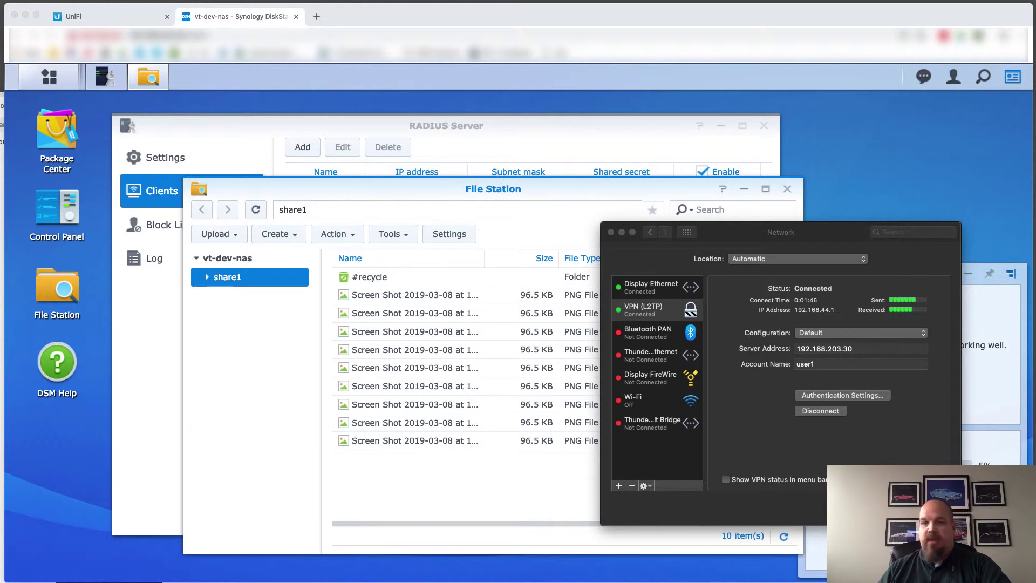
Move the Terminal and Network preferences windows down and to the left
key("super+Tab")
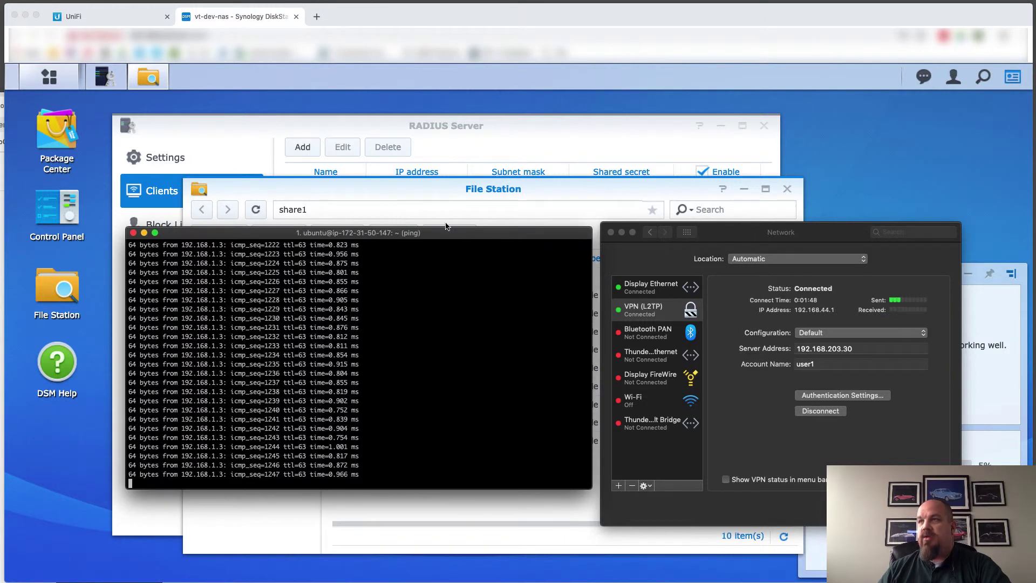
left_click_drag(456, 232, 346, 317)
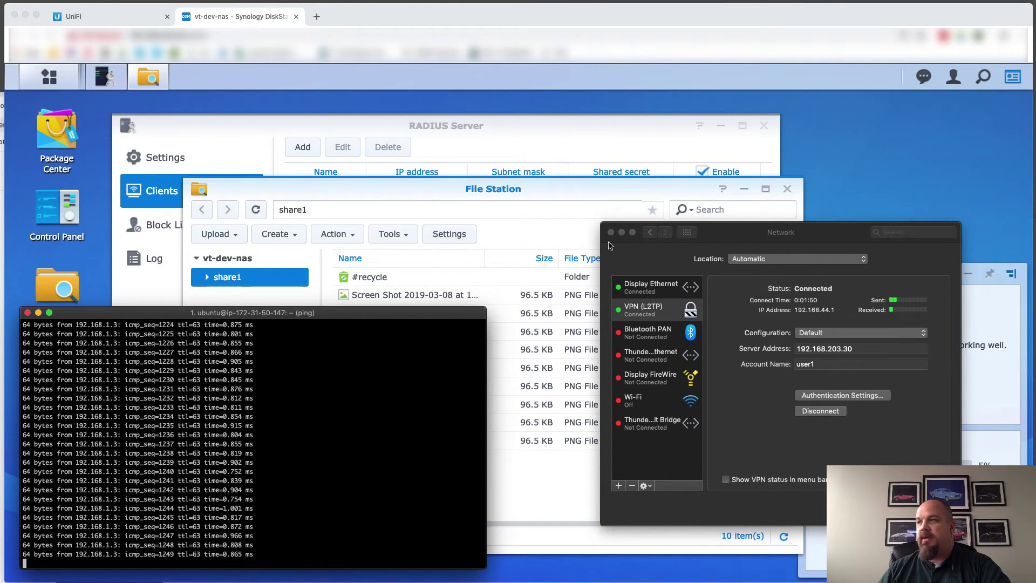
left_click_drag(715, 236, 664, 262)
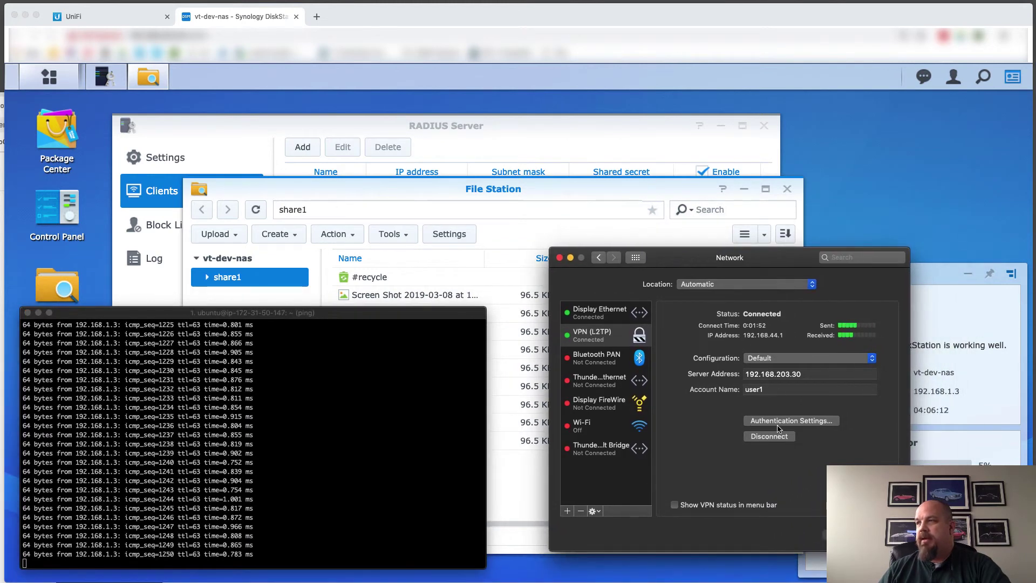
Disconnect the L2TP VPN and bring the RADIUS Server window back forward
left_click(762, 438)
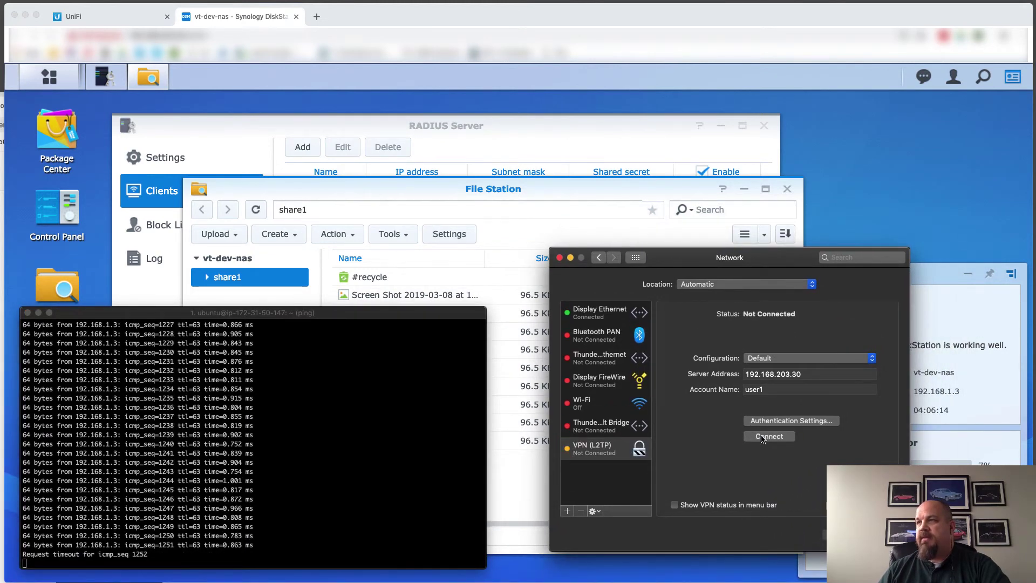
left_click(500, 125)
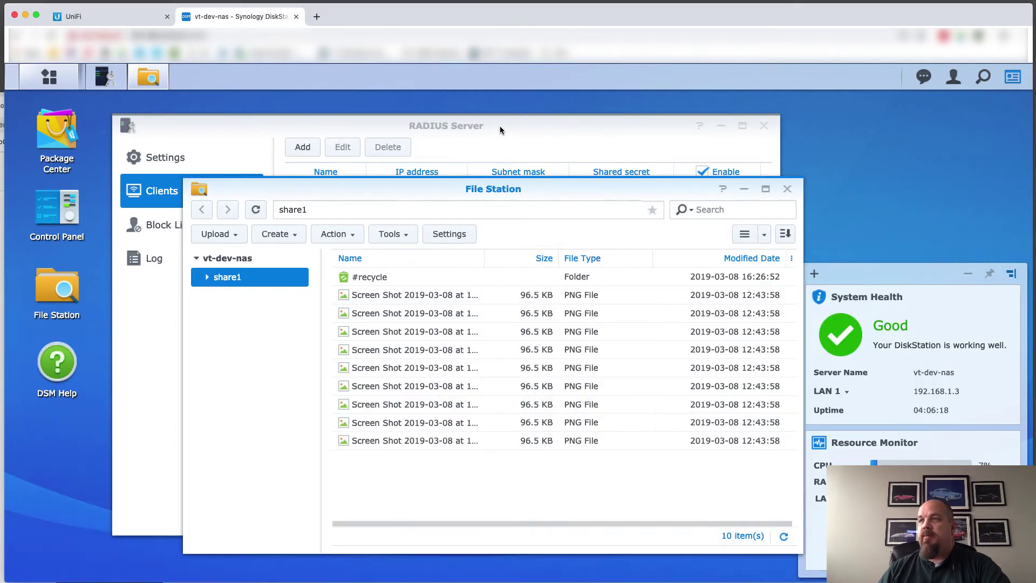
left_click(500, 125)
View the blocked local groups in the RADIUS Block List, then open Control Panel
left_click(160, 227)
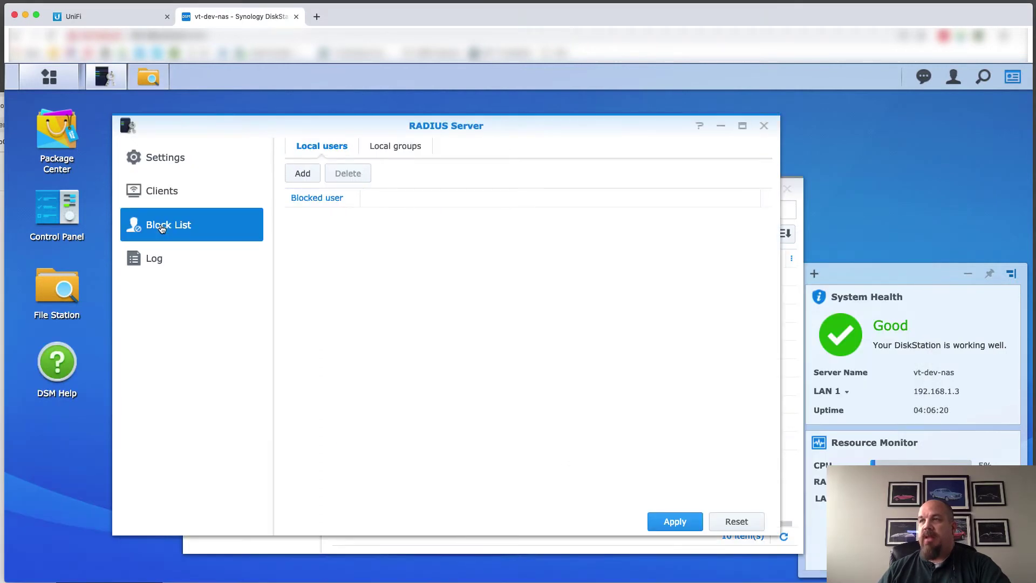
left_click(393, 148)
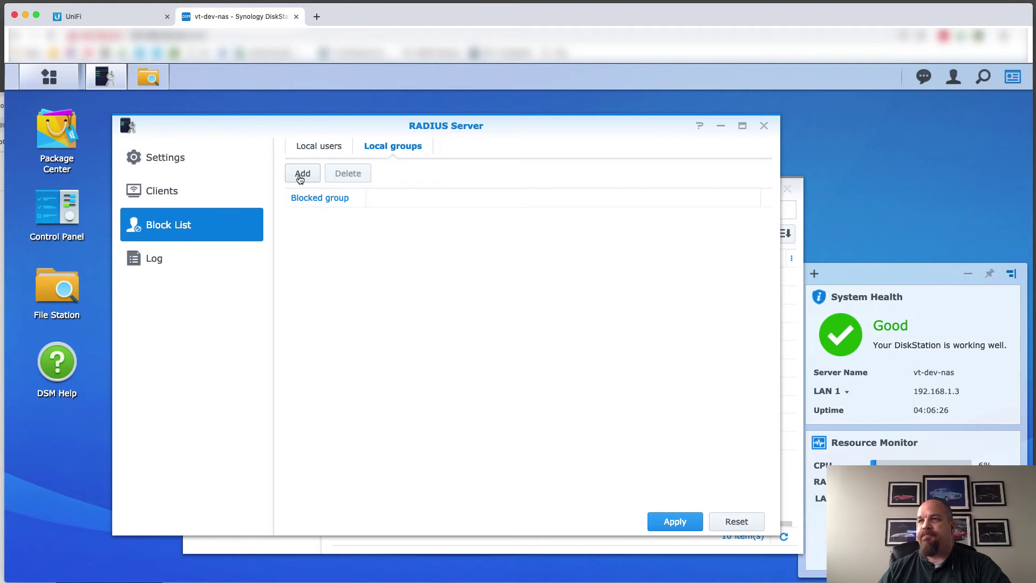
left_click(81, 208)
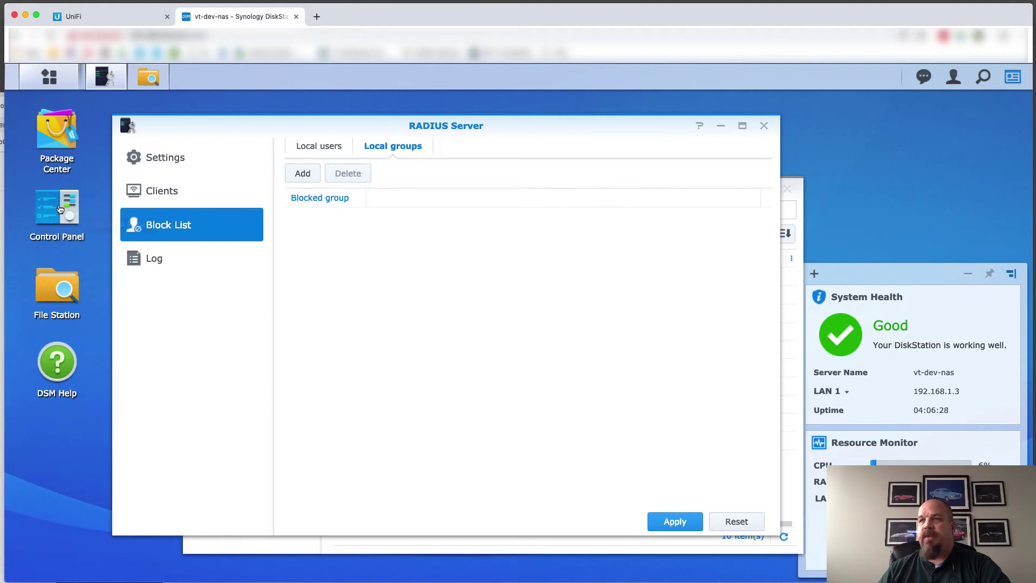
Start a new group VPN_DoNotAllow described 'These users should not have VPN Access.'
left_click(430, 230)
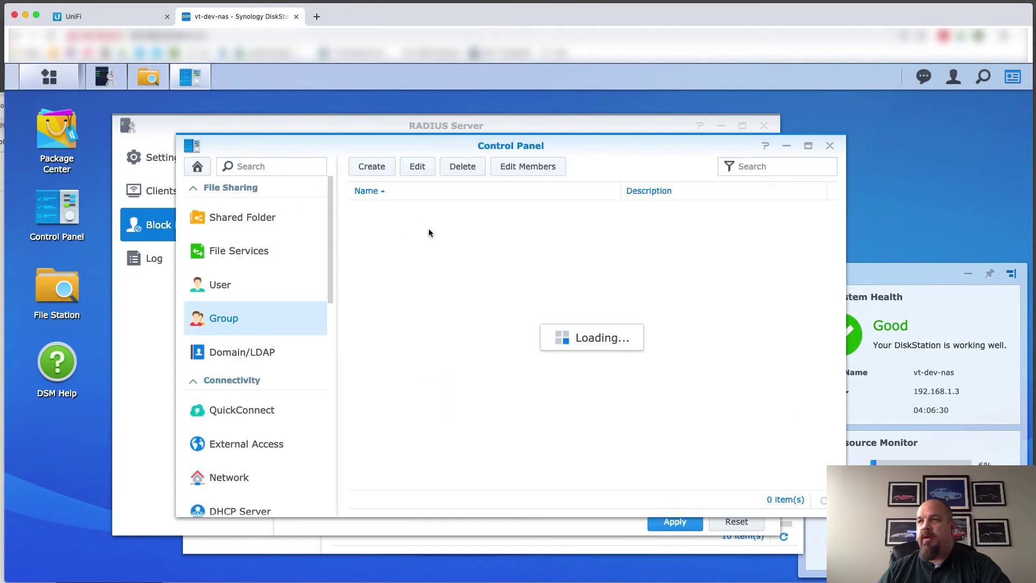
left_click(371, 167)
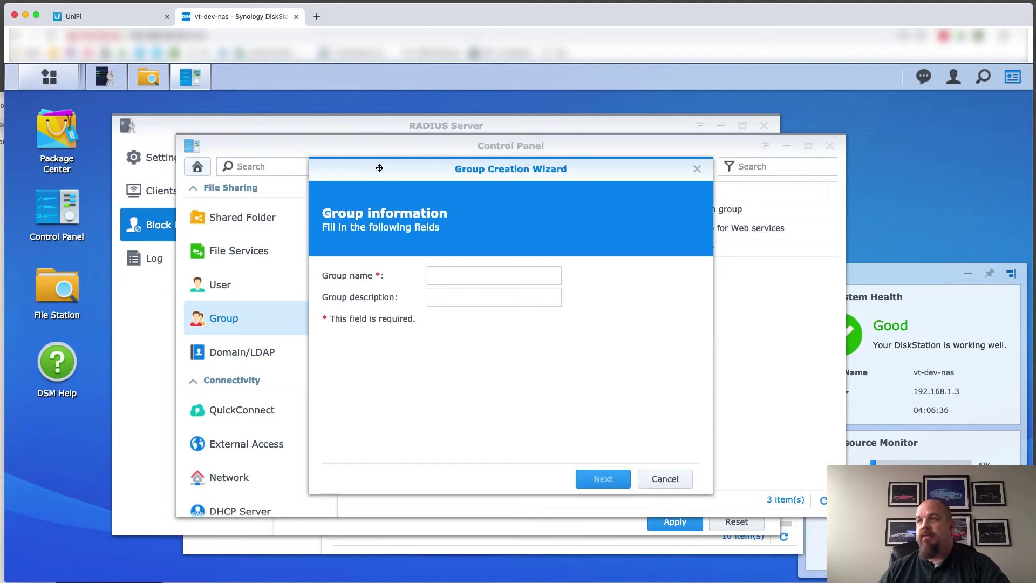
left_click(454, 275)
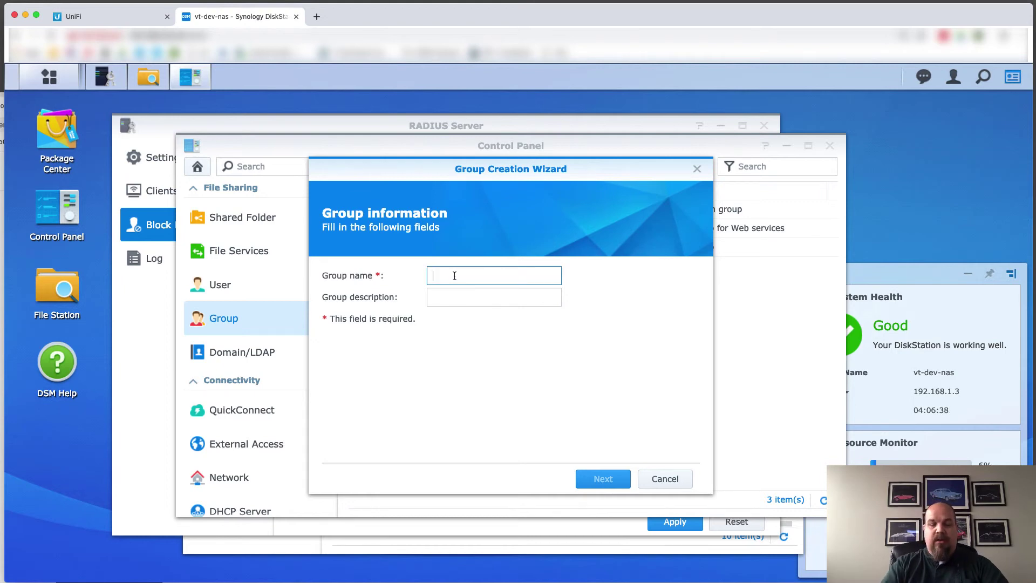
type("VPN_DoNotAllow")
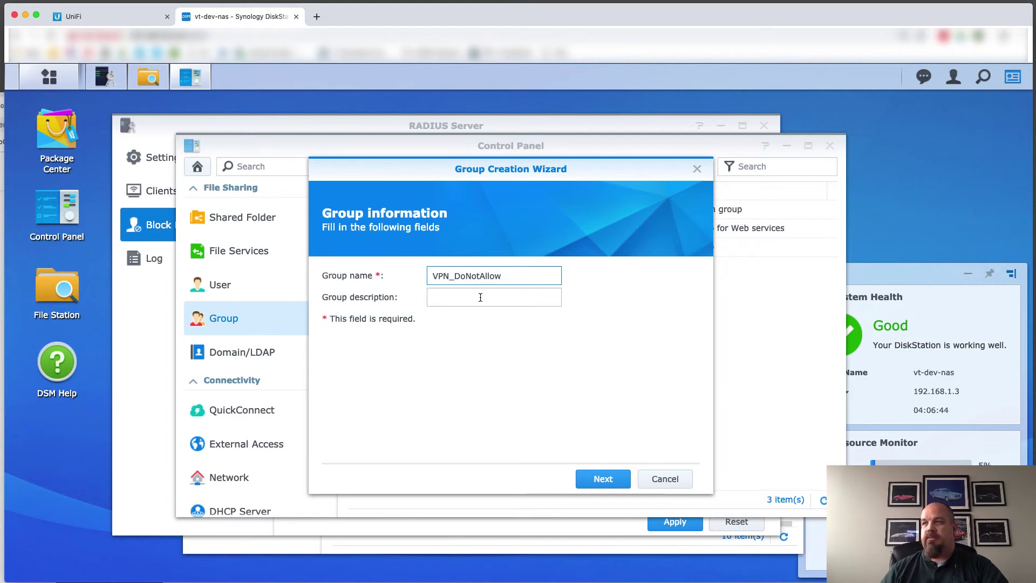
left_click(480, 297)
type("These user")
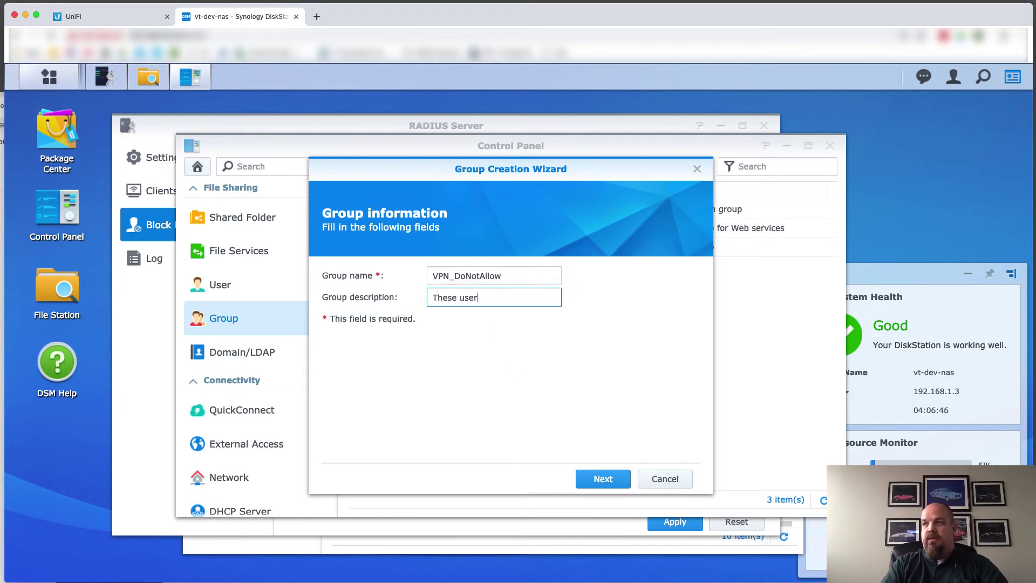
type("s dhou")
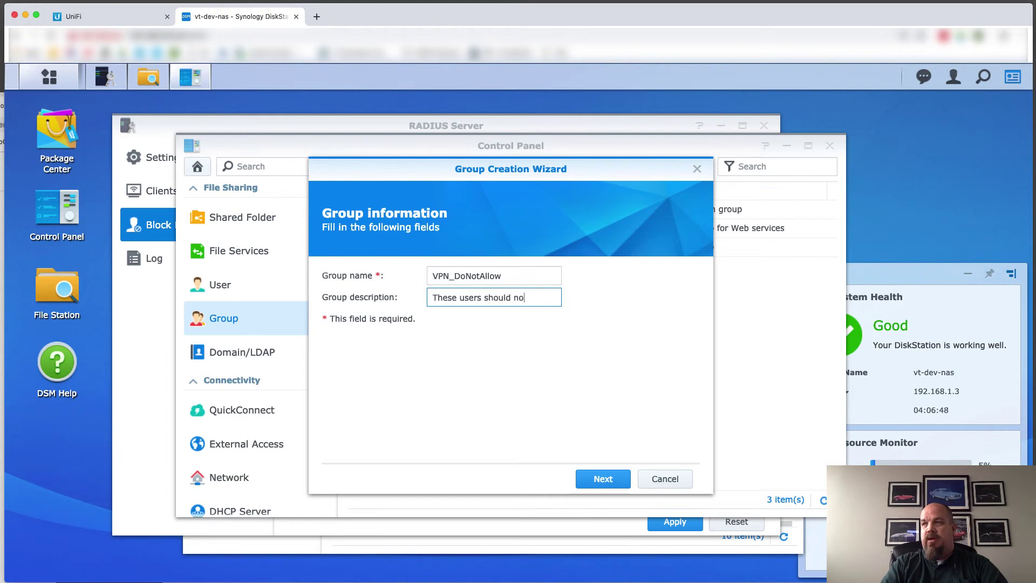
type("ld not have VPN Access.")
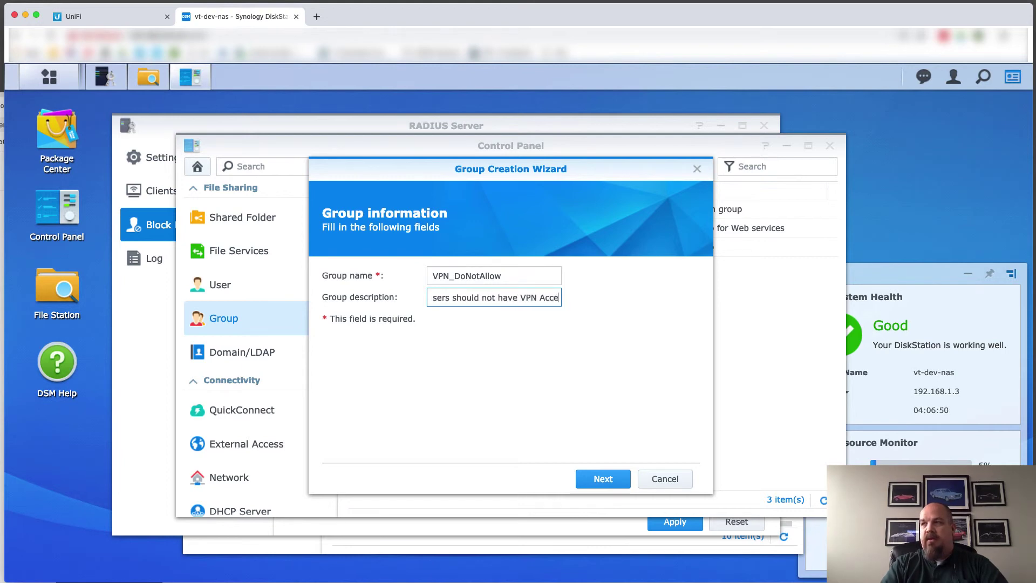
left_click(595, 480)
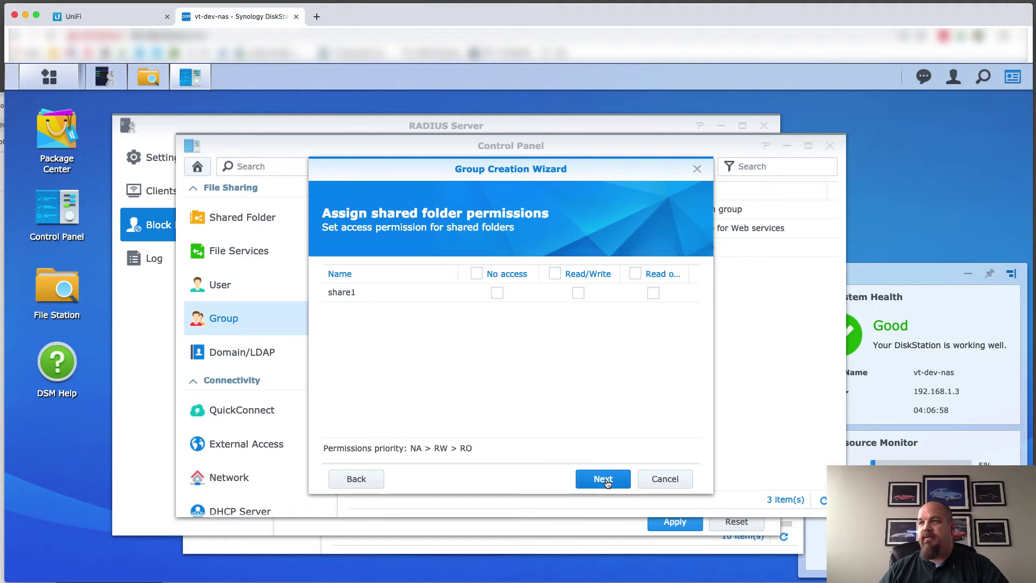
Keep default folder permissions, quotas, app permissions and speed limits, and save the group
left_click(604, 479)
left_click(604, 479)
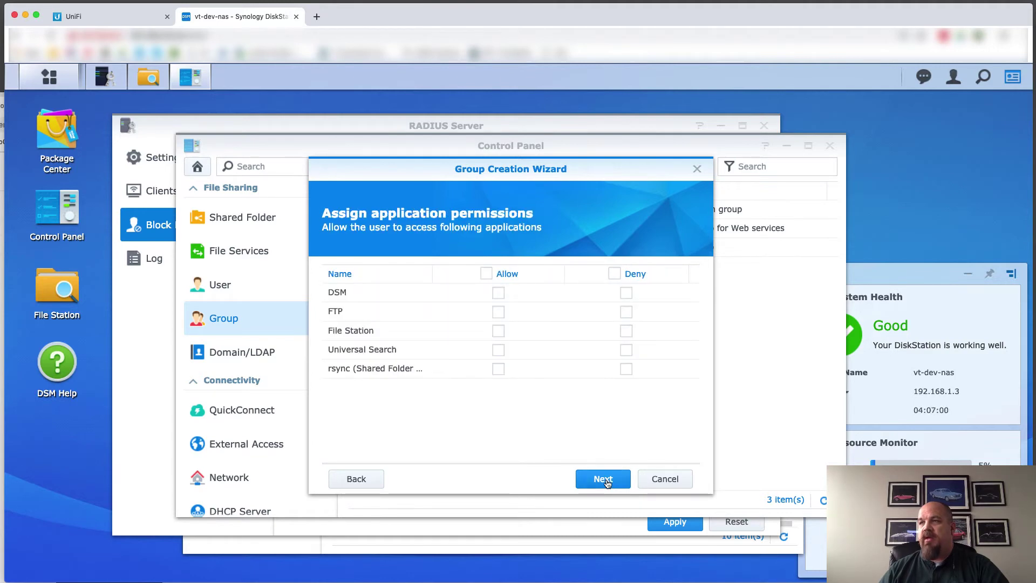
left_click(602, 479)
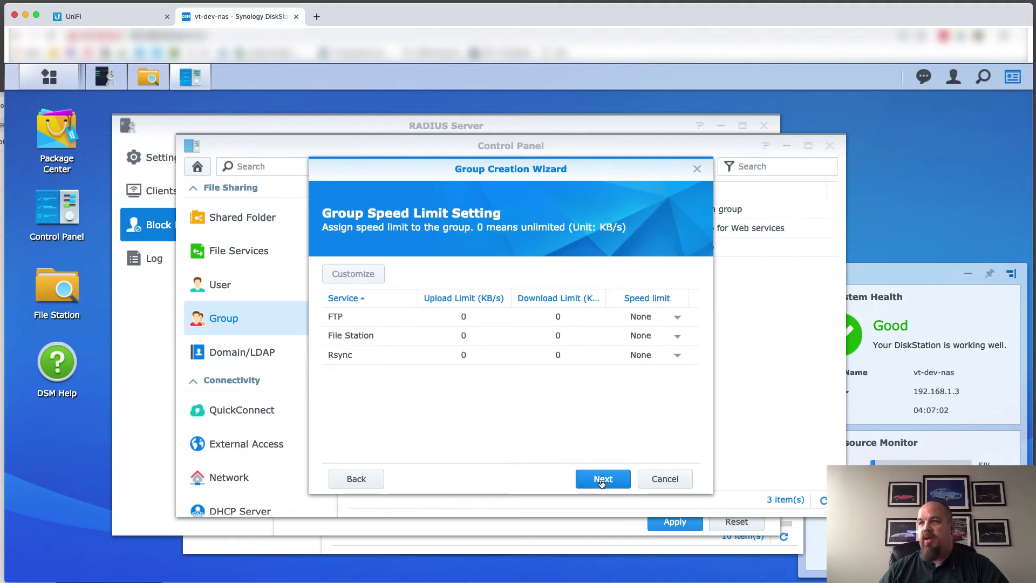
left_click(603, 479)
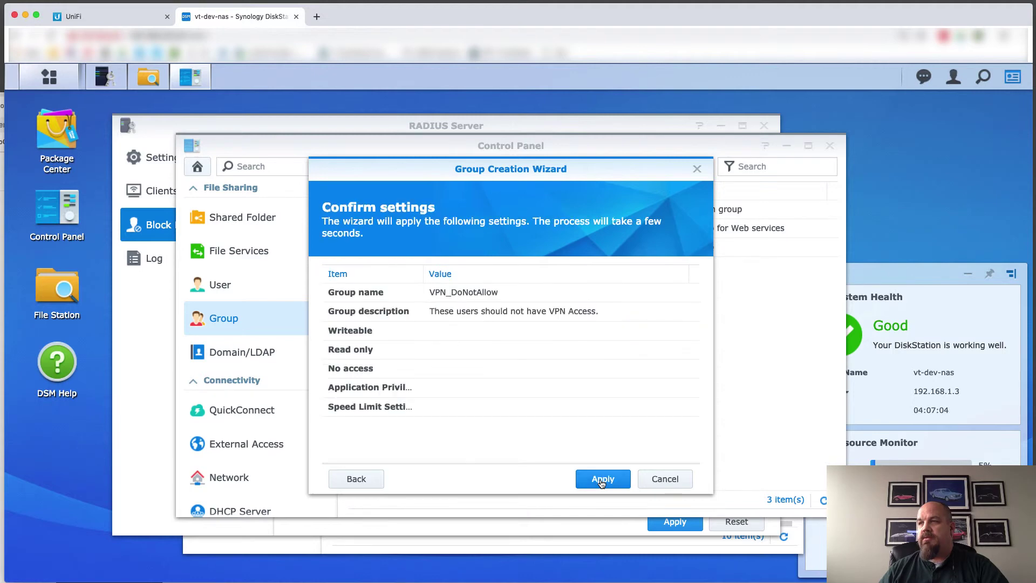
left_click(603, 479)
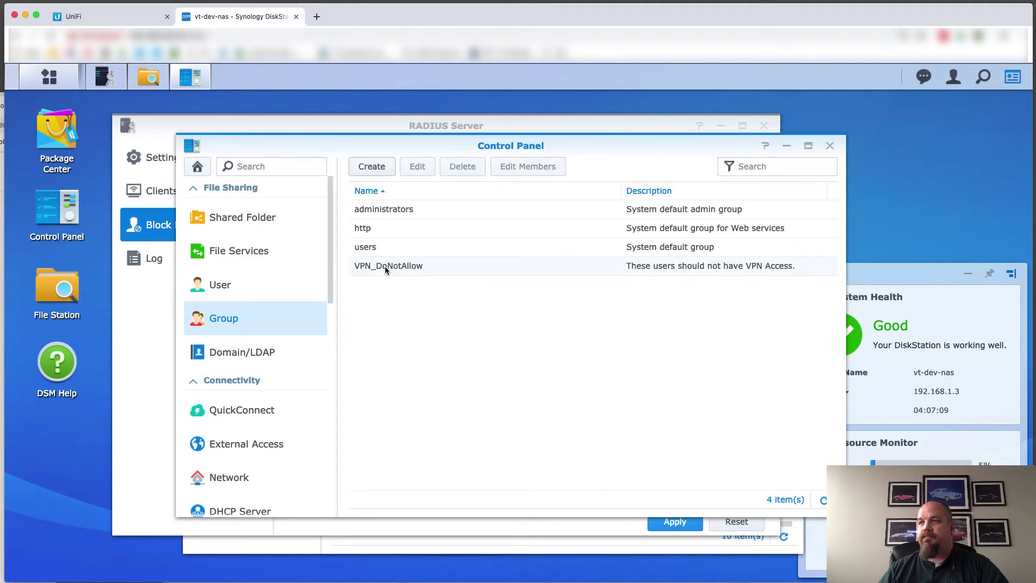
Tick VPN_DoNotAllow in user1's User groups settings and save the membership
left_click(219, 284)
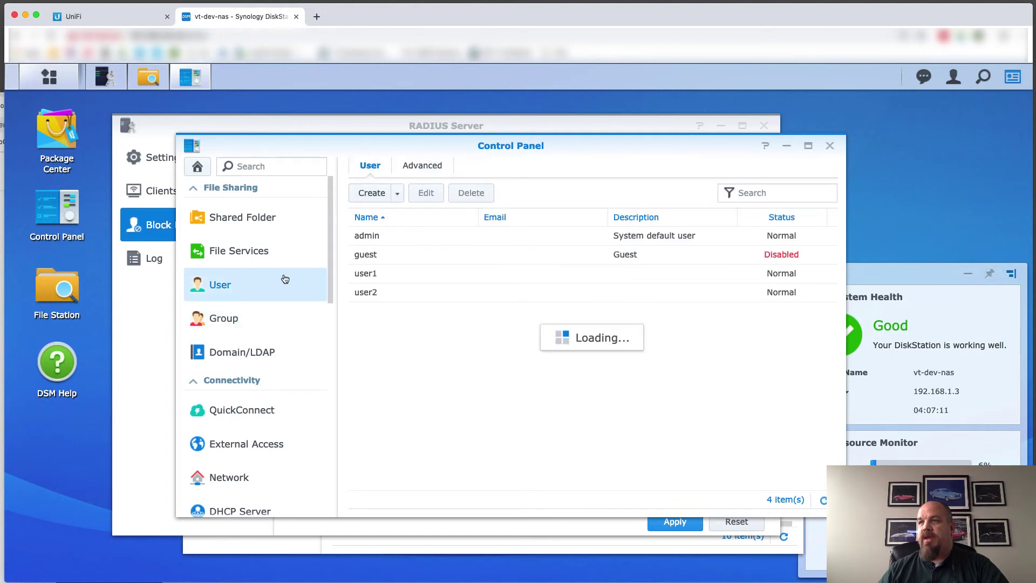
double_click(375, 269)
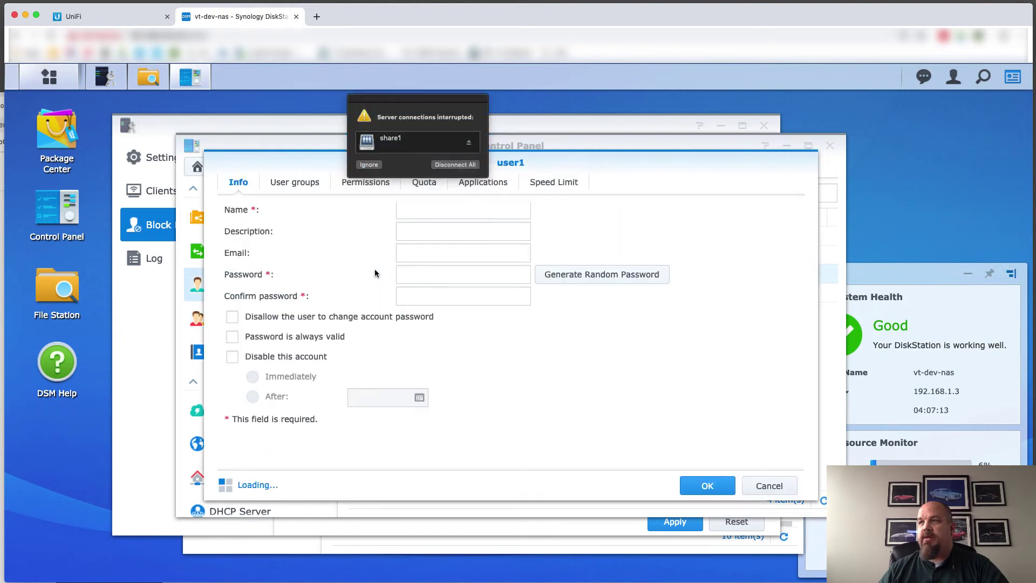
left_click(456, 164)
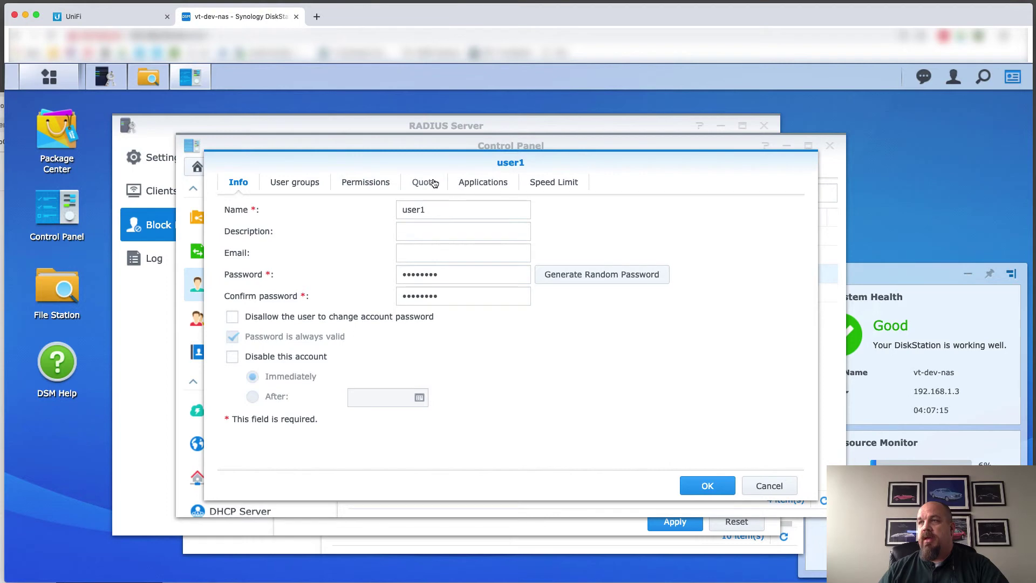
left_click(317, 178)
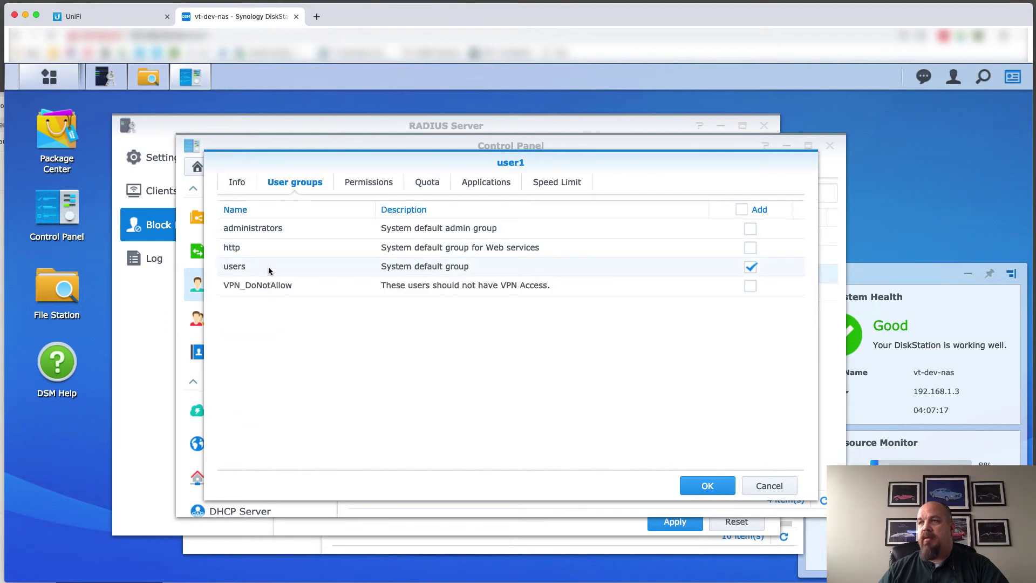
left_click(750, 286)
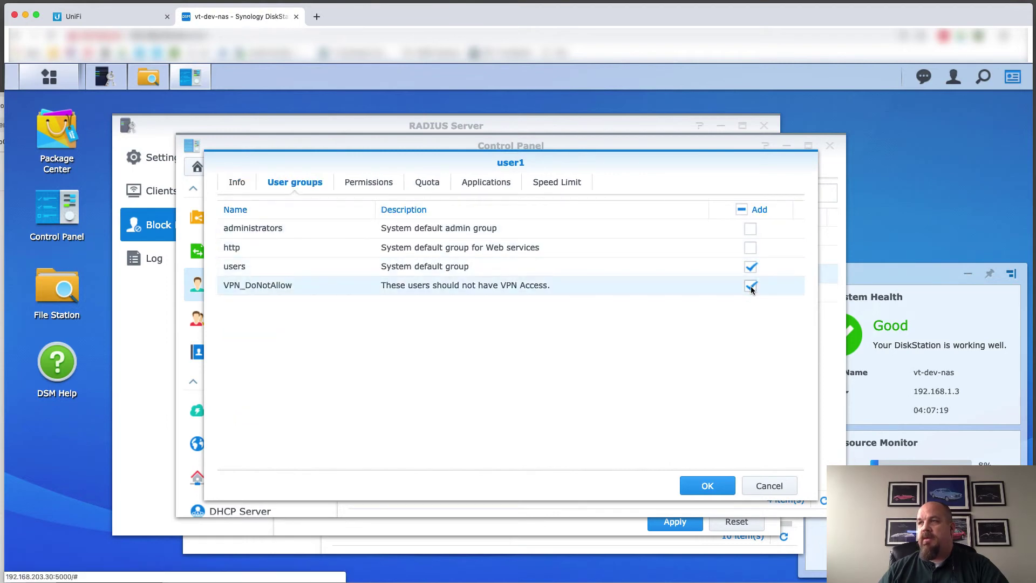
left_click(705, 485)
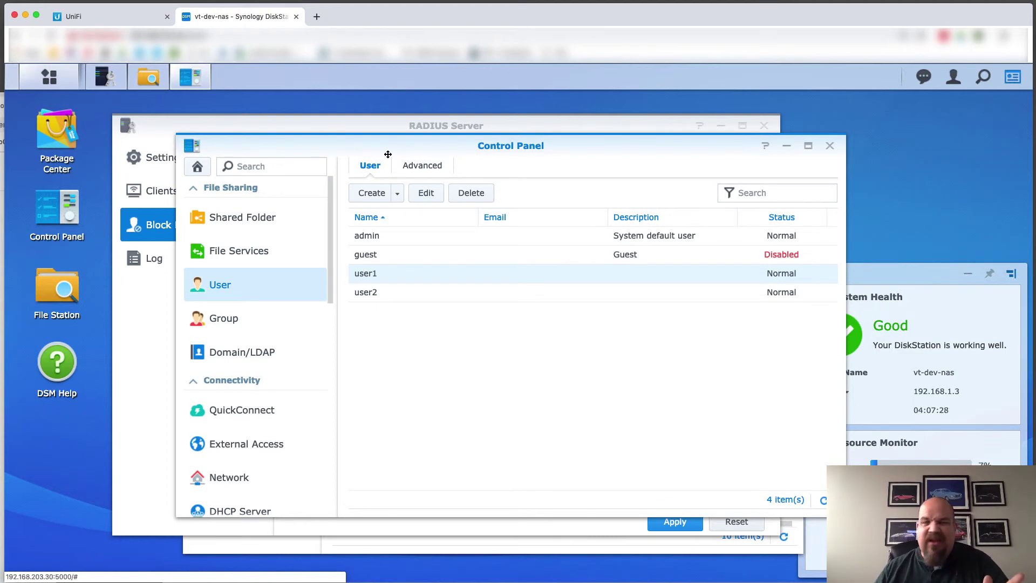
Add VPN_DoNotAllow to the RADIUS Server's local groups block list and apply it
left_click(351, 127)
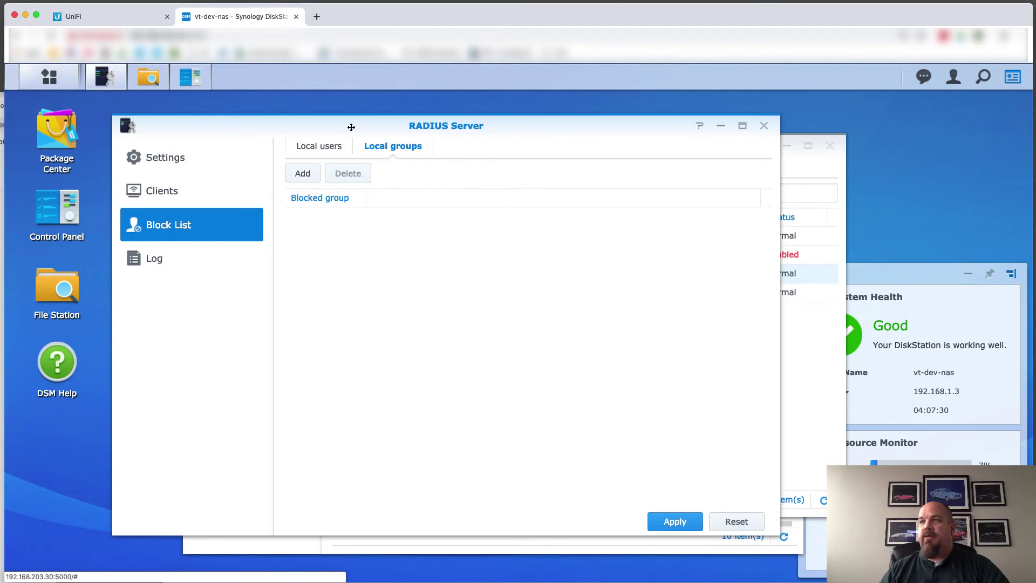
left_click(312, 178)
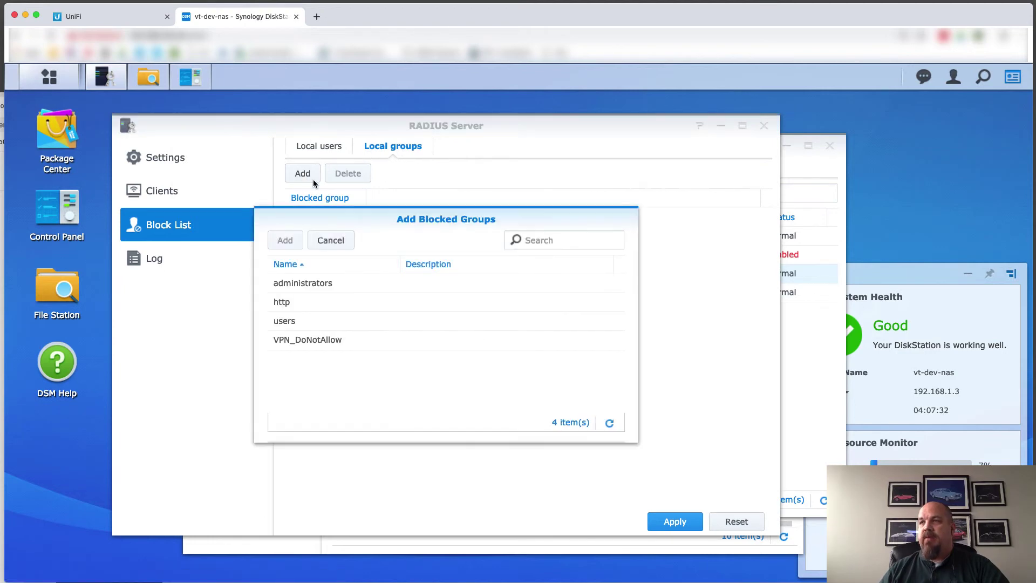
left_click(303, 337)
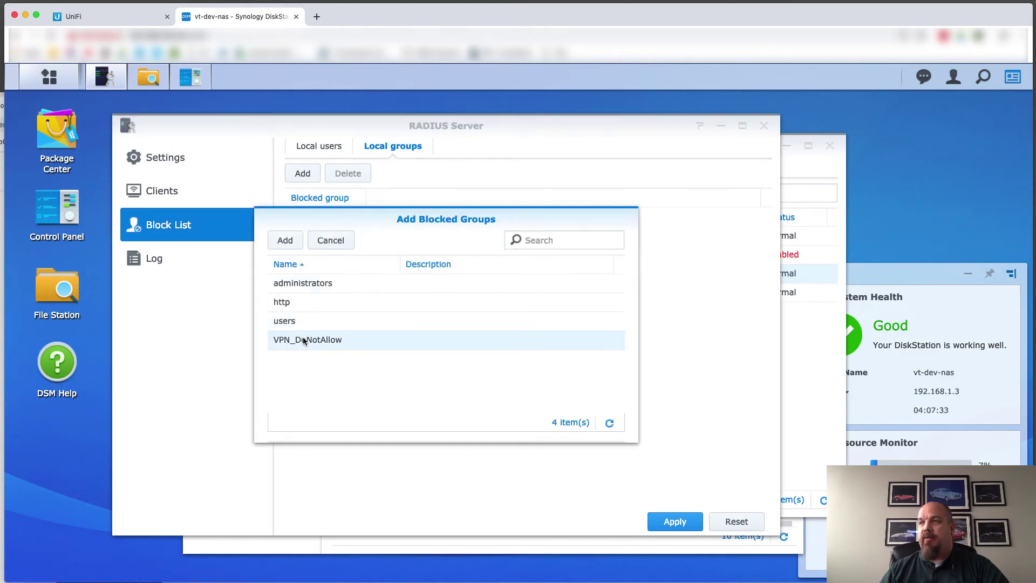
left_click(286, 241)
left_click(670, 519)
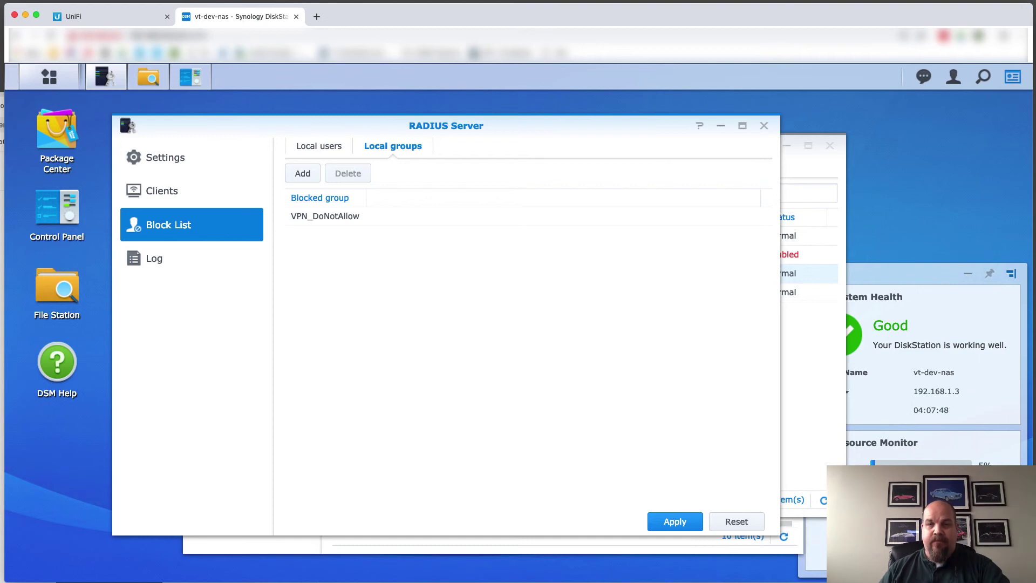
key("super+Tab")
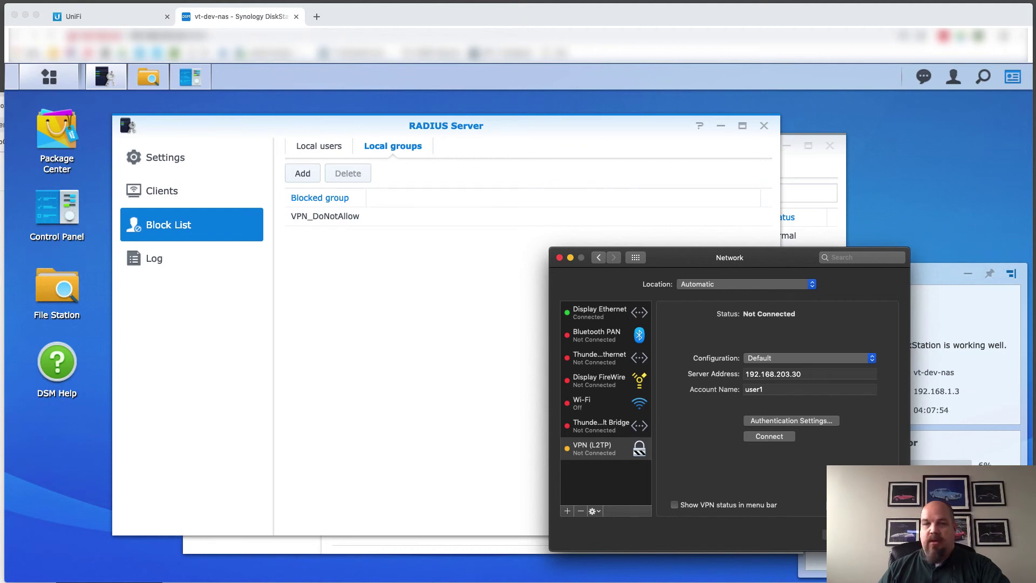
Attempt the VPN (L2TP) connection as user1 and dismiss the Authentication failed alert
key("super+Tab")
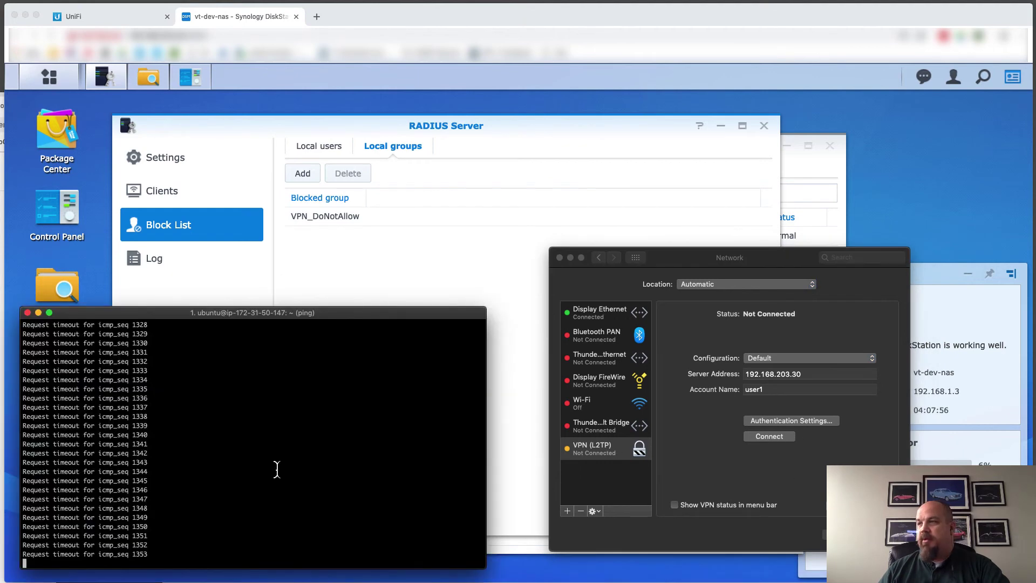
left_click(769, 436)
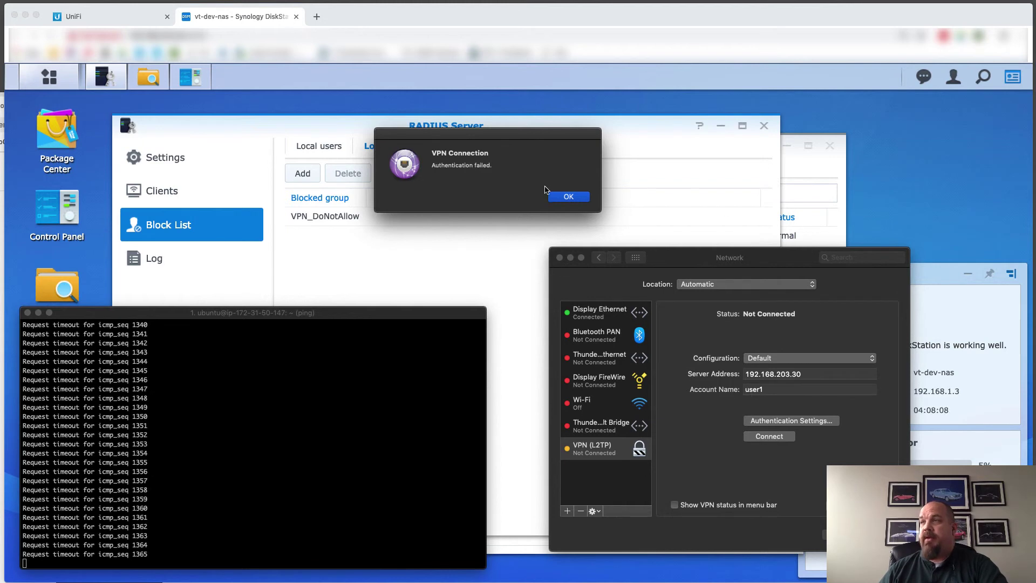
left_click(568, 195)
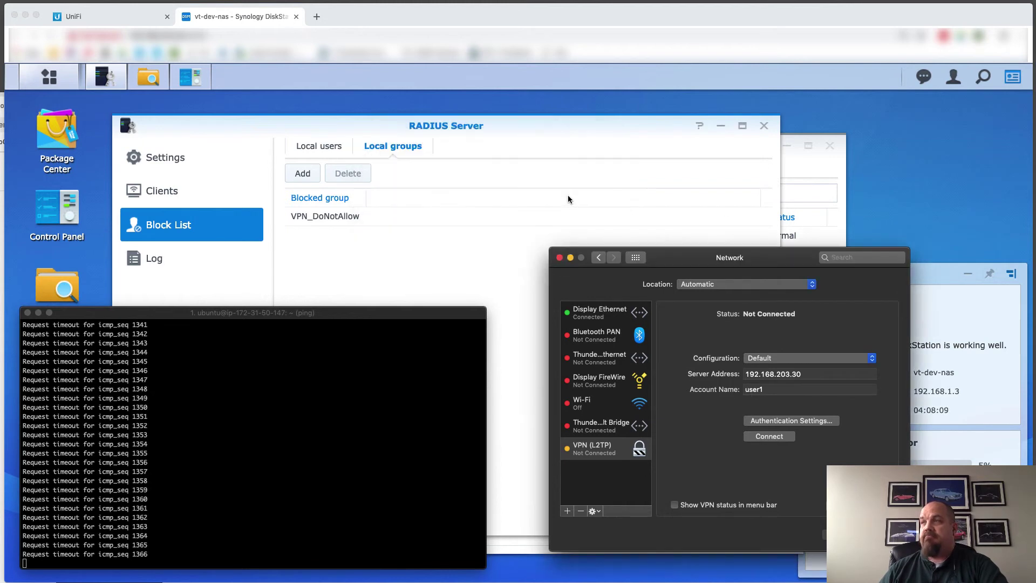
Change the VPN account name from user1 to user2
left_click(774, 387)
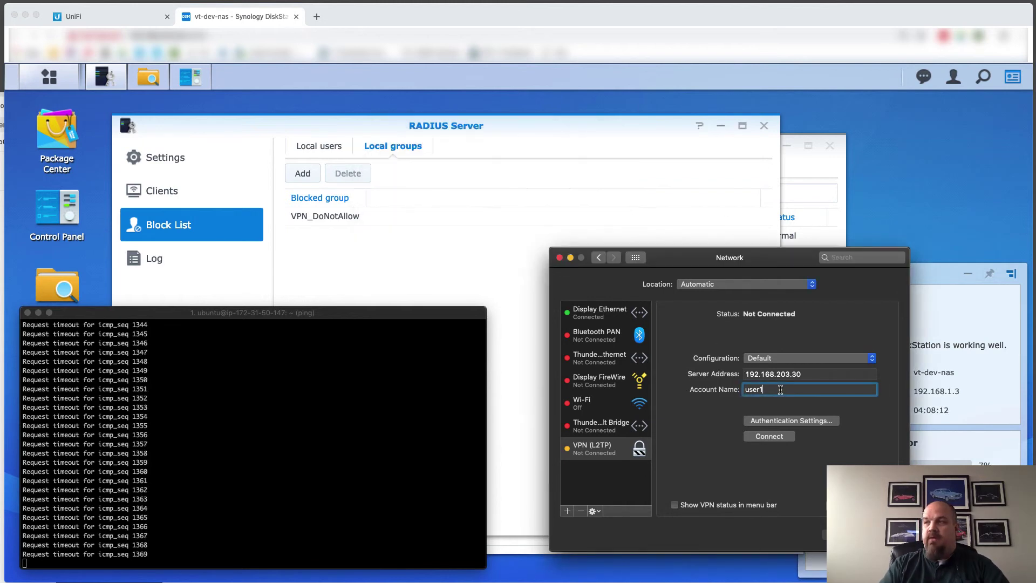
key("BackSpace")
type("2")
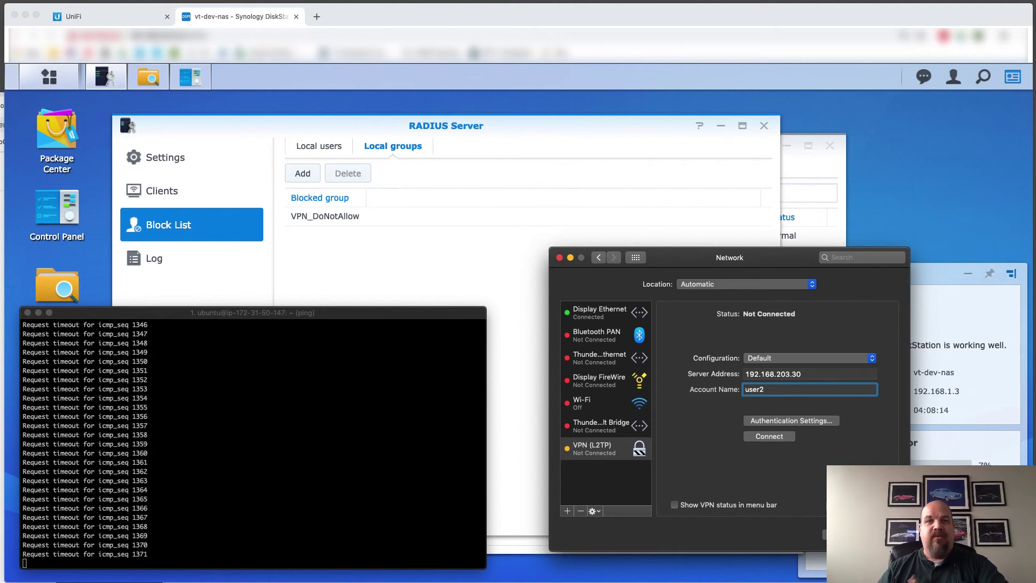
key("Return")
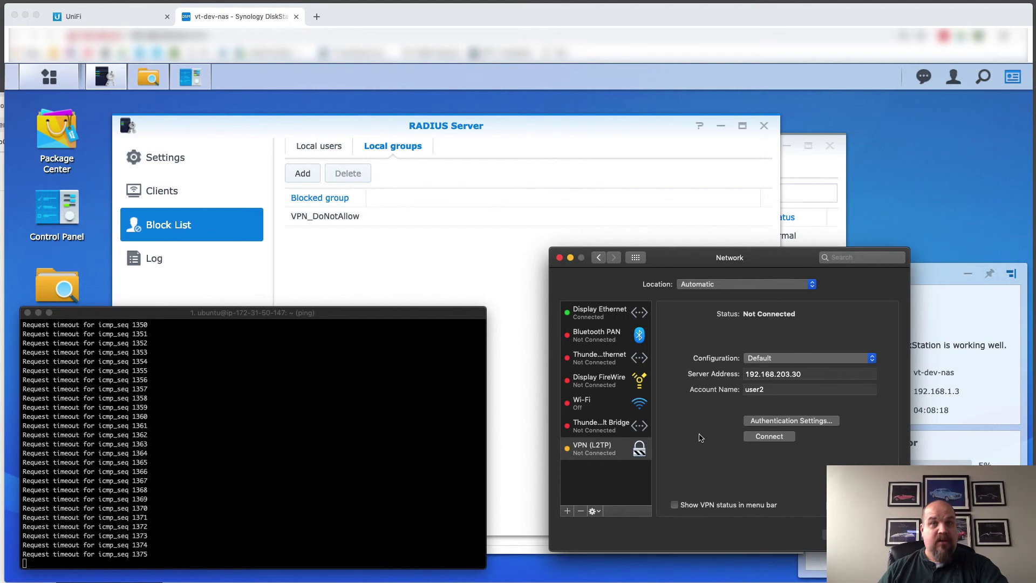
Connect the VPN (L2TP) again, this time as user2
left_click(769, 436)
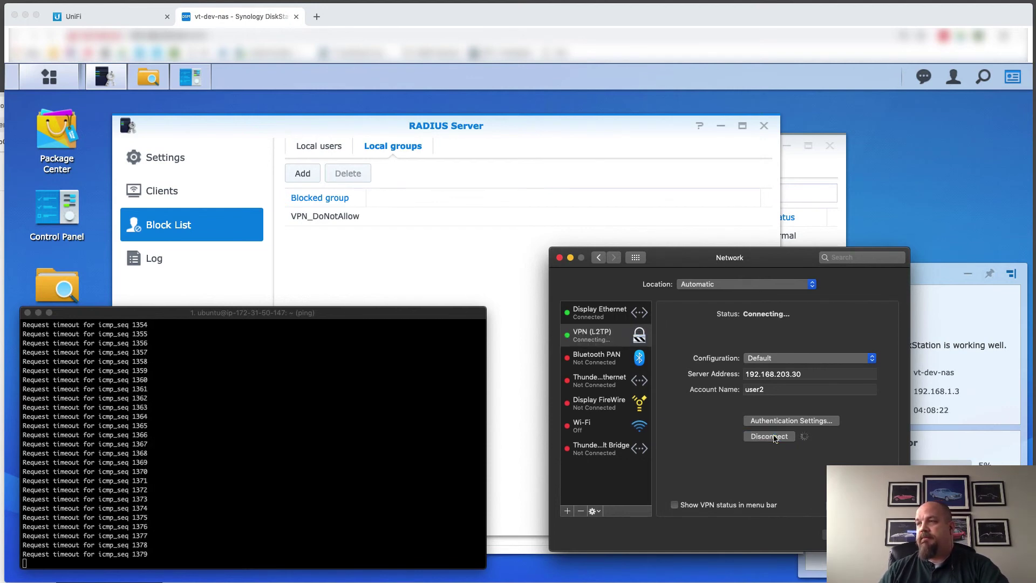